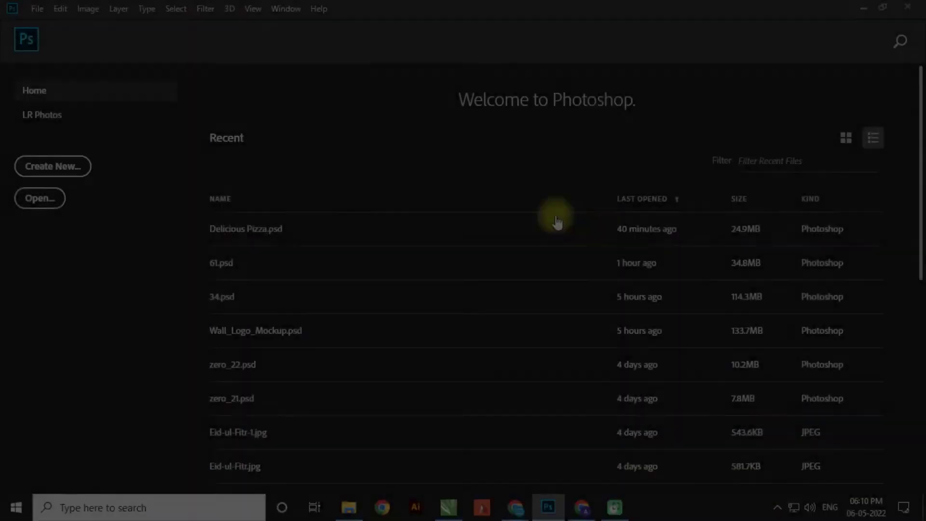
- Create Untitled-1 as a 300 × 132 mm, 300 ppi, RGB Color blank white document
key("ctrl+n")
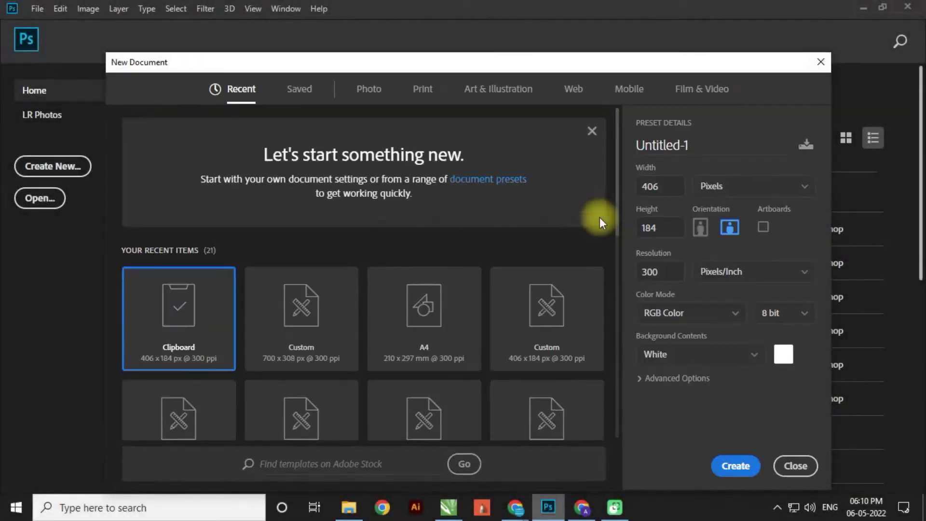
left_click(765, 186)
left_click(722, 277)
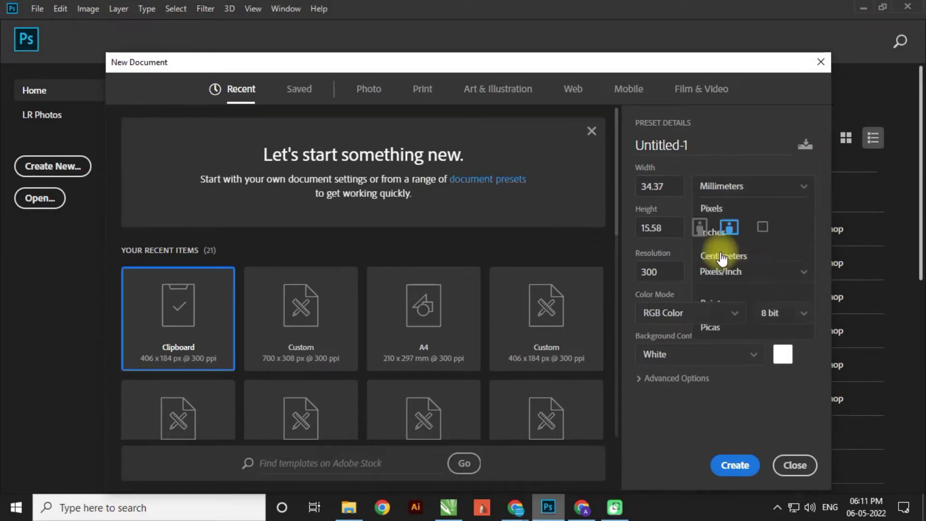
key("shift+Tab")
type("300")
key("Tab")
type("132")
key("Tab")
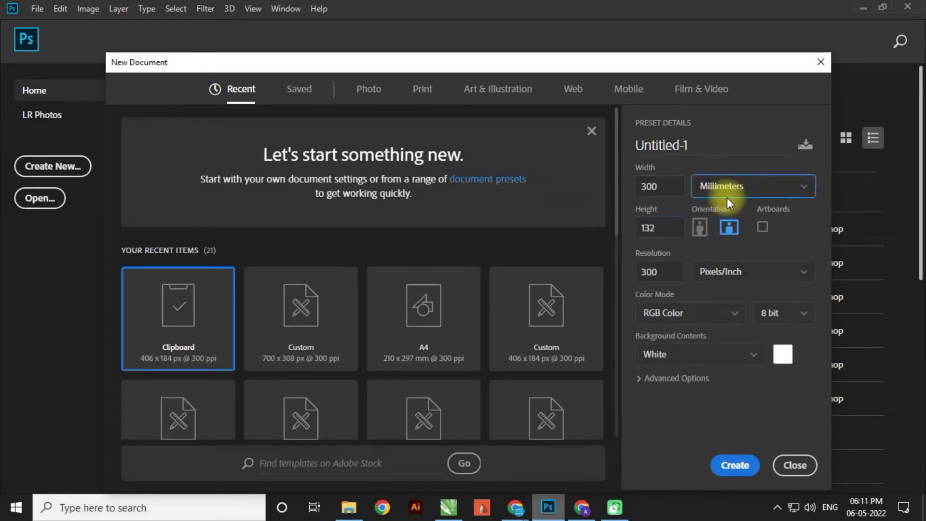
key("Tab")
key("Tab")
key("Tab")
left_click(685, 313)
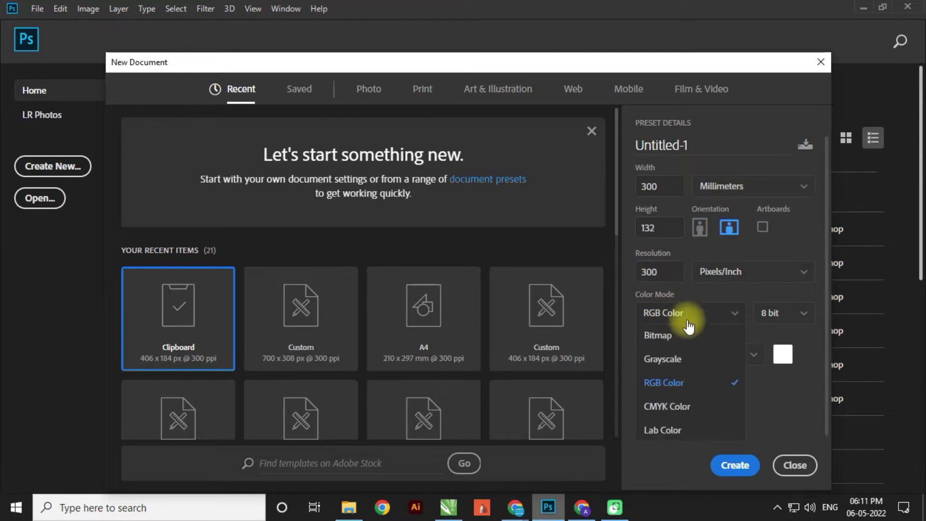
left_click(695, 383)
left_click(734, 465)
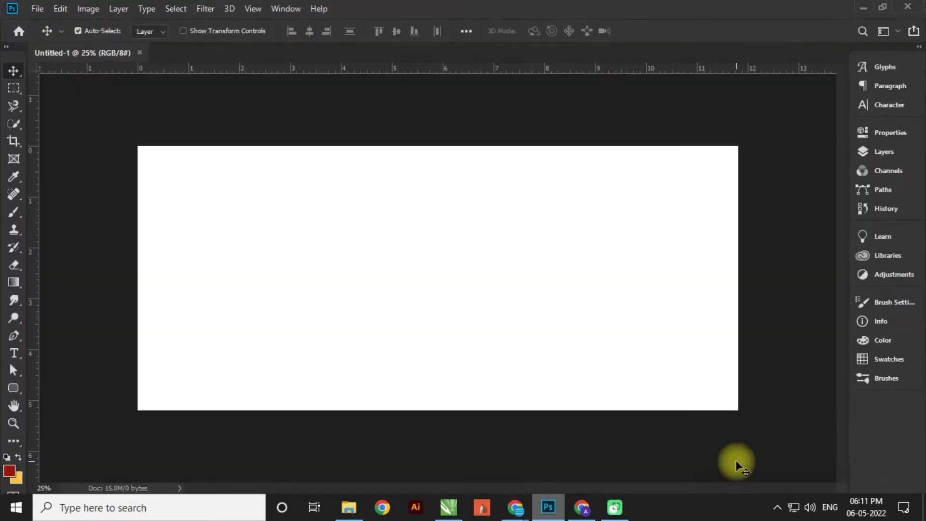
- Add a gradient fill layer and set its right colour stop to bright red
left_click(890, 150)
left_click(771, 412)
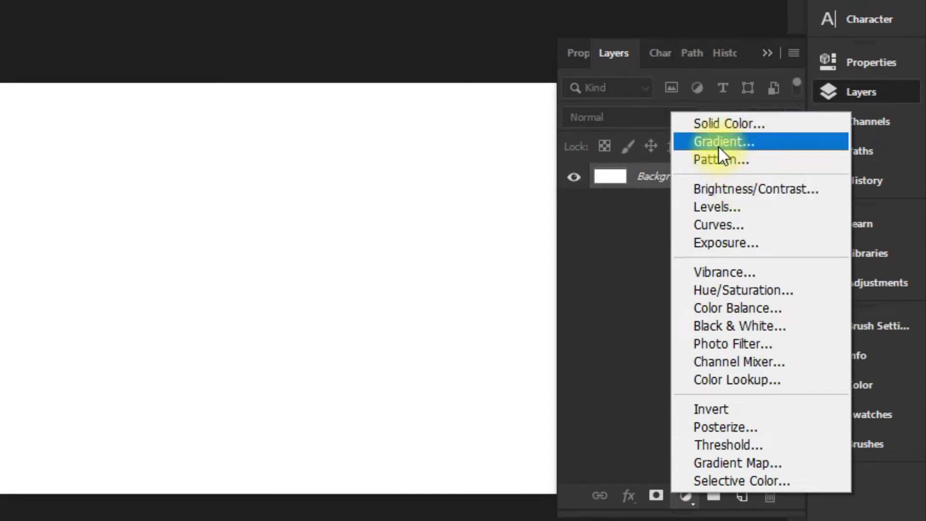
left_click(719, 145)
left_click(516, 155)
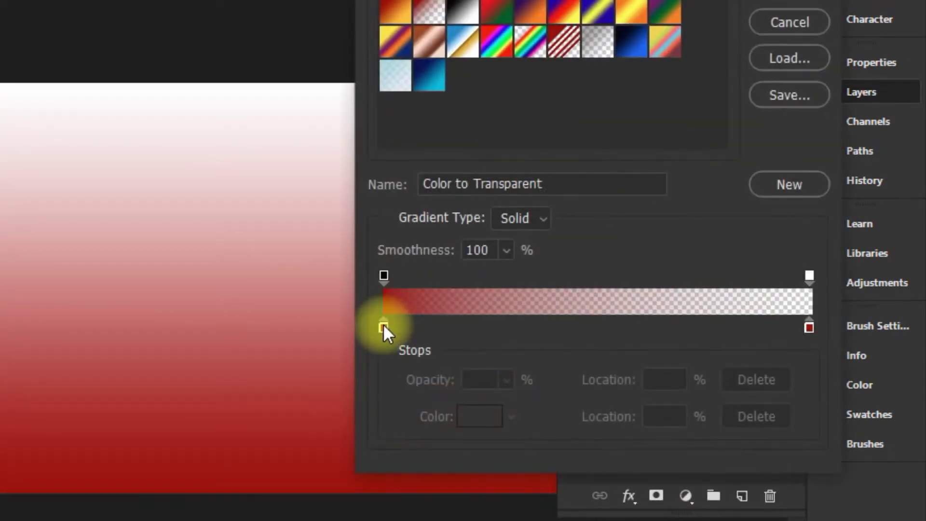
left_click(809, 328)
left_click_drag(809, 330, 811, 327)
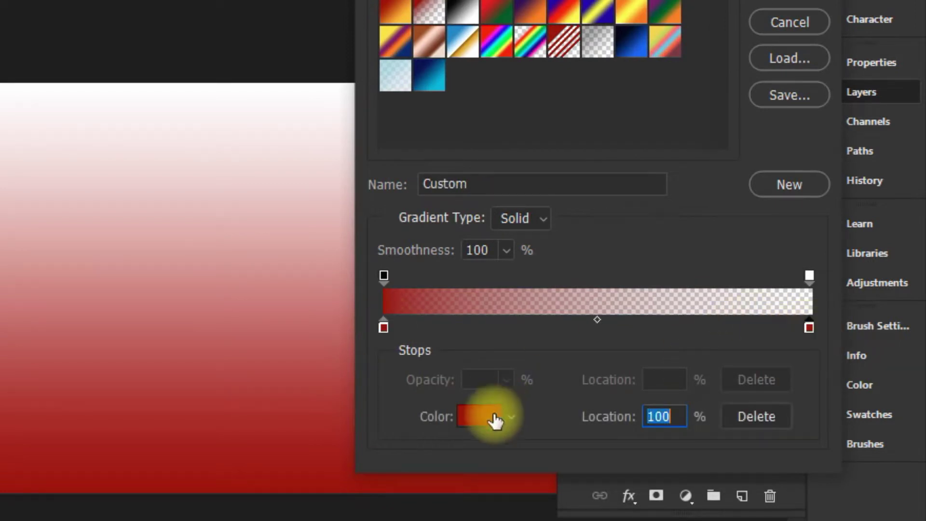
left_click(494, 418)
left_click_drag(592, 293, 617, 242)
left_click(809, 241)
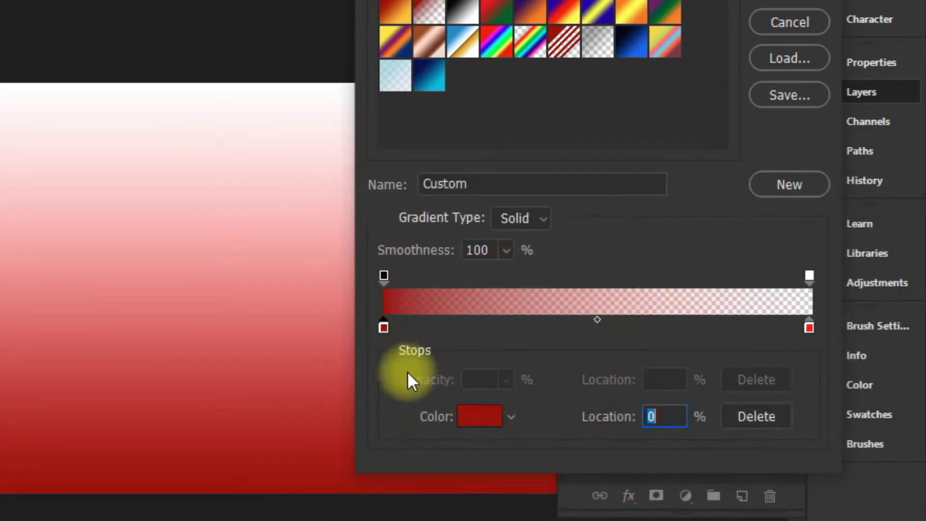
- Make the left gradient stop dark red and the right opacity stop 100%
left_click(479, 416)
left_click_drag(617, 378, 614, 389)
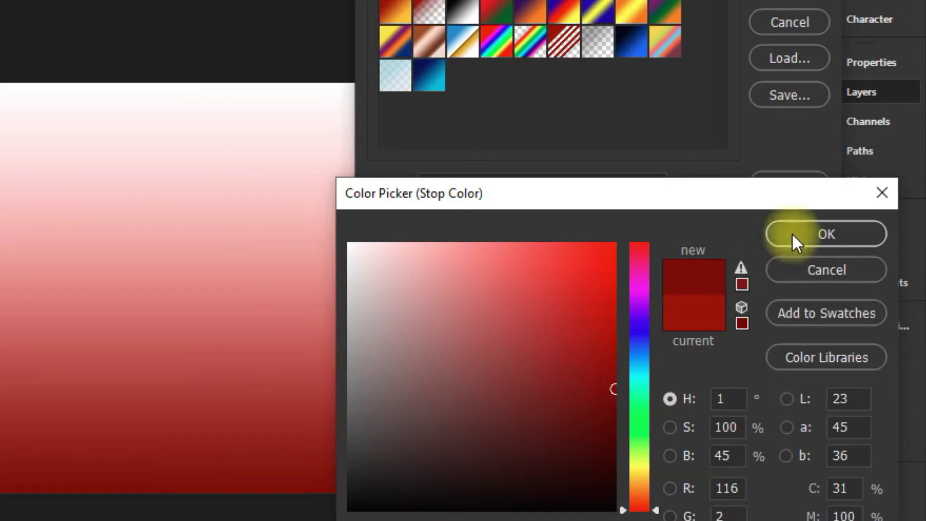
left_click(826, 234)
left_click(809, 276)
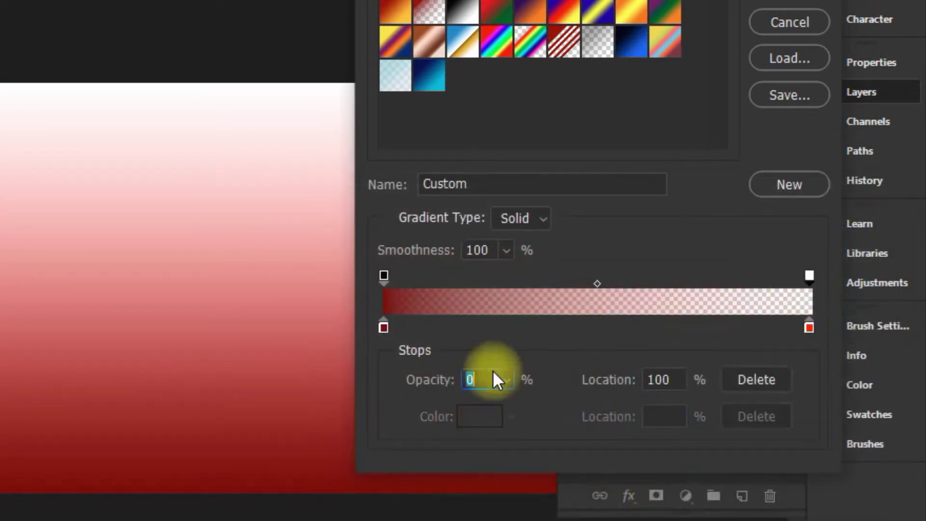
type("100")
key("Tab")
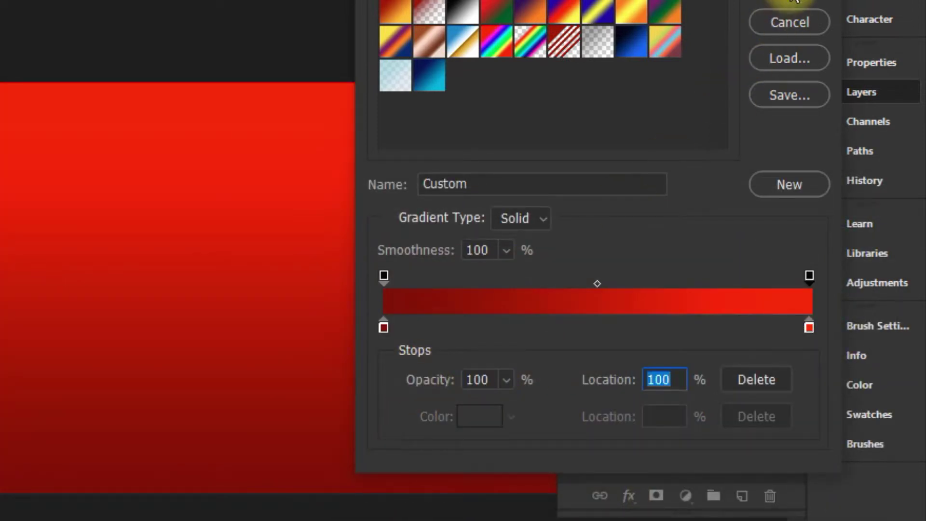
left_click(790, 5)
- Make the red gradient radial and reversed, scaled up to about 264%
left_click(509, 190)
left_click(512, 225)
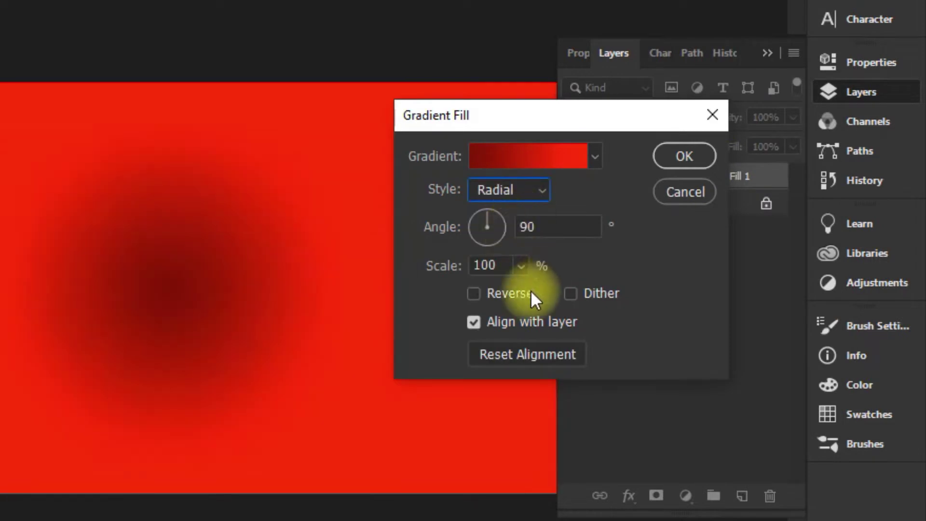
left_click(509, 292)
left_click(521, 266)
left_click_drag(516, 289, 537, 294)
left_click(662, 162)
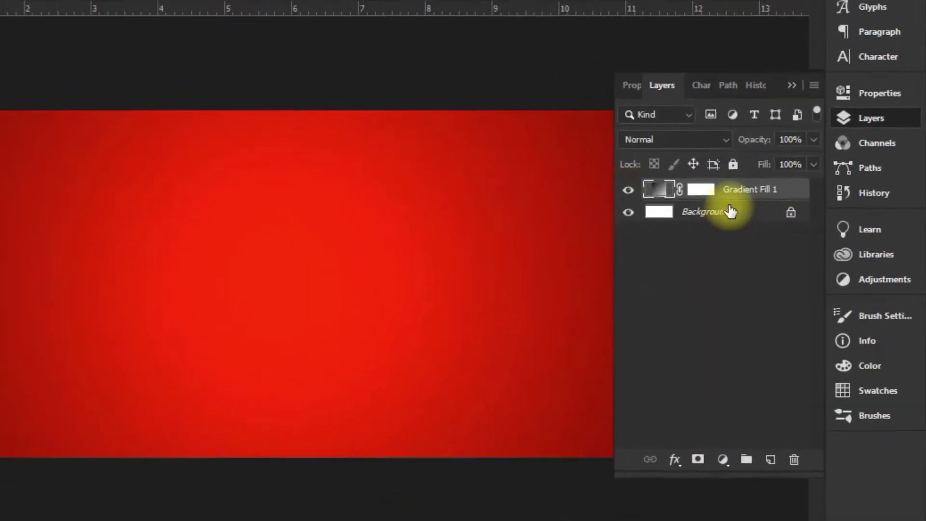
- Place the Texture image, scaled to cover the canvas, in Multiply blend mode
key("super+d")
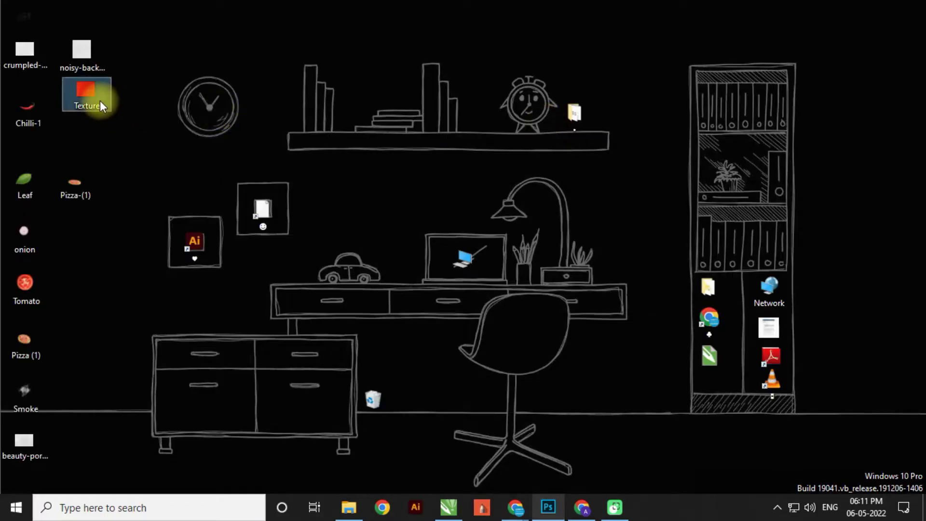
left_click_drag(95, 110, 403, 304)
left_click_drag(572, 376, 669, 452)
left_click_drag(601, 307, 601, 294)
left_click(733, 168)
left_click(710, 209)
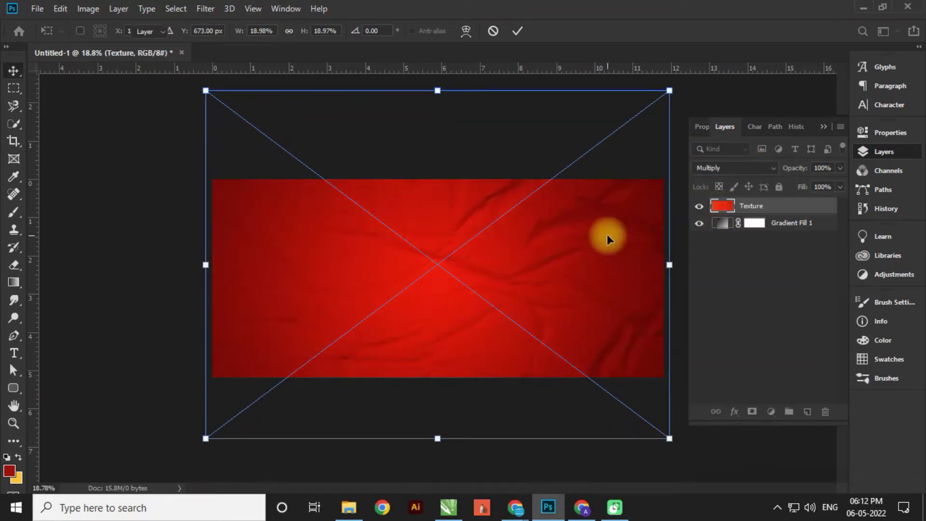
key("Return")
- Add the crumpled paper image over the canvas in Multiply blend mode
key("super+d")
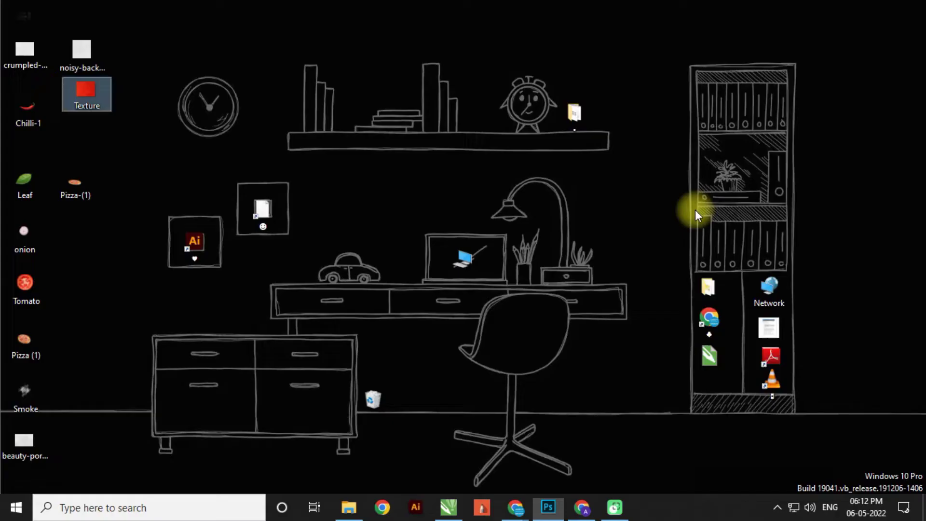
left_click(29, 65)
left_click_drag(16, 79, 443, 321)
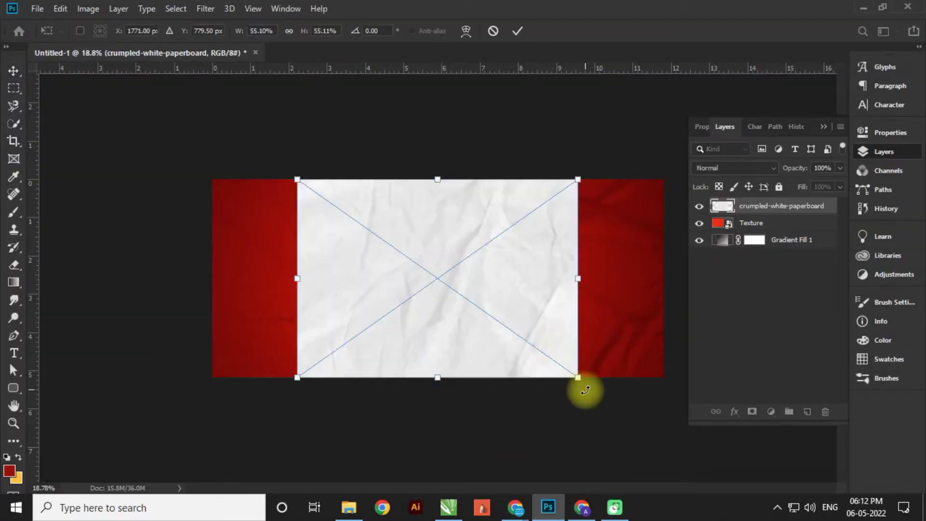
left_click_drag(585, 386, 664, 436)
left_click(733, 168)
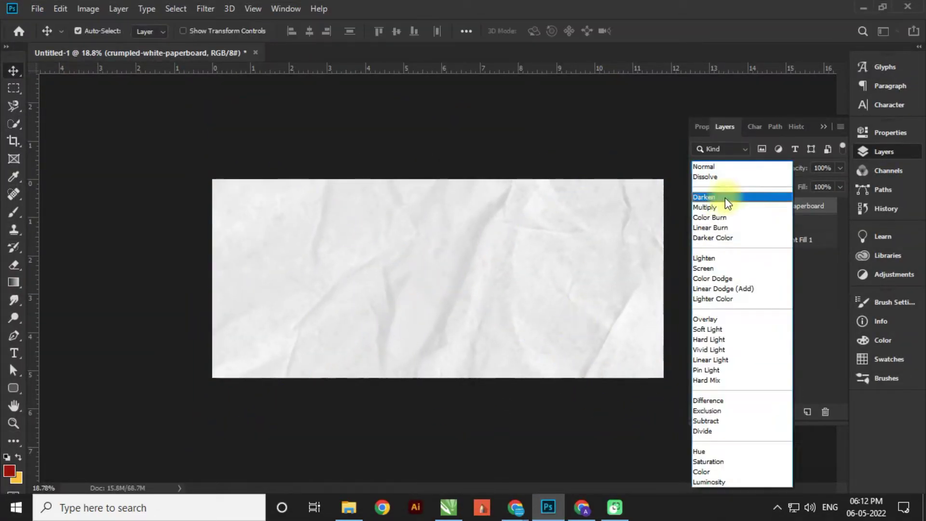
left_click(705, 207)
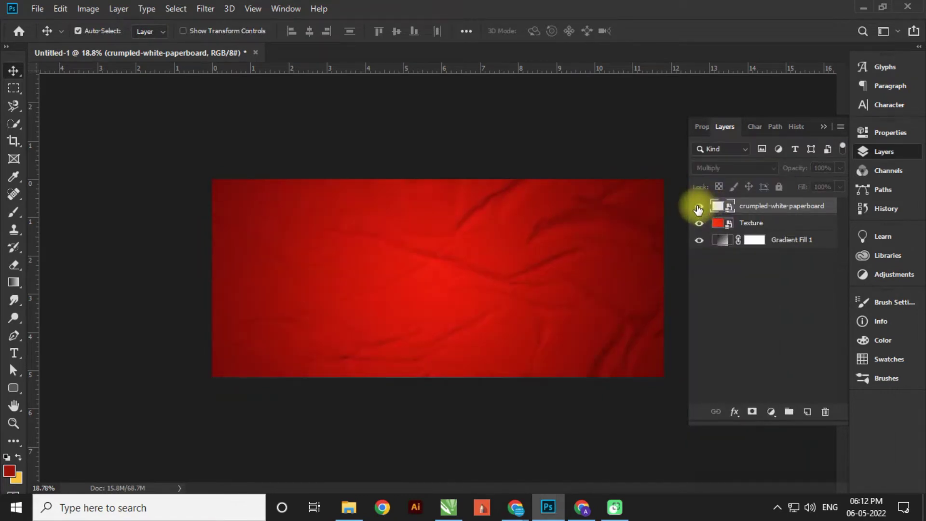
- Add the grey noise texture image, enlarged over the canvas, in Multiply mode
key("super+d")
left_click(78, 50)
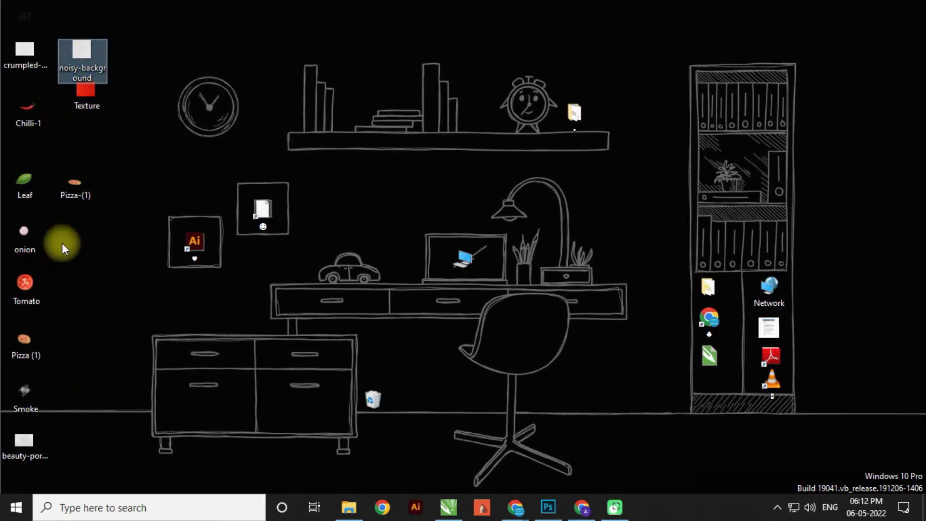
left_click(27, 440)
left_click_drag(27, 440, 433, 288)
left_click_drag(574, 368, 690, 404)
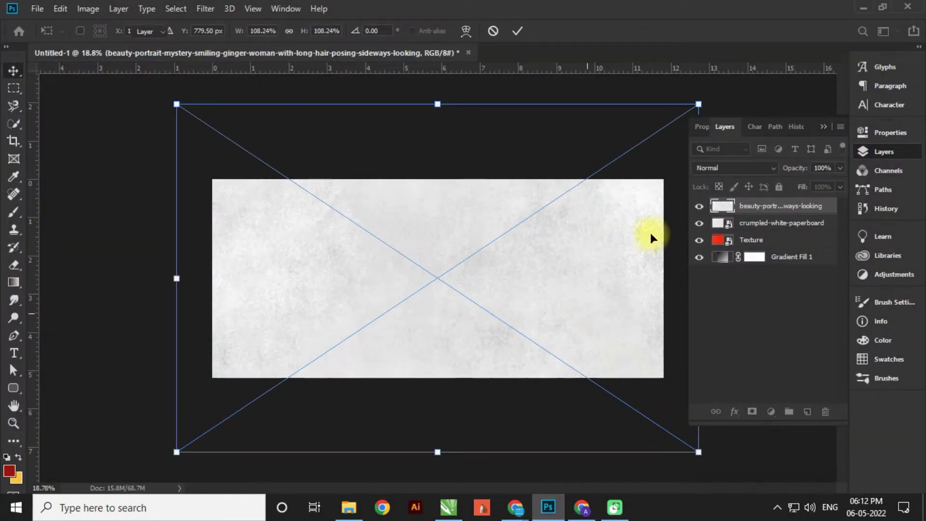
key("Return")
left_click(723, 168)
left_click(719, 207)
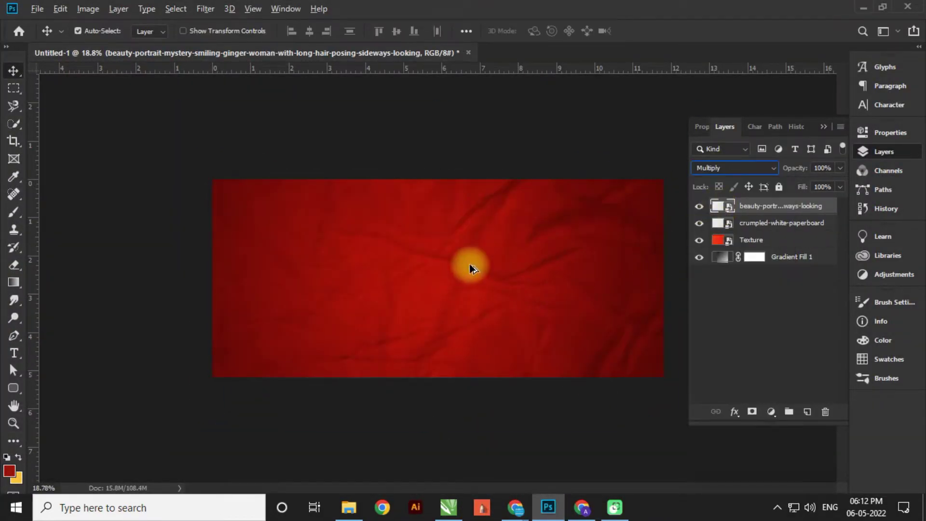
- Group the three texture layers and name the group Background
left_click(746, 314)
left_click(753, 240)
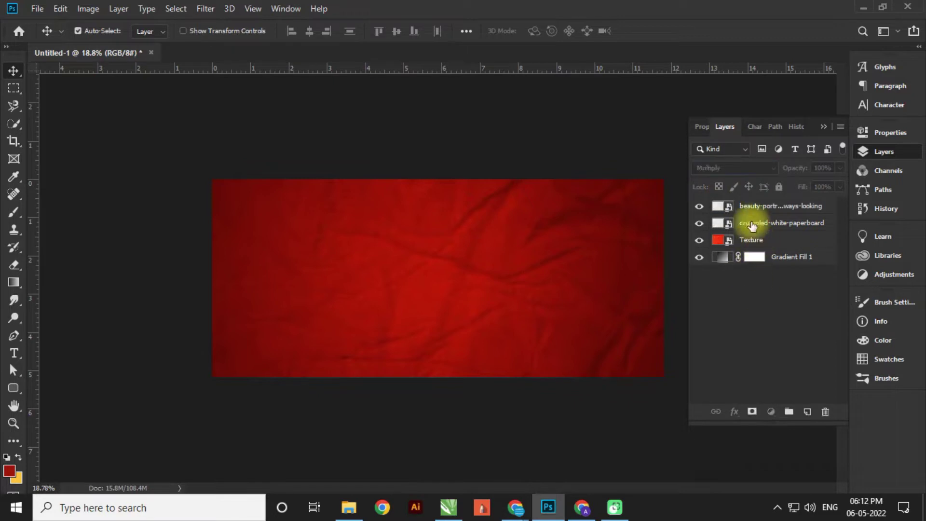
left_click(741, 208, "shift")
left_click(789, 411)
double_click(751, 205)
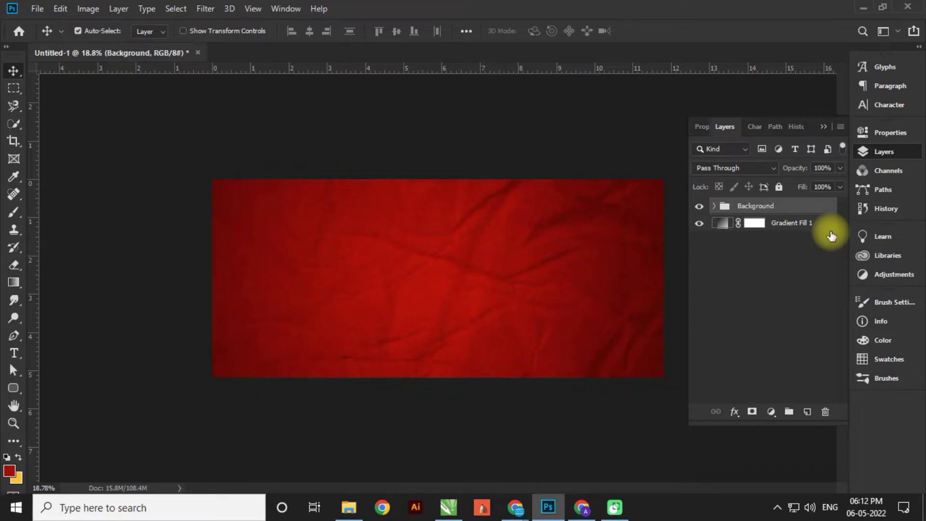
- Draw a tall white rectangle centred on the canvas
left_click(761, 271)
left_click(14, 388)
right_click(15, 388)
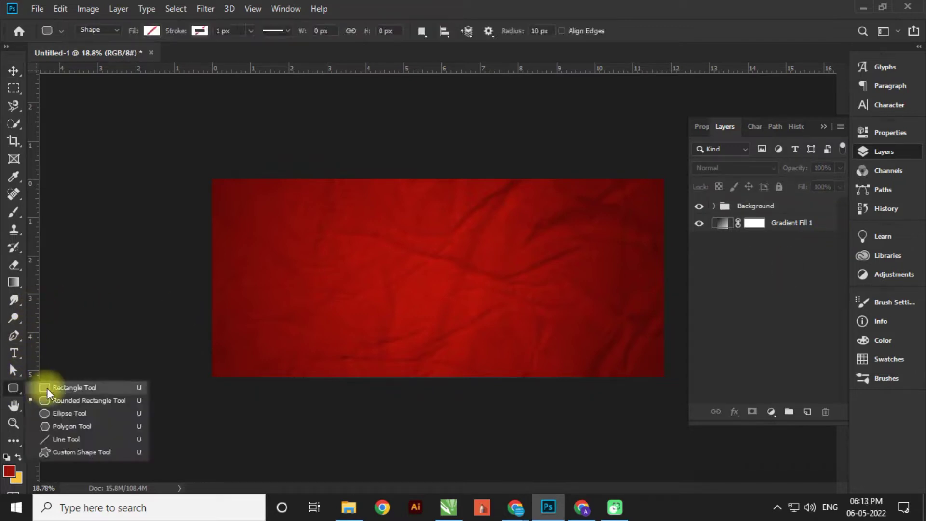
left_click(47, 387)
left_click_drag(391, 167, 503, 312)
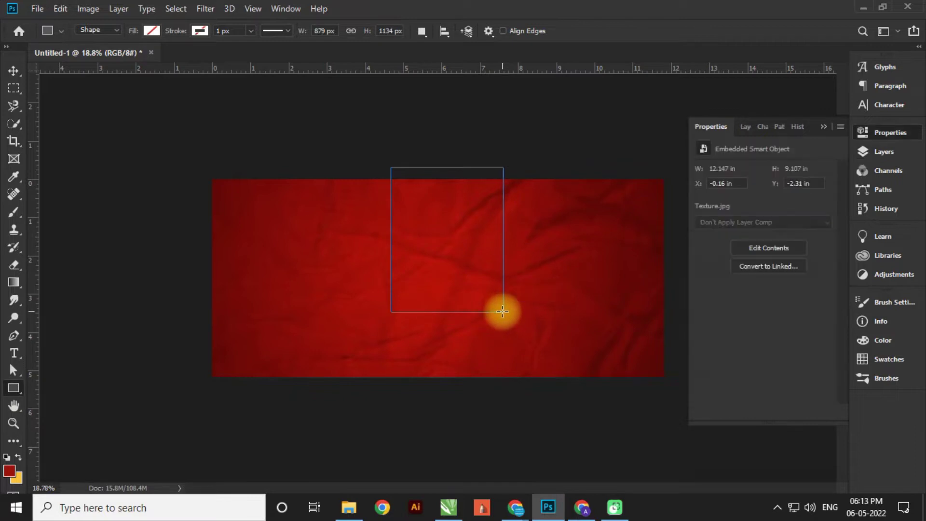
left_click(152, 30)
left_click(85, 99)
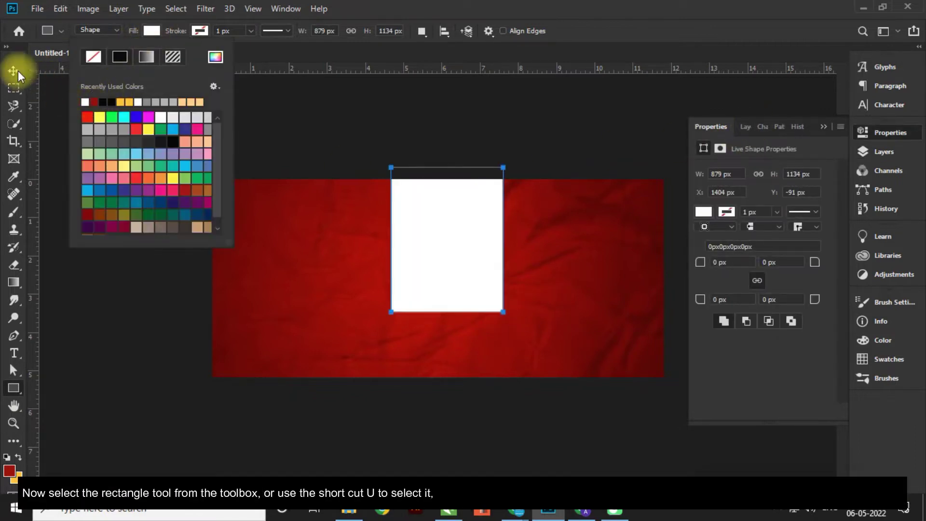
left_click(14, 70)
left_click(746, 127)
left_click_drag(449, 263, 436, 261)
- Duplicate the rectangle below itself and widen the copy's bottom into a trapezoid floor
key("ctrl+j")
left_click_drag(441, 190, 444, 343)
key("ctrl+t")
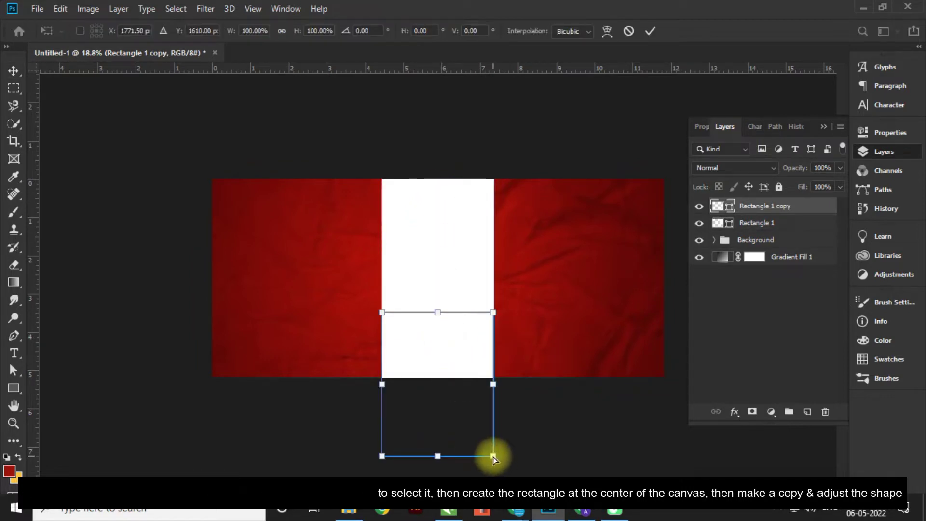
left_click_drag(493, 456, 780, 450)
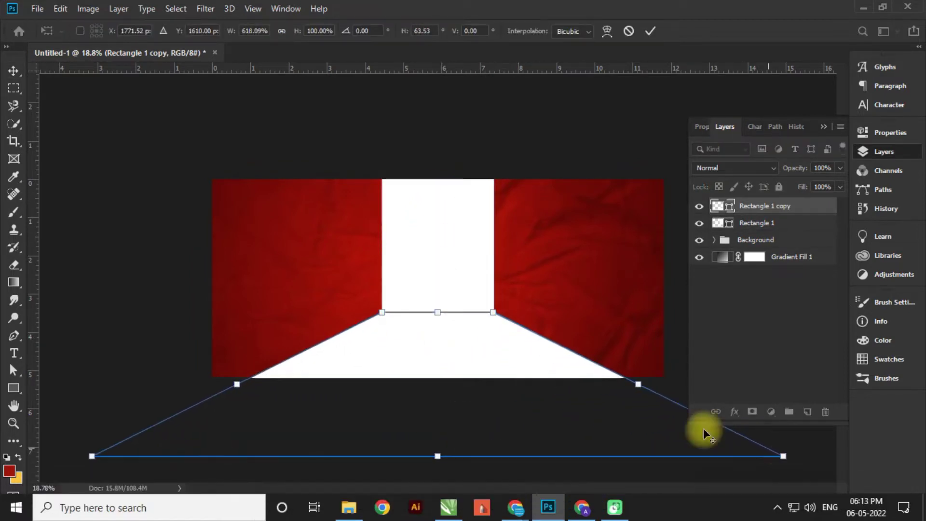
key("Return")
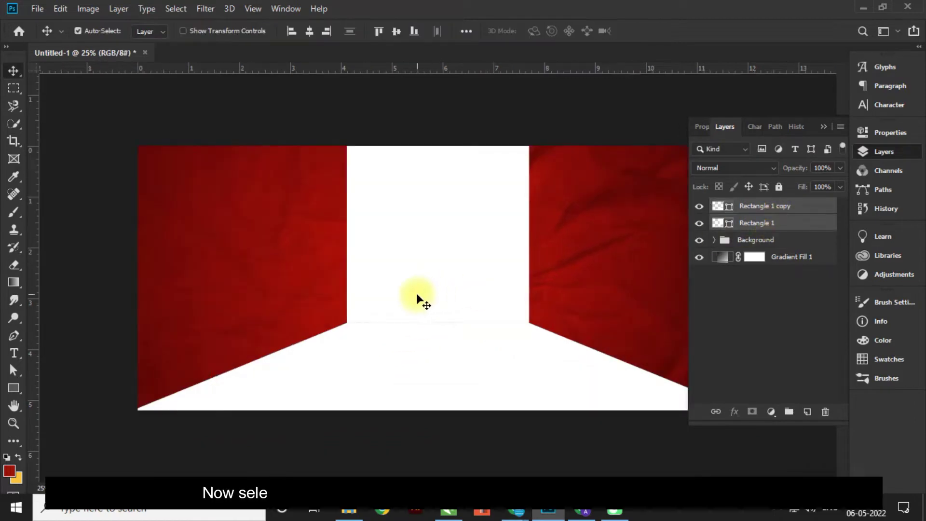
right_click(772, 223)
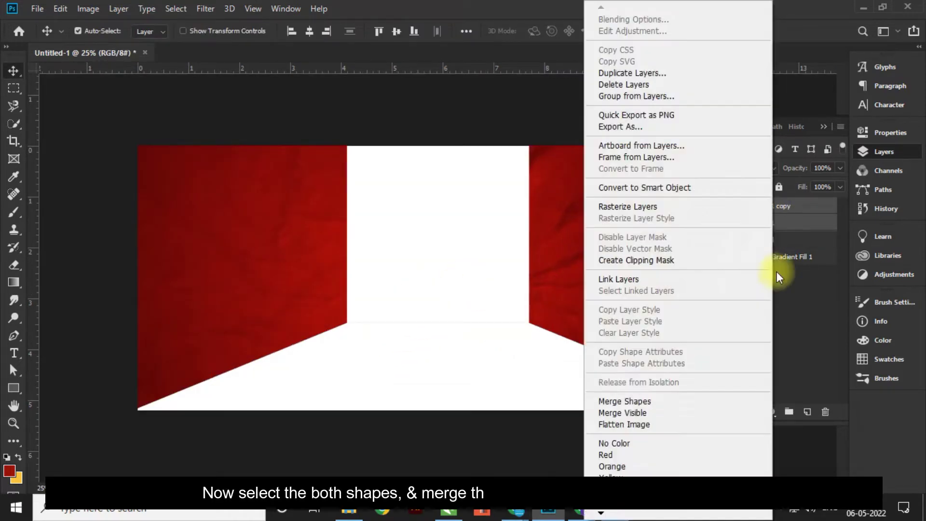
- Merge the two white shapes into one and switch its fill to a gradient
left_click(613, 453)
left_click(14, 370)
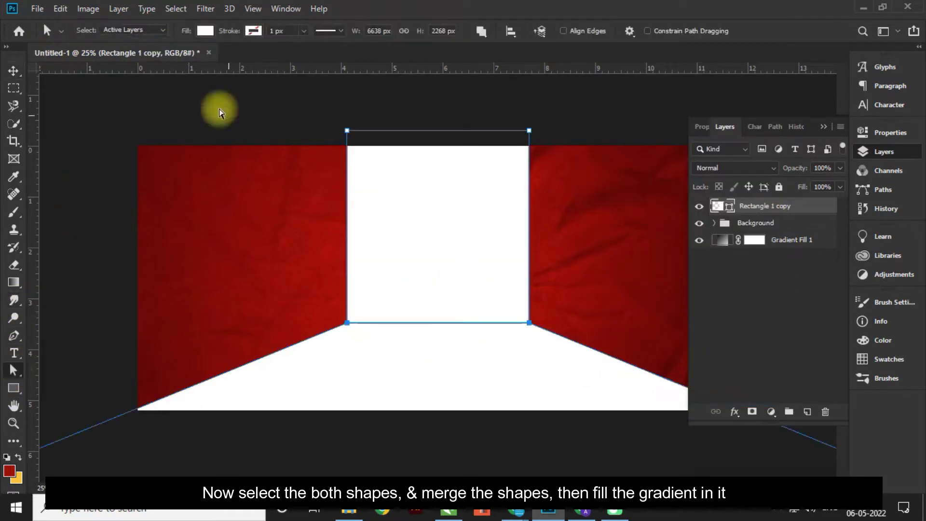
left_click(205, 30)
left_click(204, 57)
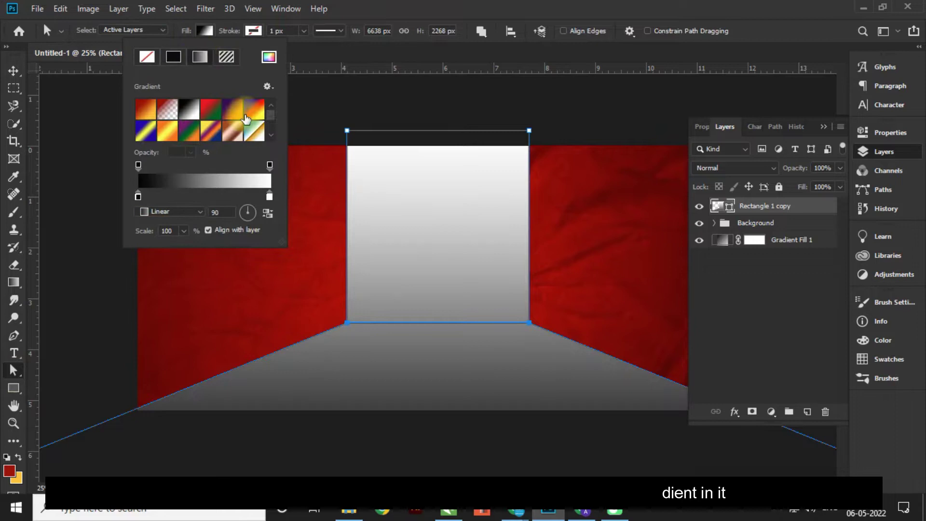
- Set the gradient's start stop to brownish orange and its end stop to yellow ffc600
double_click(138, 197)
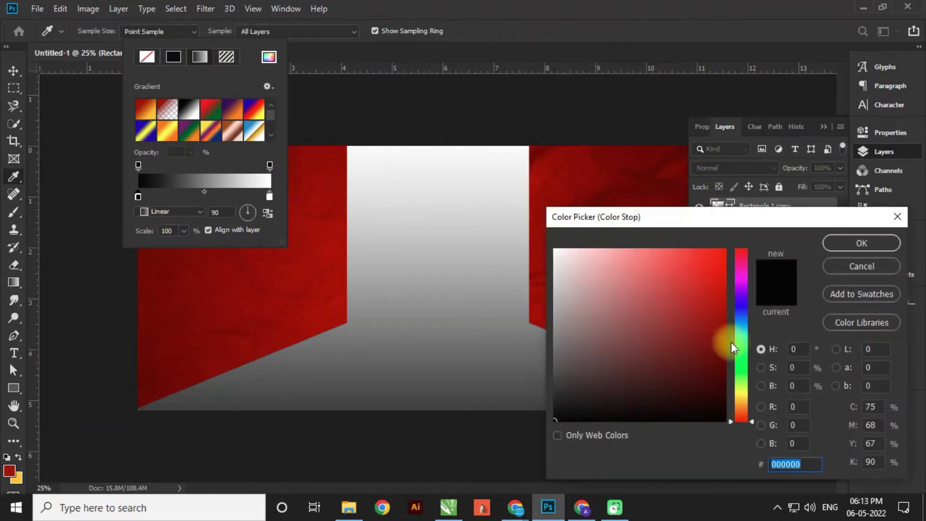
left_click_drag(750, 424, 751, 412)
left_click_drag(721, 360, 737, 356)
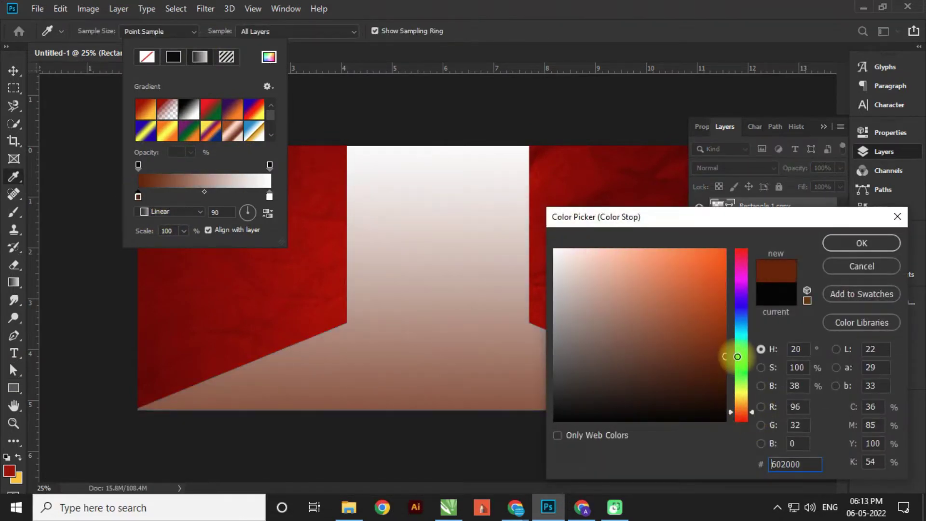
left_click_drag(753, 415, 750, 412)
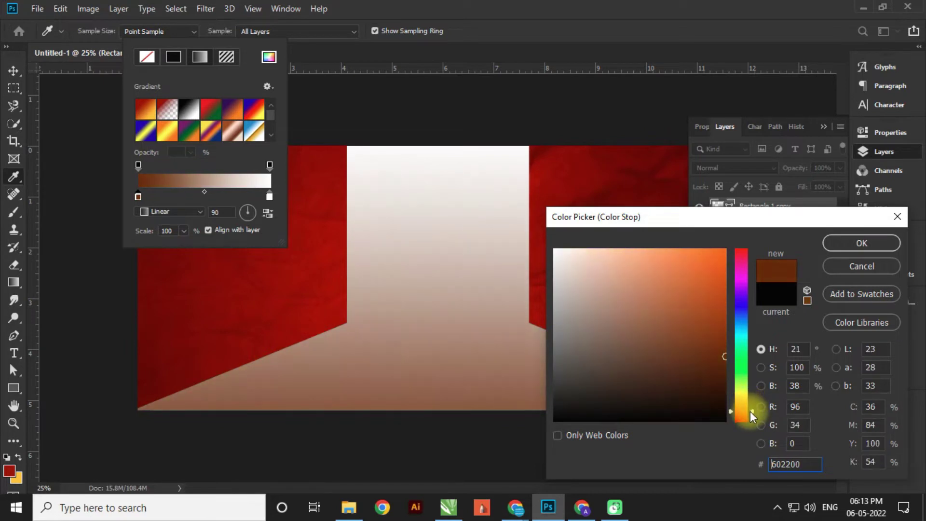
left_click_drag(731, 354, 754, 325)
left_click(863, 244)
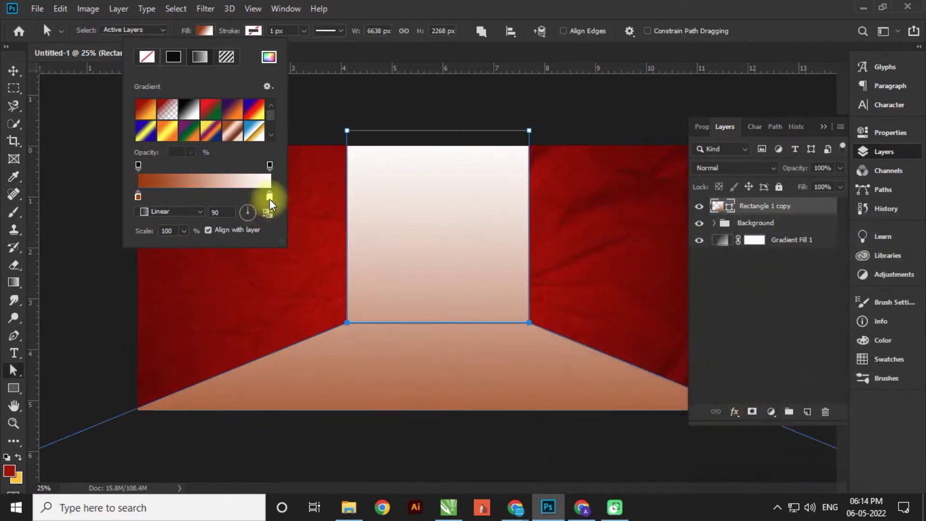
double_click(269, 196)
left_click_drag(612, 290, 749, 223)
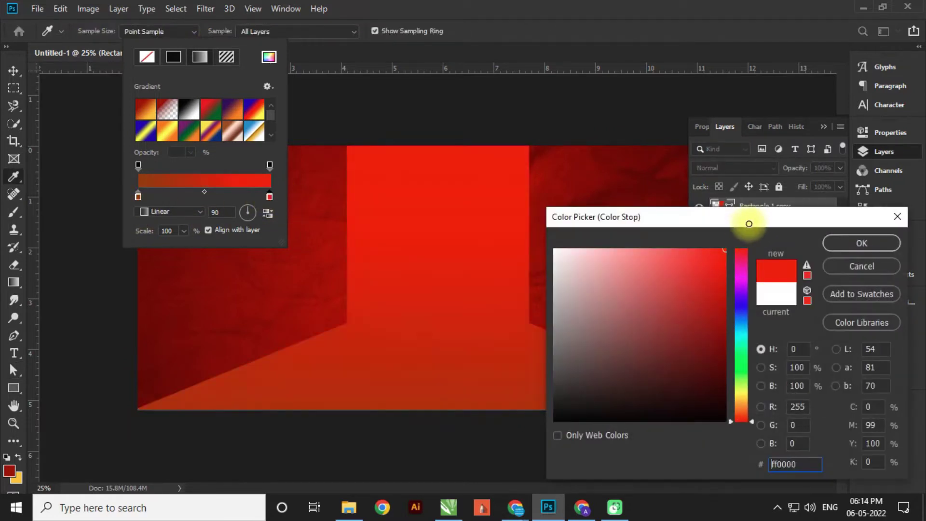
left_click_drag(752, 418, 745, 398)
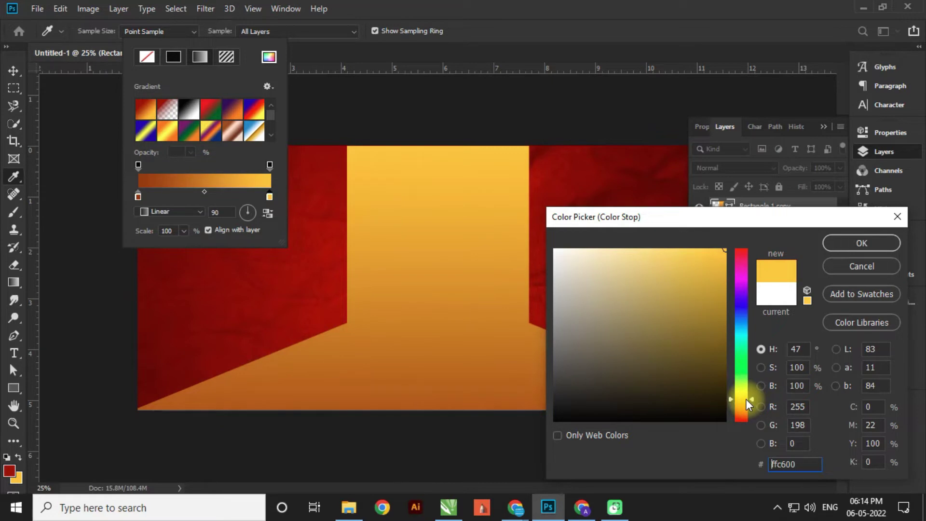
left_click(863, 247)
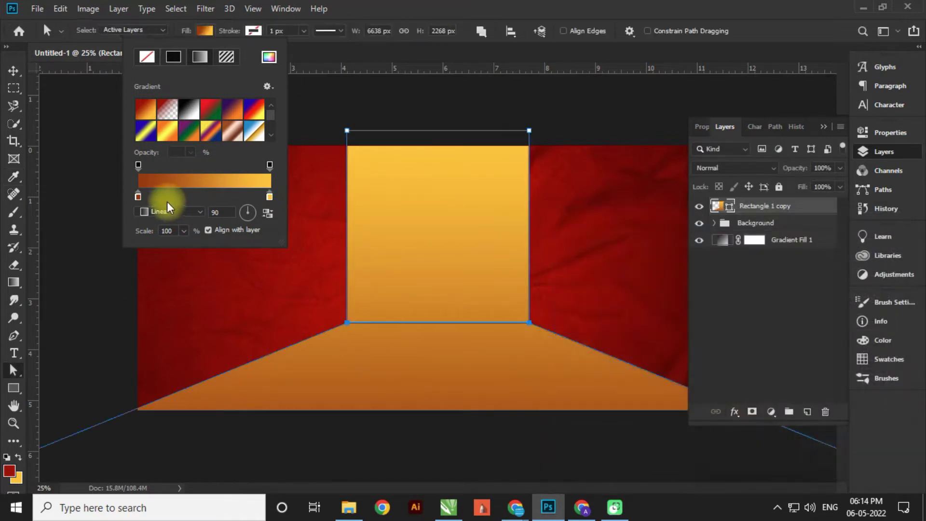
- Change the start stop to orange-red f03300 and apply the 90° gradient fill
double_click(138, 197)
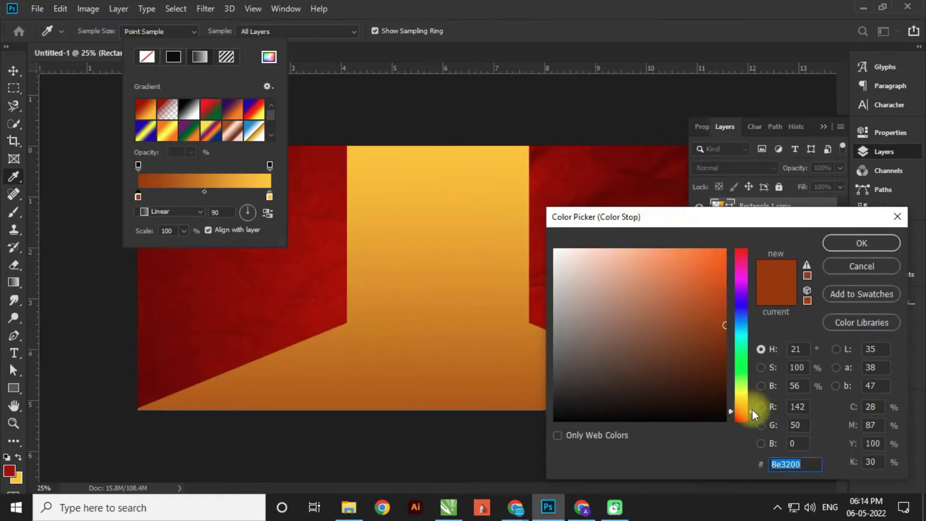
left_click_drag(752, 409, 752, 413)
left_click_drag(726, 255, 745, 228)
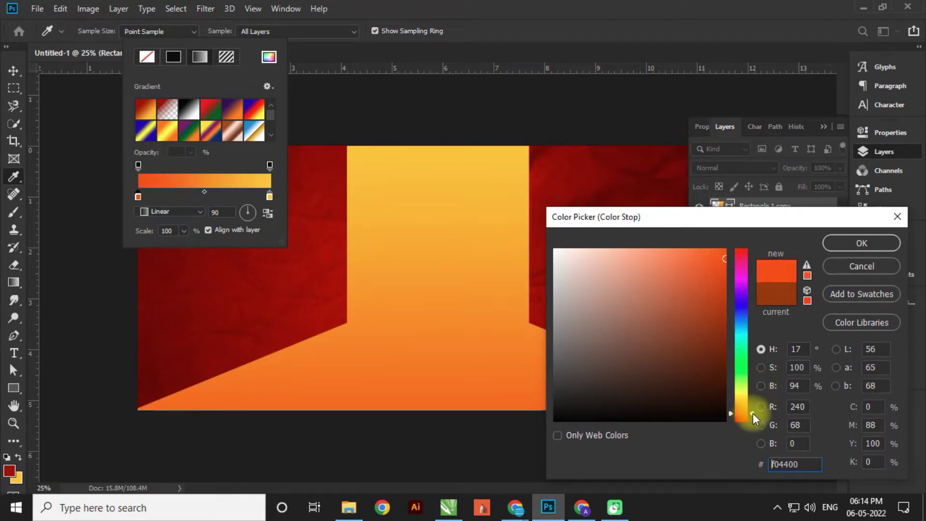
left_click_drag(753, 413, 754, 416)
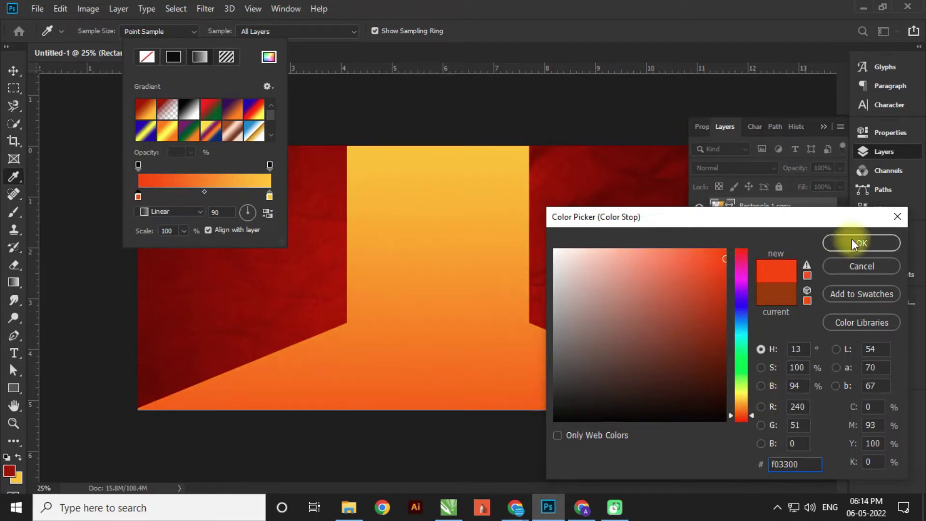
left_click(852, 242)
left_click(13, 71)
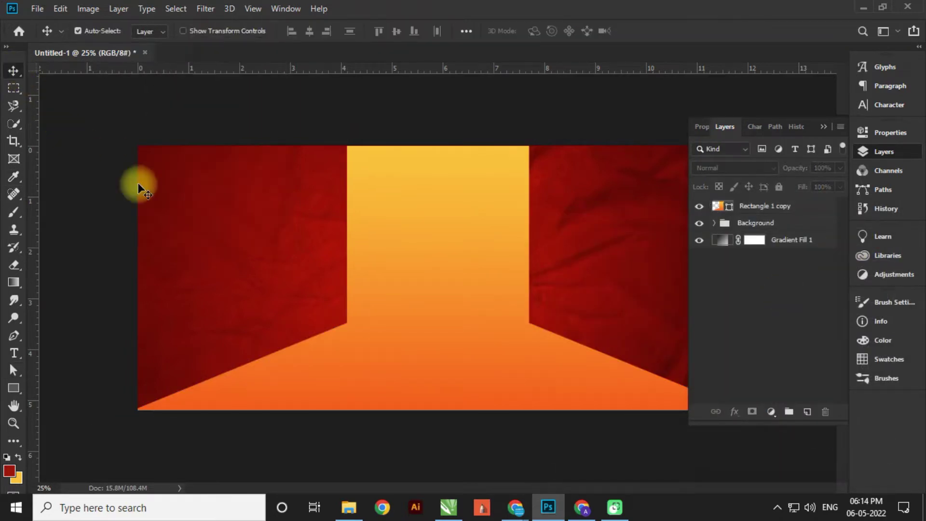
scroll(439, 280, "down", 3)
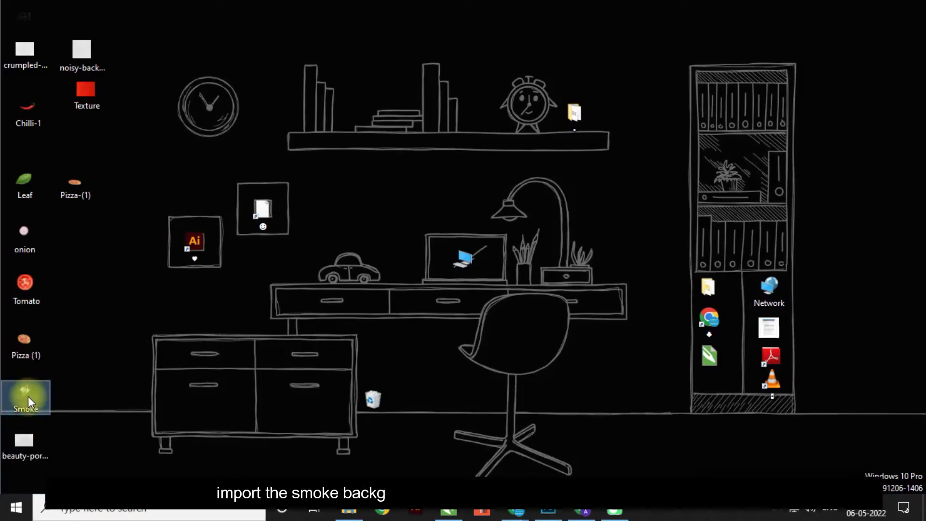
- Place the Smoke image enlarged over the banner centre in Overlay blend mode
left_click_drag(26, 393, 425, 263)
left_click_drag(537, 190, 613, 124)
left_click_drag(533, 284, 528, 263)
key("Return")
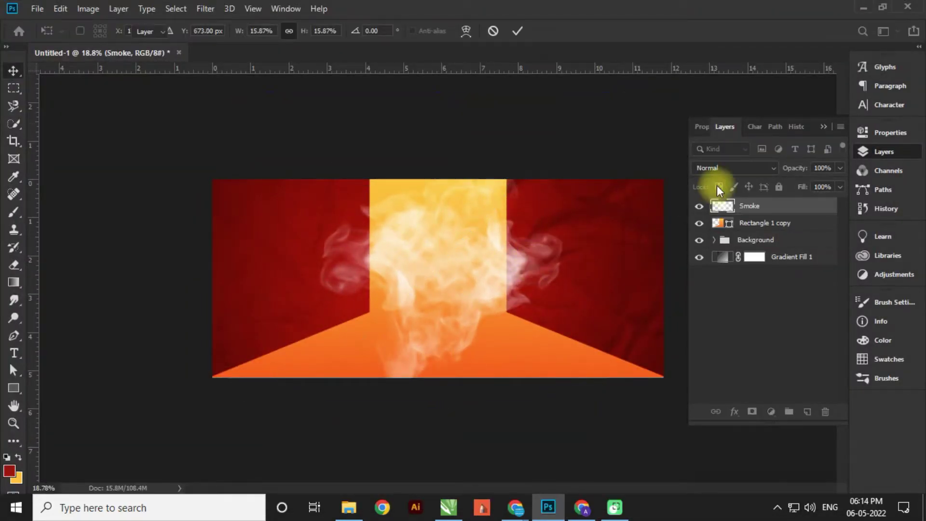
left_click(719, 168)
left_click(714, 320)
left_click(462, 138)
- Place the Pizza-(1) image in the middle, scaled down to about 29%
key("super+d")
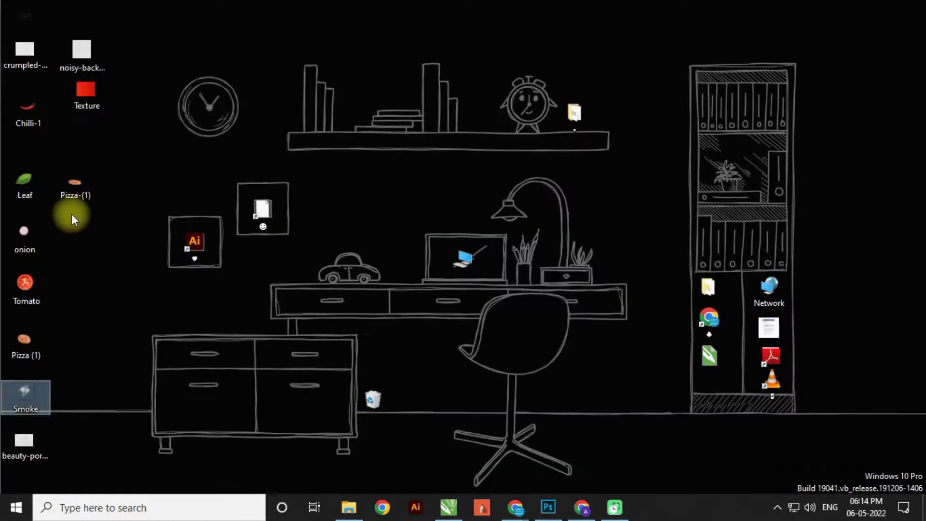
left_click_drag(74, 187, 430, 306)
left_click_drag(656, 205, 633, 216)
left_click_drag(518, 297, 518, 304)
left_click_drag(633, 228, 629, 230)
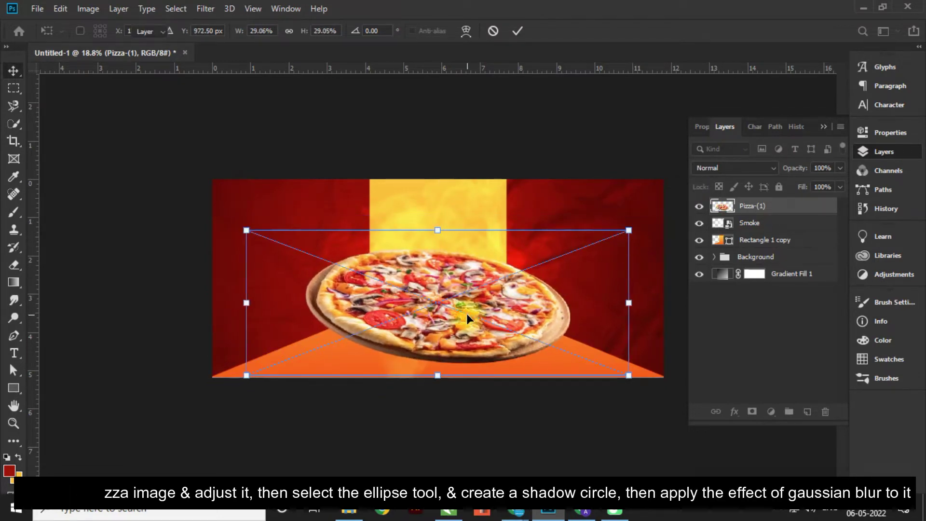
double_click(468, 313)
scroll(451, 352, "up", 5)
scroll(444, 382, "down", 5)
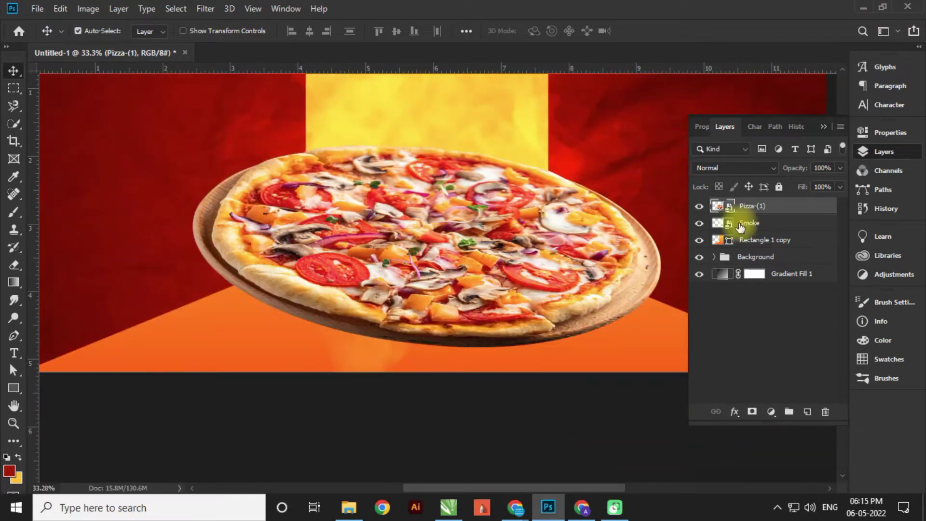
- Draw a flat 1415 × 115 px ellipse beneath the pizza
left_click(749, 223)
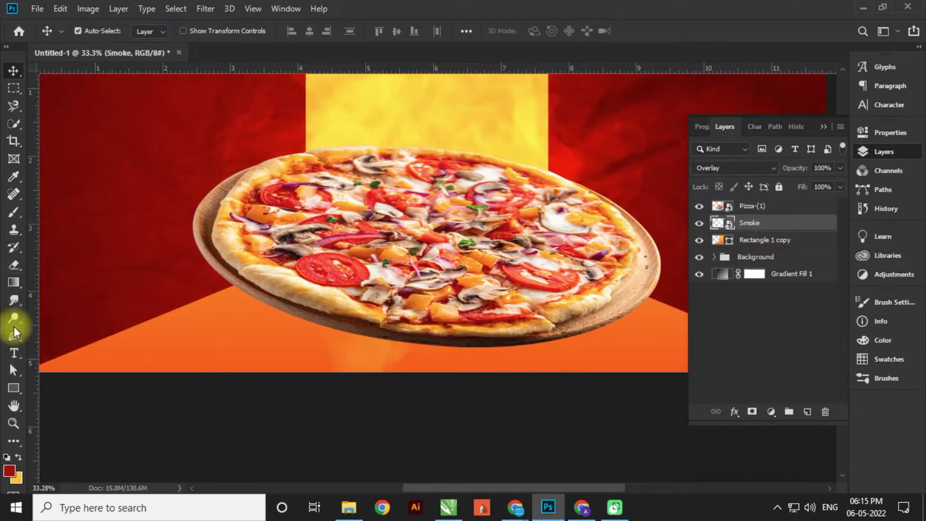
left_click(14, 282)
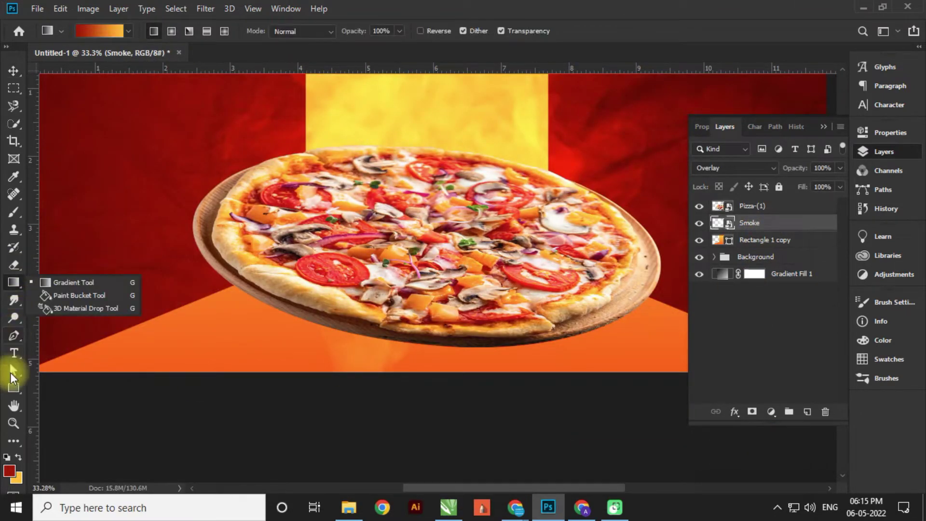
right_click(14, 387)
left_click(53, 412)
left_click_drag(193, 323, 513, 349)
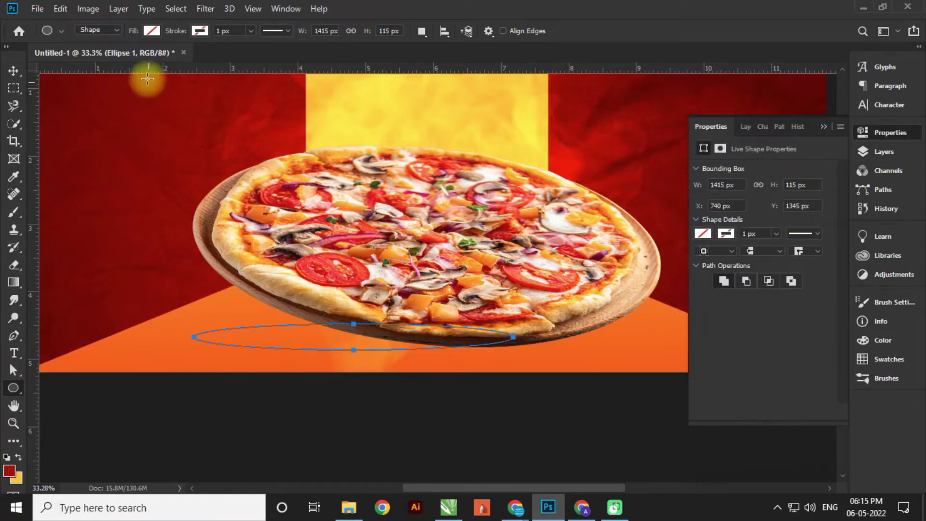
- Fill Ellipse 1 with black and soften it with a Gaussian Blur of about 48 radius
left_click(151, 30)
left_click(103, 68)
left_click(14, 71)
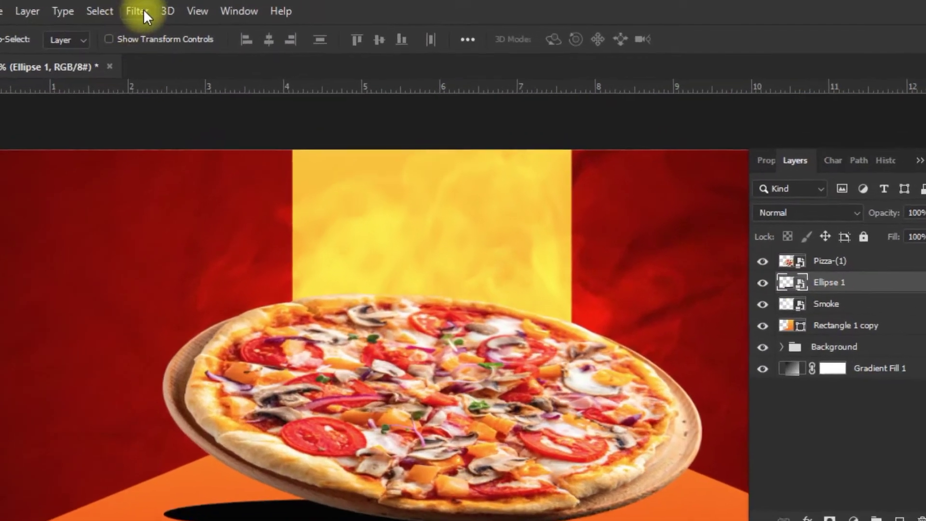
left_click(188, 9)
mouse_move(198, 173)
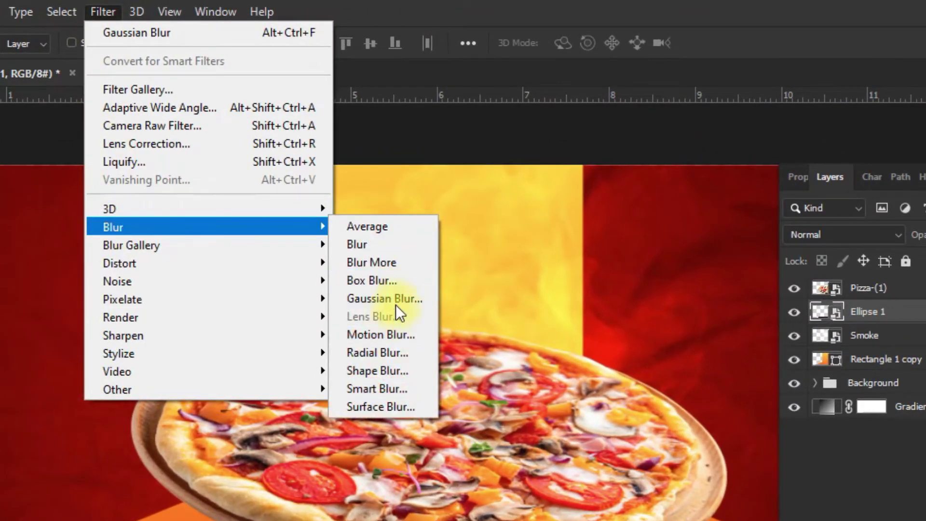
left_click(395, 305)
left_click_drag(745, 427, 739, 425)
left_click(879, 165)
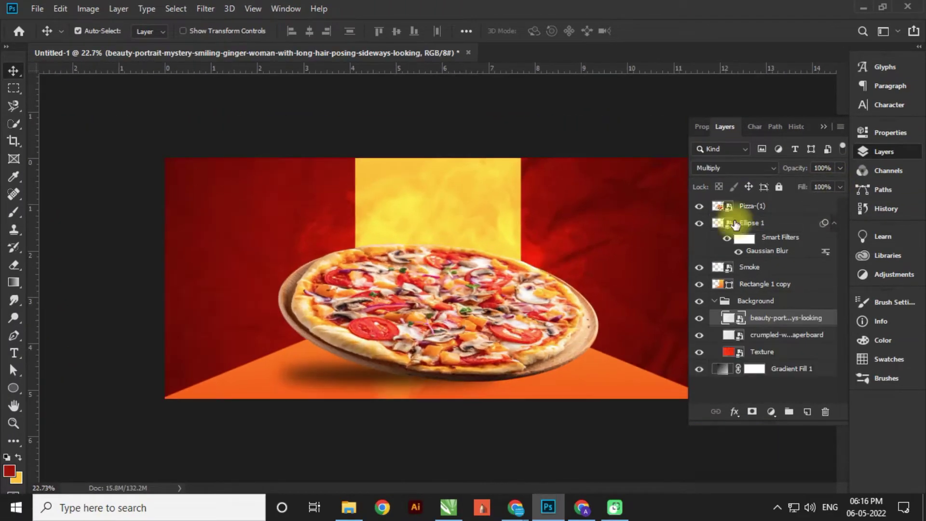
left_click(743, 206)
- Type 'Delicious' as a new text layer in the yellow panel, set in the Ballerick font
left_click(14, 354)
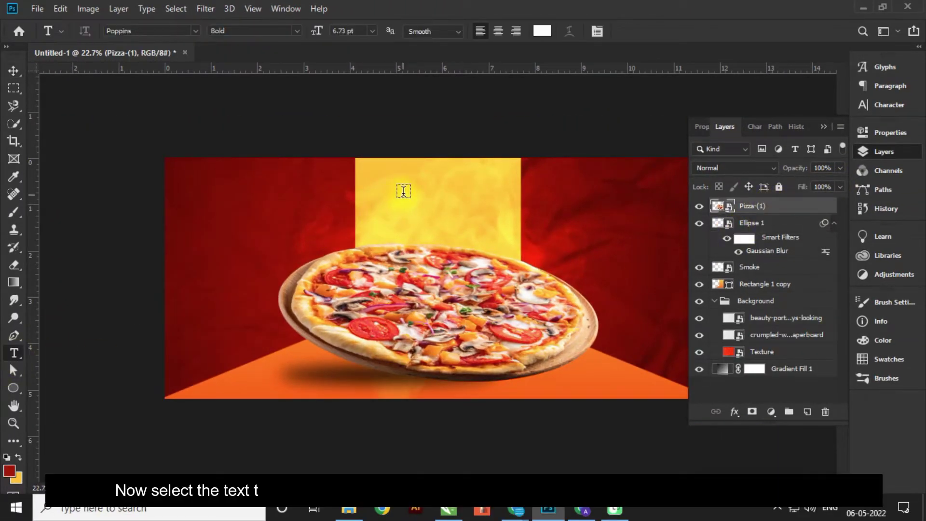
left_click(401, 191)
left_click(149, 31)
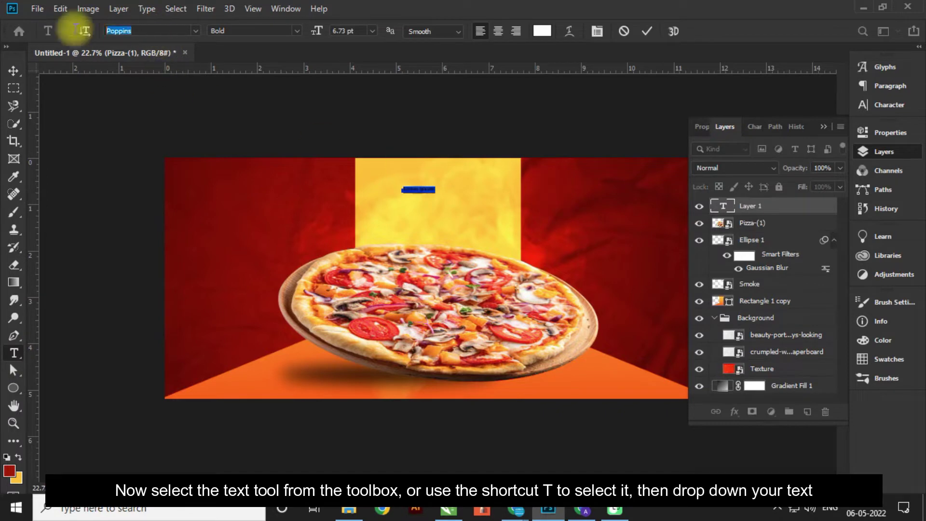
type("Deli")
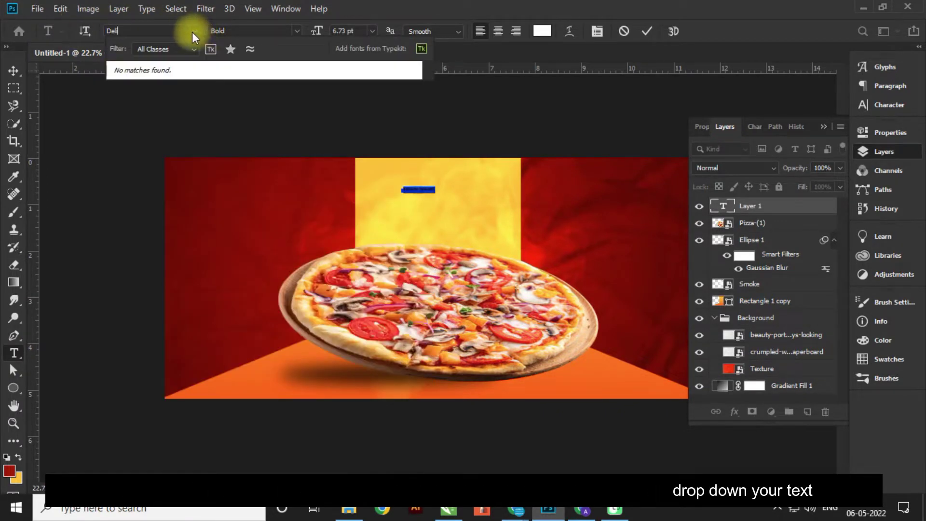
key("Escape")
left_click(195, 30)
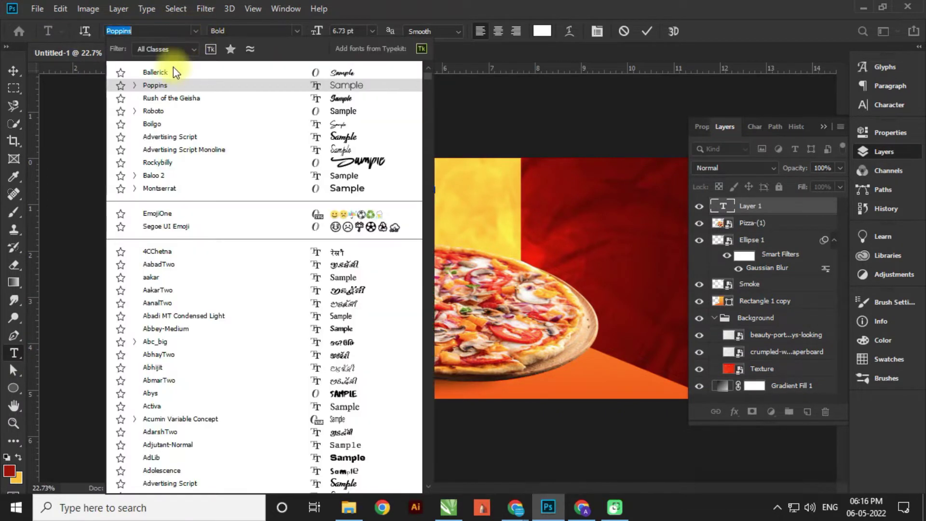
left_click(173, 72)
scroll(416, 167, "up", 5)
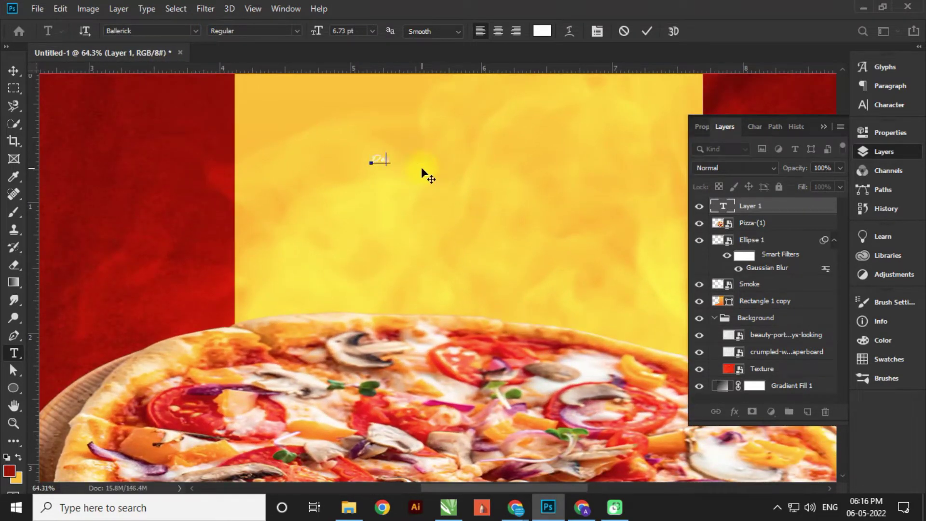
type("icious")
- Colour the Delicious text red, then enlarge it and move it onto the yellow panel
key("ctrl+a")
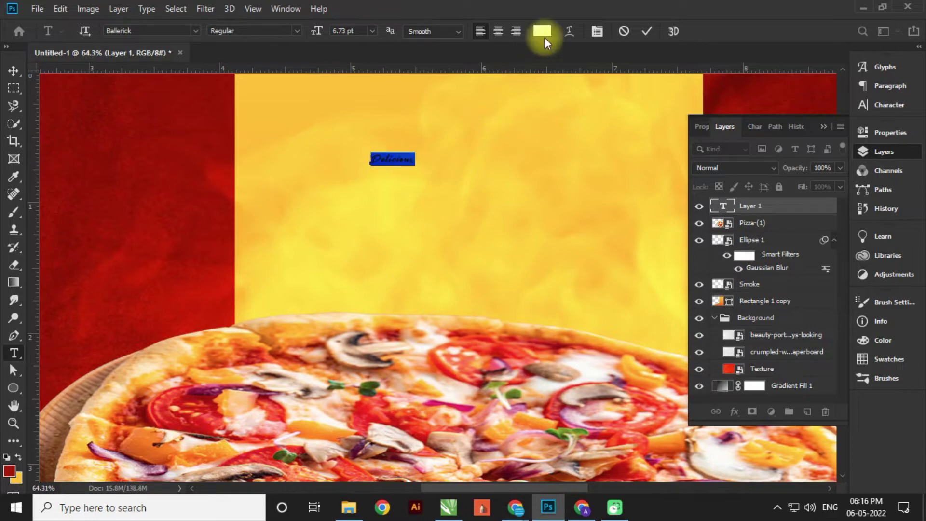
left_click(543, 31)
left_click_drag(719, 280, 727, 234)
left_click(860, 242)
left_click(93, 151)
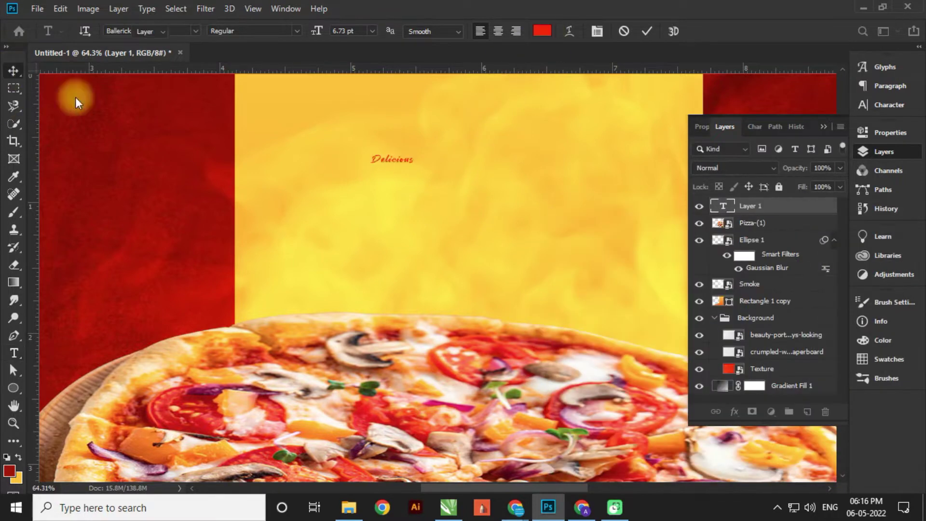
key("ctrl+t")
left_click_drag(467, 203, 529, 242)
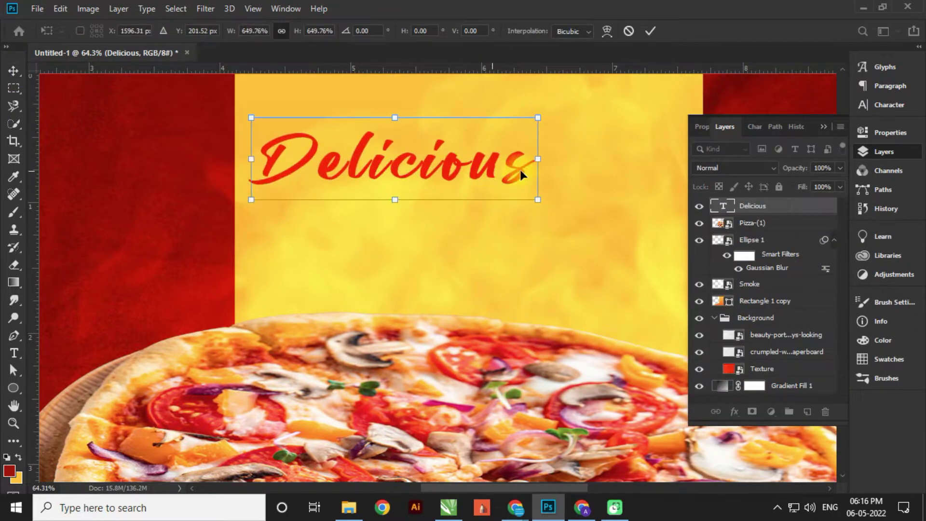
left_click_drag(520, 169, 566, 221)
key("Return")
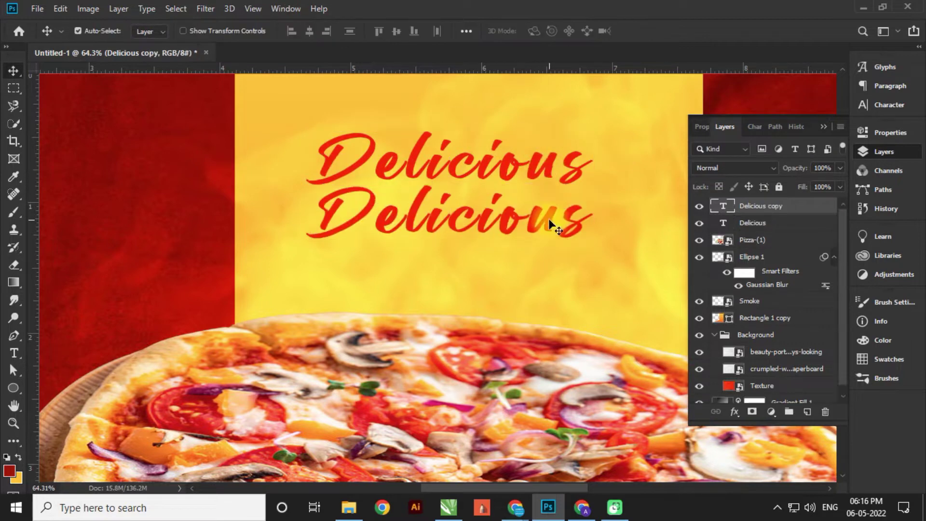
- Change the duplicated title to 'Pizza' in the Rush of the Geisha font
double_click(567, 222)
type("Pizza")
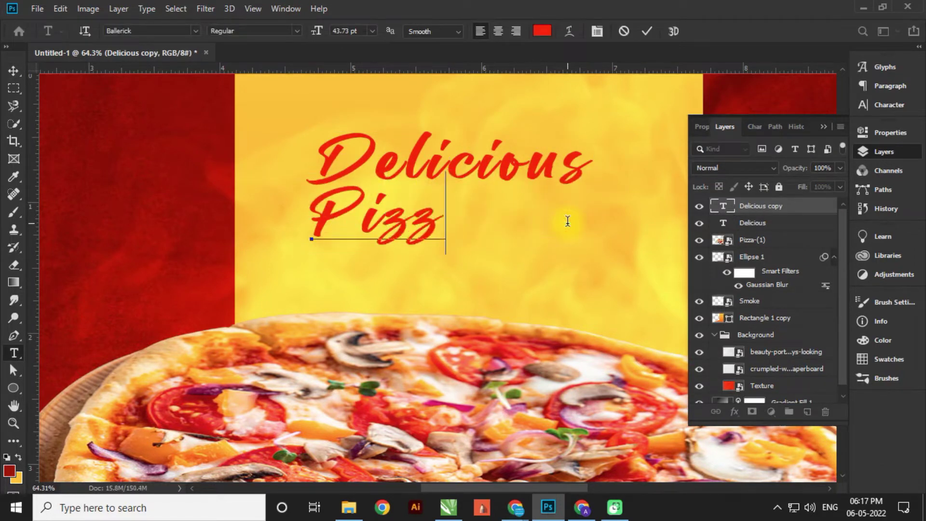
key("ctrl+a")
left_click(196, 31)
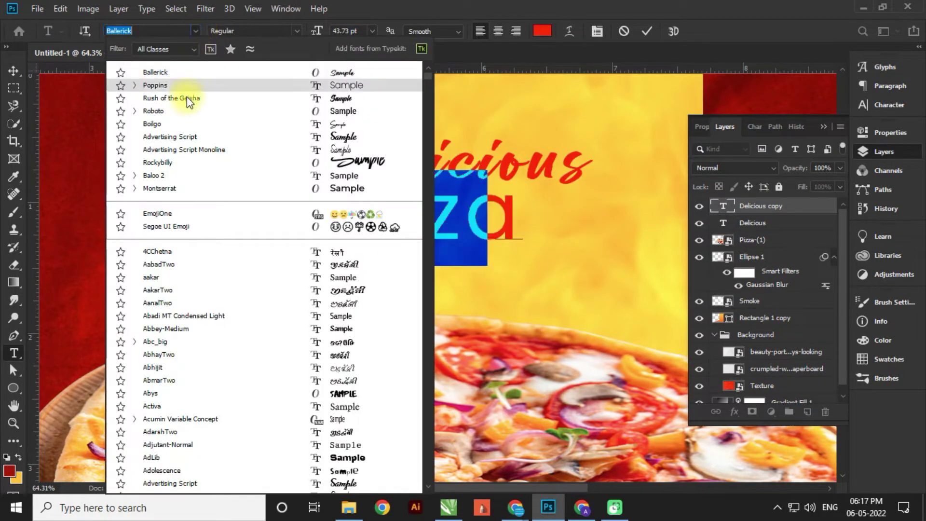
left_click(187, 98)
key("ctrl+Return")
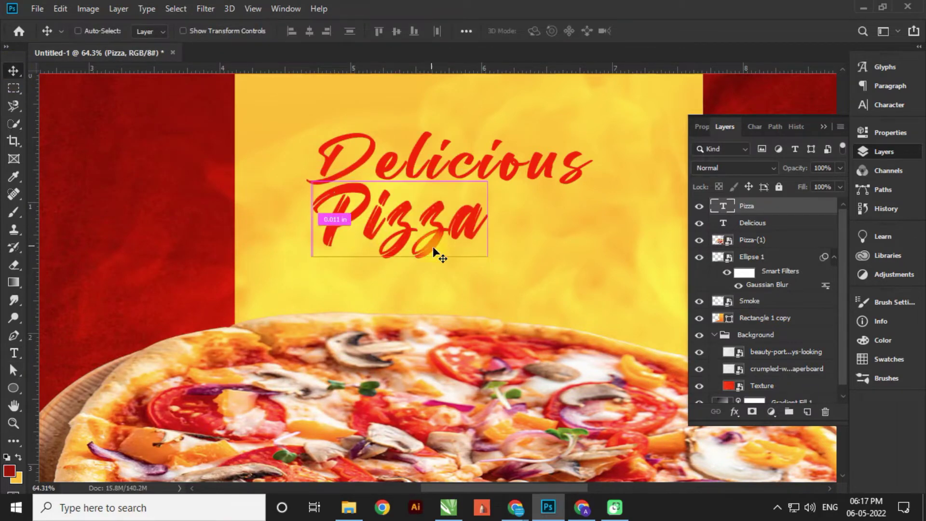
- Scale Pizza up to about 238% and place it under Delicious
key("ctrl+t")
left_click_drag(497, 270, 626, 367)
left_click_drag(513, 258, 565, 268)
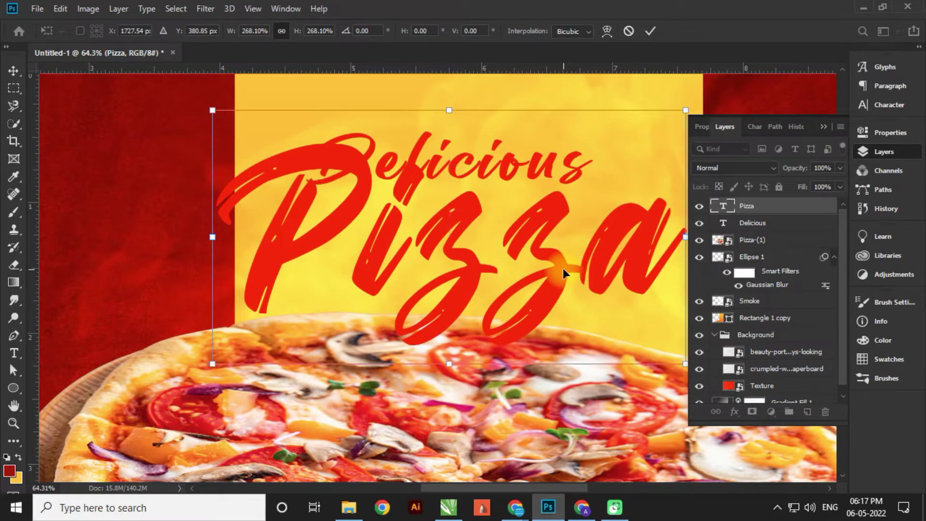
scroll(274, 239, "down", 1)
left_click_drag(225, 353, 246, 345)
scroll(317, 244, "down", 4)
left_click_drag(443, 237, 457, 237)
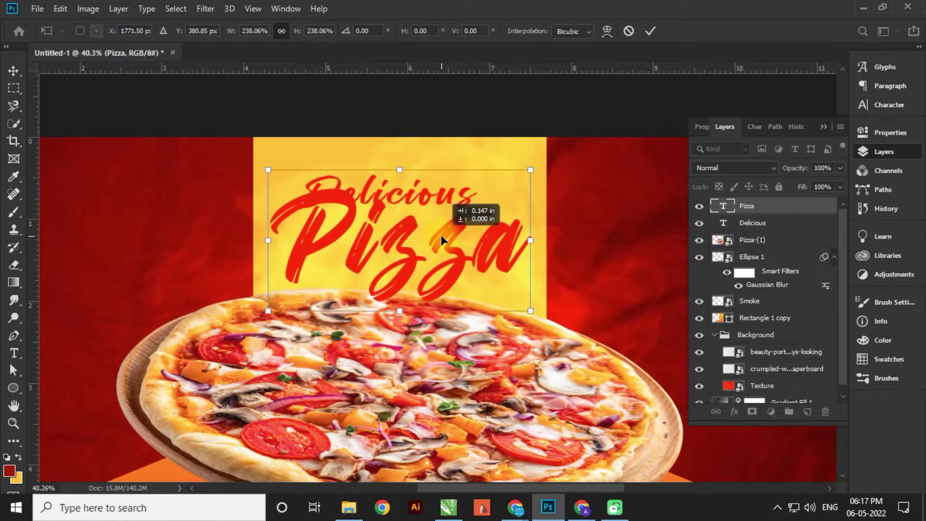
key("Return")
- Resize the Delicious title slightly and move it right and down over Pizza
scroll(478, 222, "up", 4)
left_click(523, 233)
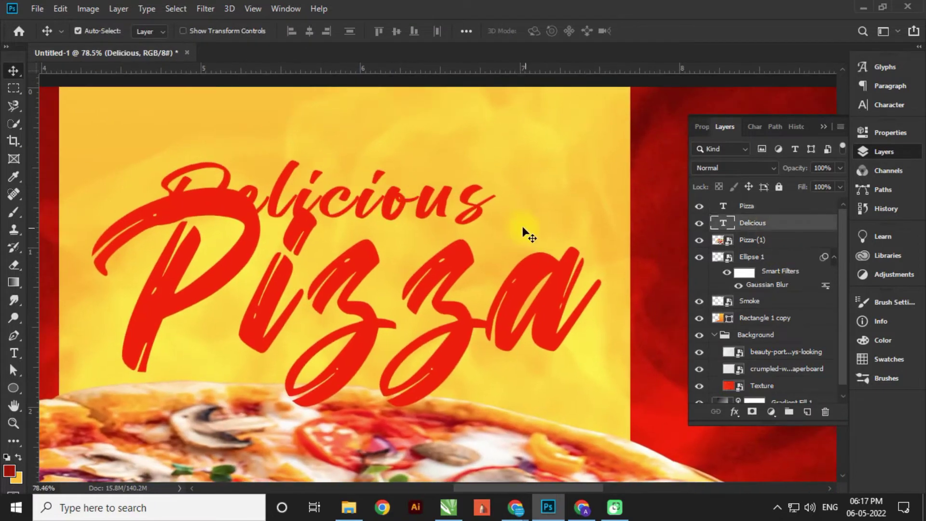
key("ctrl+t")
left_click_drag(232, 214, 245, 216)
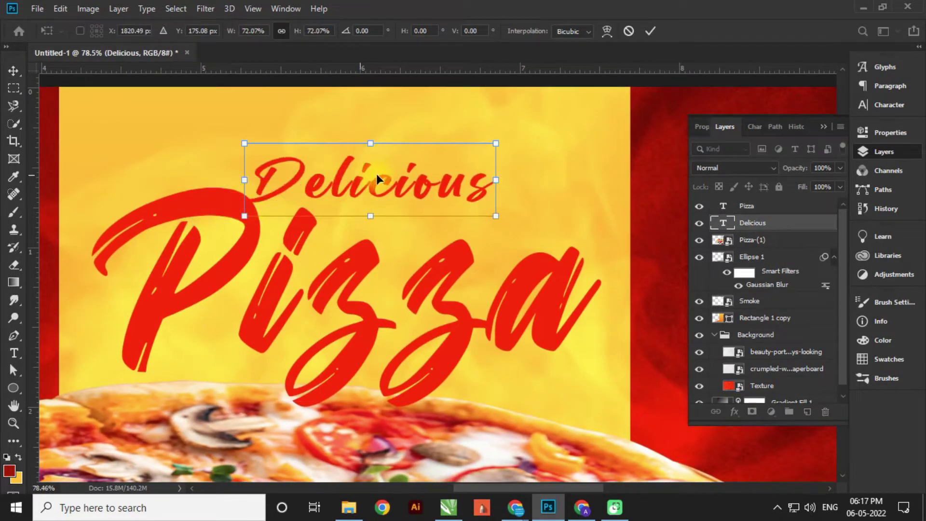
left_click_drag(339, 175, 419, 206)
left_click_drag(580, 175, 567, 172)
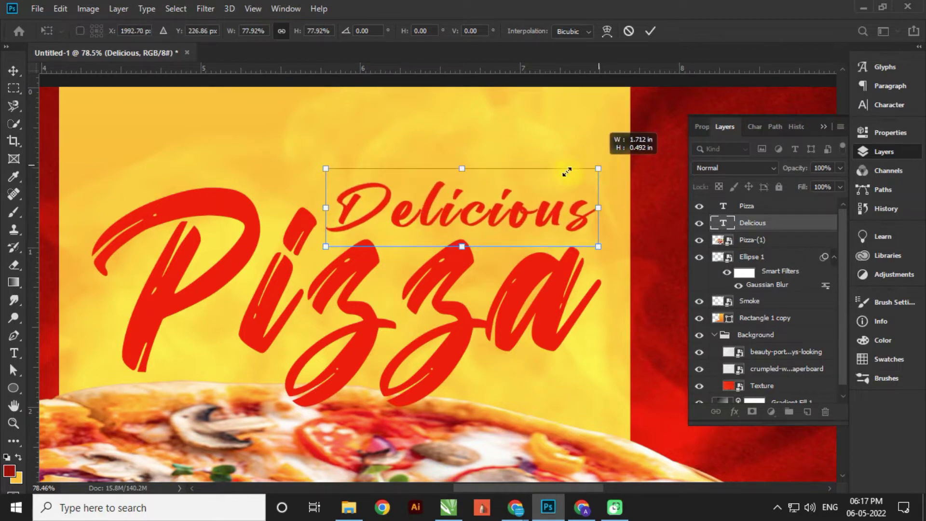
left_click_drag(324, 170, 322, 170)
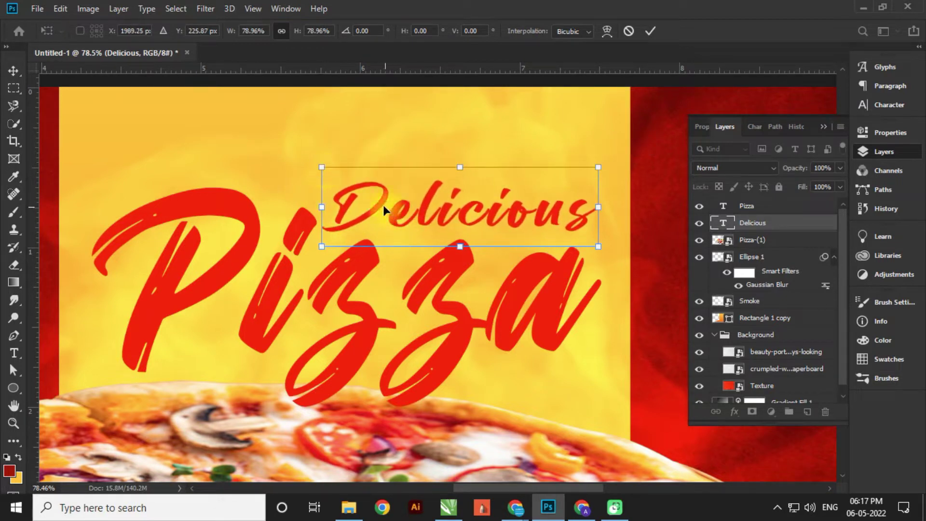
key("Return")
- Colour the Pizza text white
double_click(451, 305)
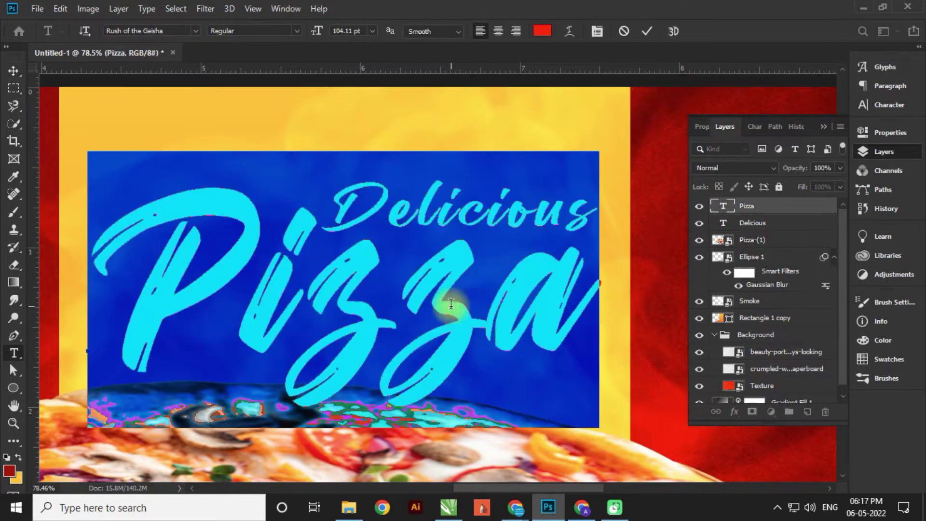
left_click(542, 31)
left_click_drag(589, 252, 555, 249)
left_click(862, 244)
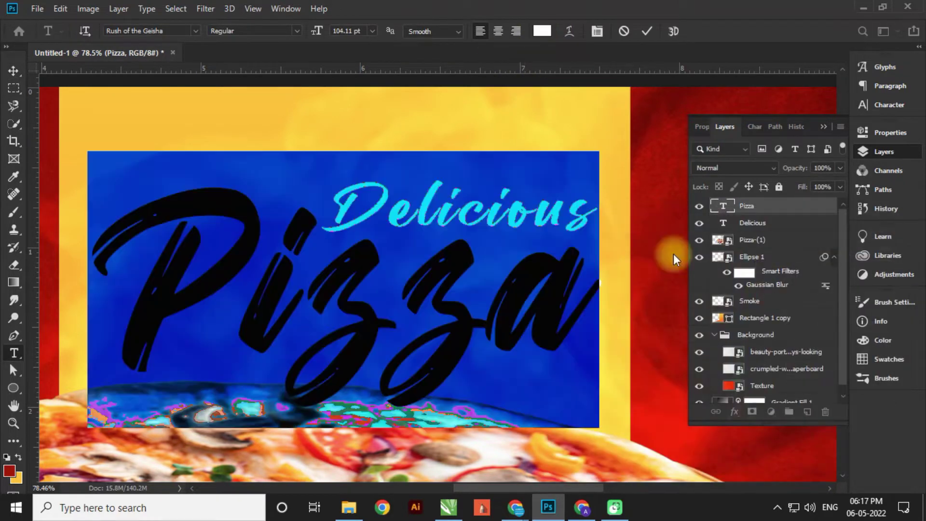
left_click(13, 70)
- Reposition and enlarge the Pizza and Delicious title together on the yellow panel
left_click(769, 223, "shift")
scroll(423, 219, "down", 2)
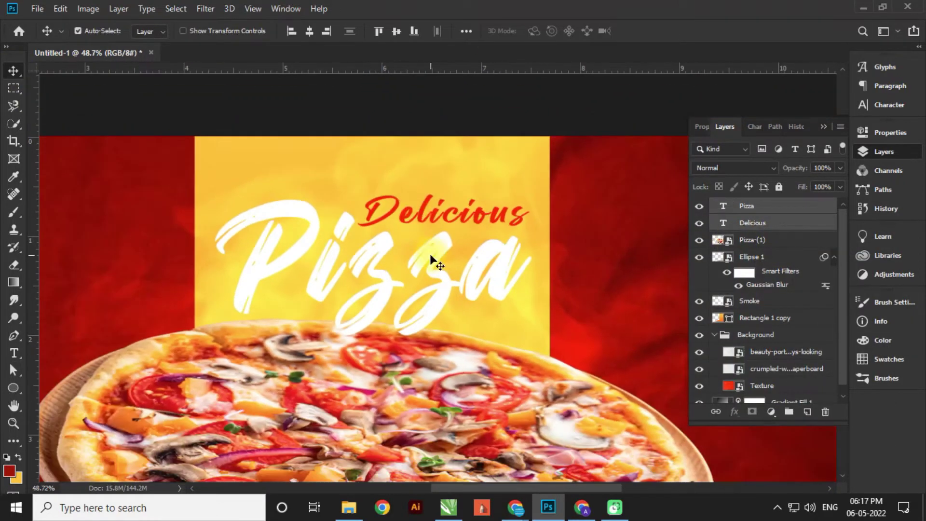
left_click_drag(430, 254, 428, 244)
key("ctrl+t")
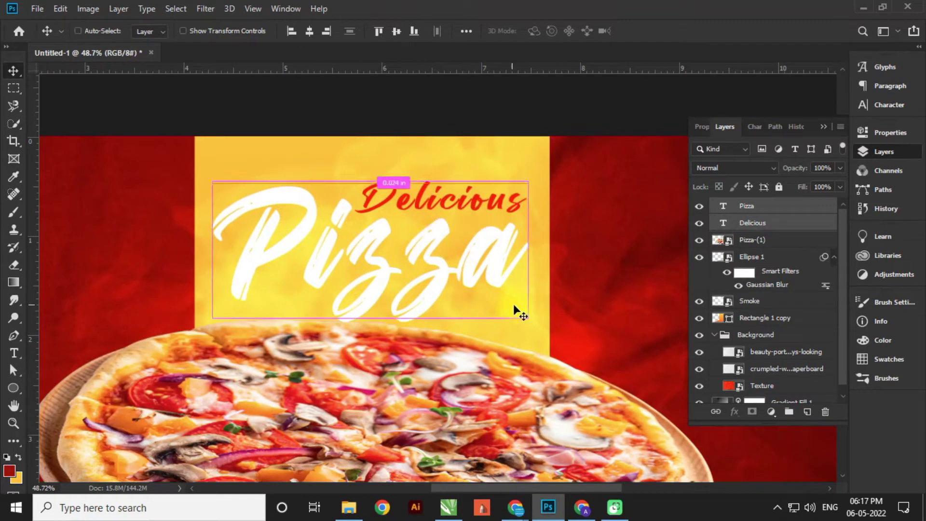
left_click_drag(514, 307, 532, 322)
key("Return")
scroll(473, 241, "down", 2)
scroll(473, 241, "down", 1)
left_click(753, 240)
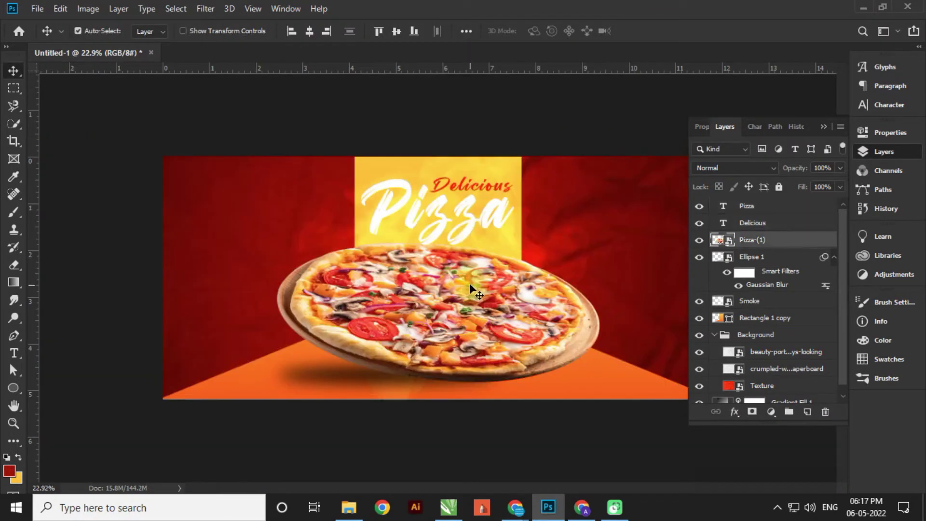
- Nudge the pizza and shadow up, then group the title layers below the shadow as 'Text'
left_click(752, 257, "shift")
left_click_drag(477, 336, 478, 326)
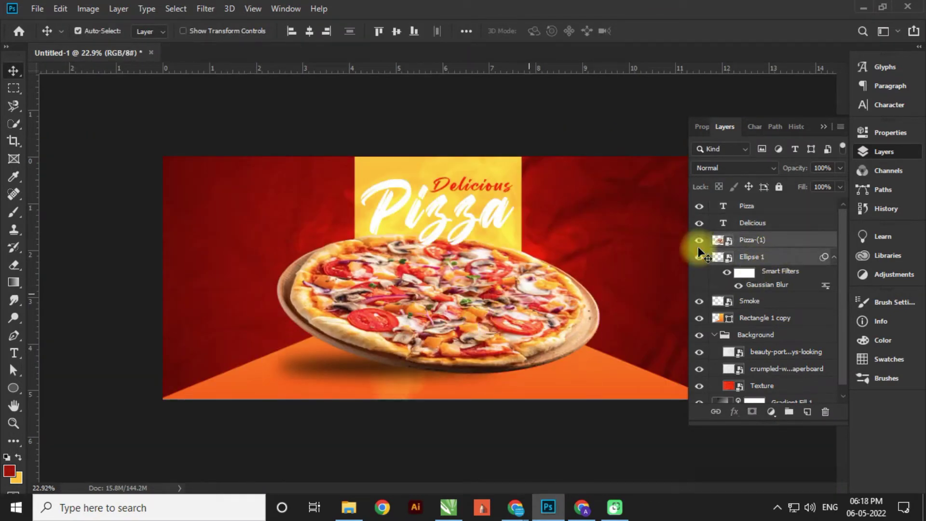
left_click(753, 222)
left_click(753, 206, "shift")
left_click_drag(748, 207, 759, 279)
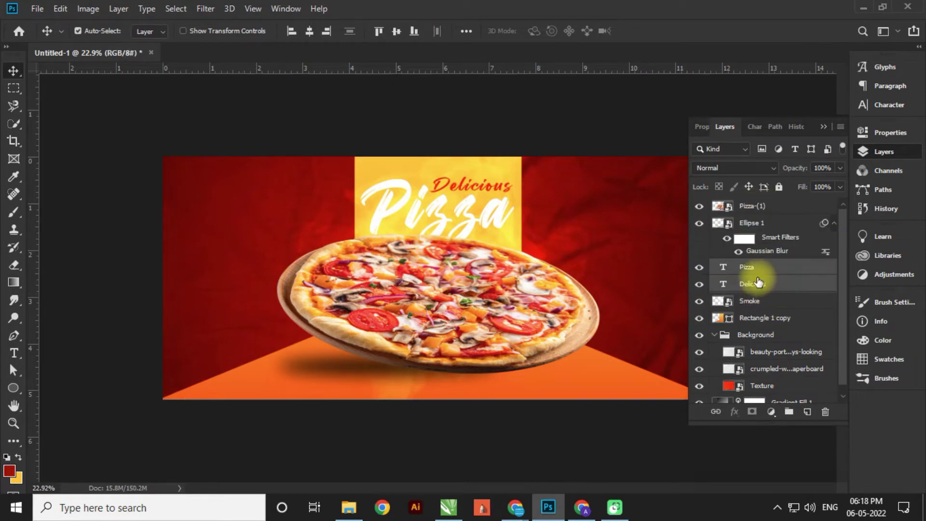
left_click(789, 411)
double_click(754, 266)
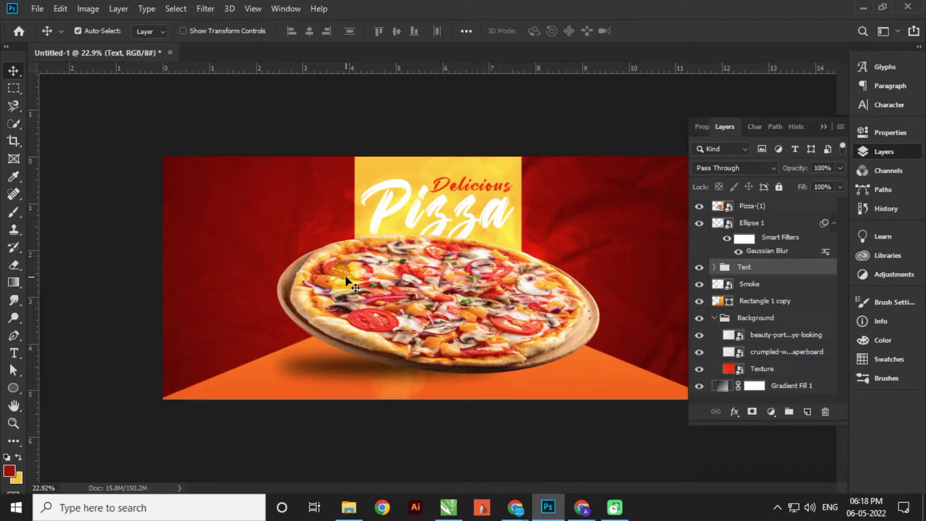
- Rename Ellipse 1 to 'Shadow', move the pizza up slightly, and show the desktop
scroll(490, 262, "up", 1)
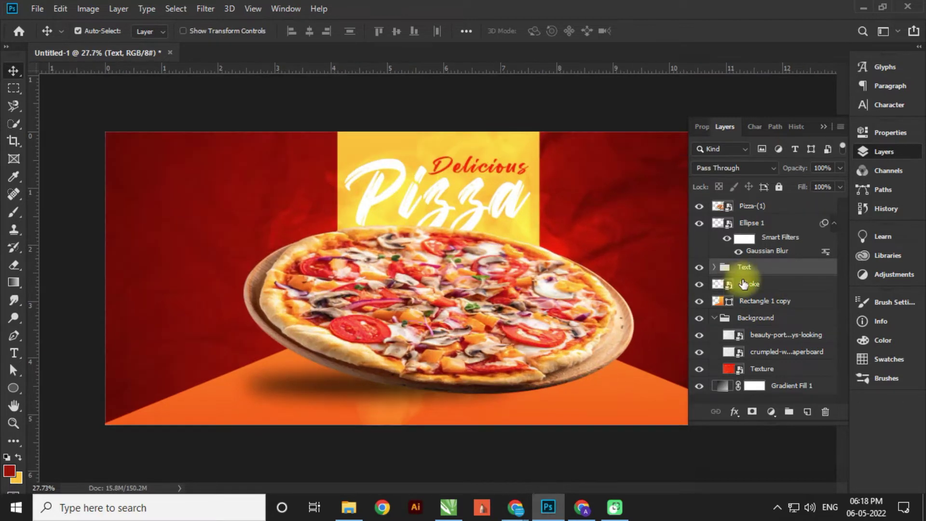
double_click(752, 223)
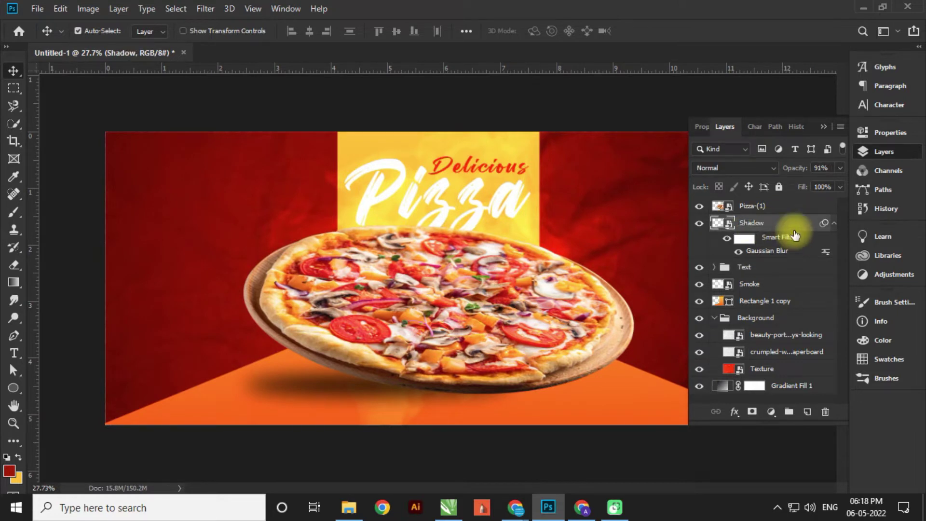
left_click_drag(795, 235, 755, 224)
left_click_drag(488, 361, 484, 355)
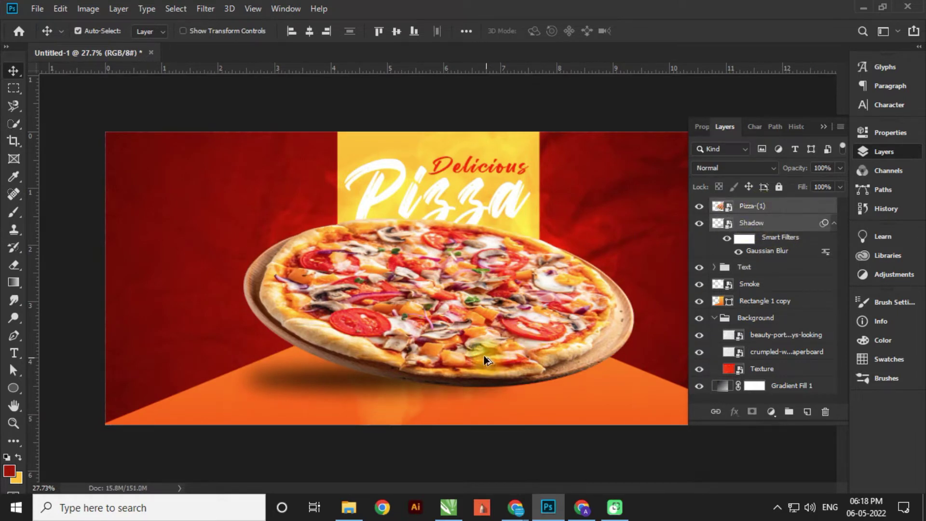
scroll(484, 355, "up", 1)
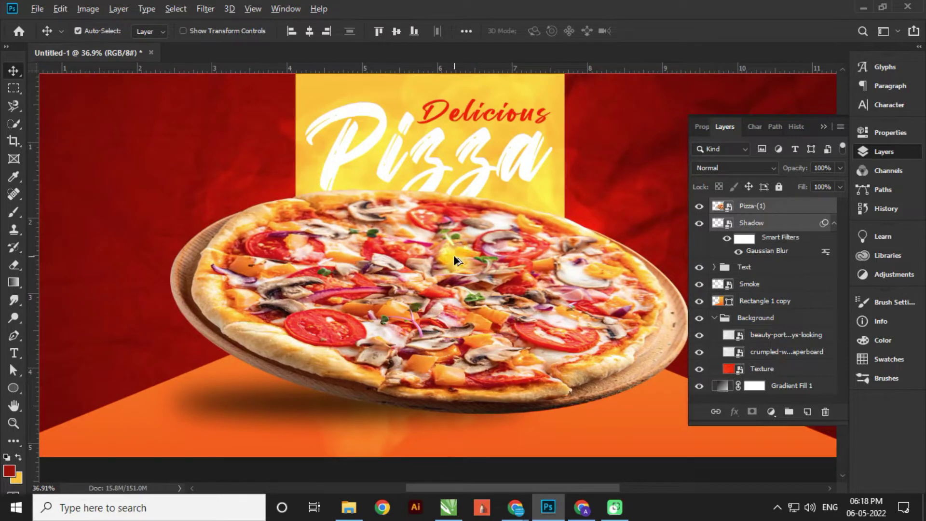
scroll(455, 260, "down", 1)
key("super+d")
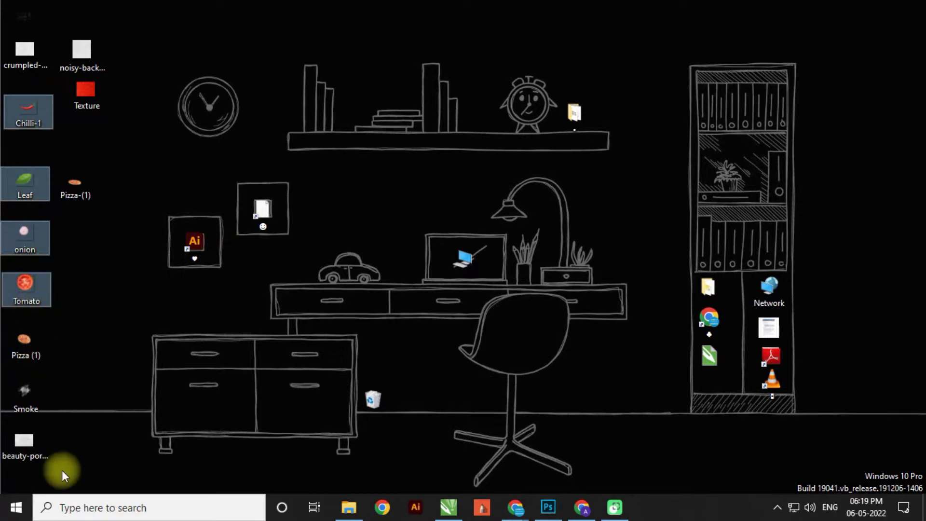
- Place the Chilli-1, Leaf, onion and Tomato images from the desktop into the banner
left_click_drag(32, 109, 97, 164)
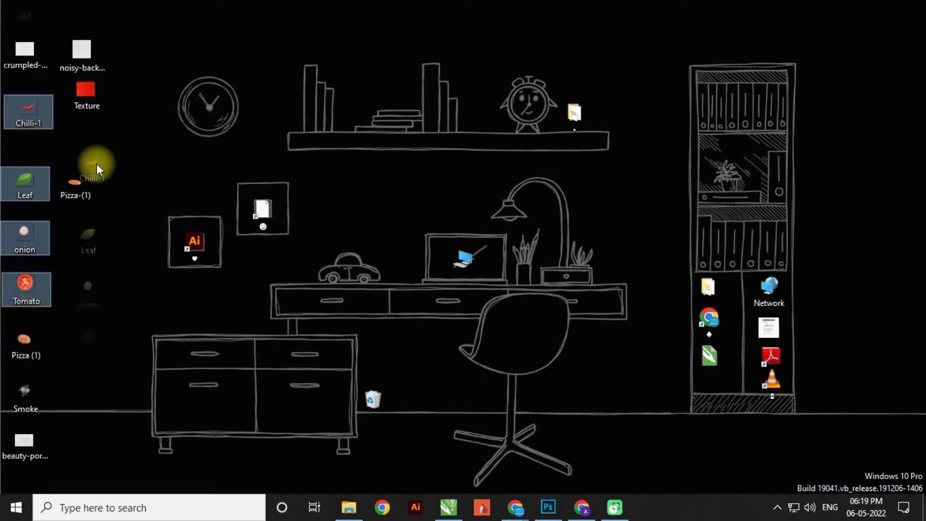
left_click_drag(465, 367, 404, 207)
key("Return")
key("Return")
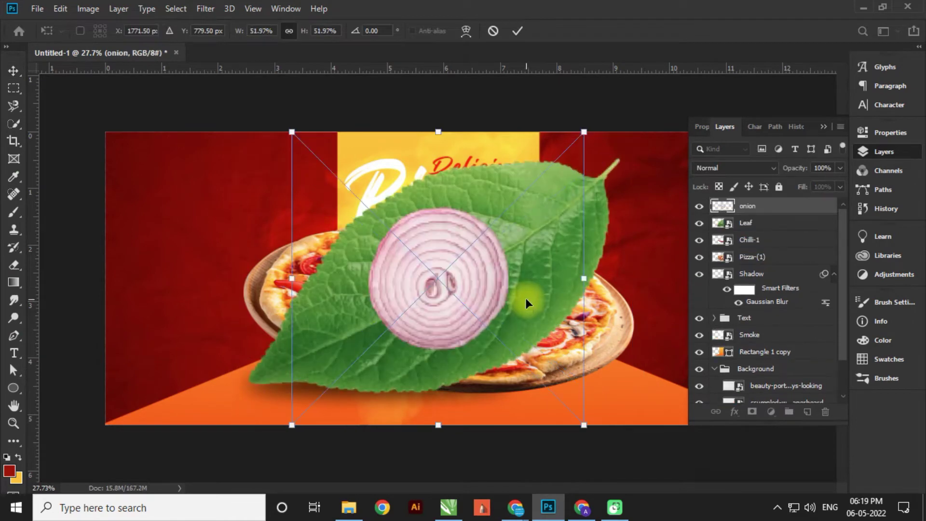
key("Return")
key("Return")
- Group the four ingredient layers and name the group 'vegetable'
left_click(769, 256)
left_click(761, 205, "shift")
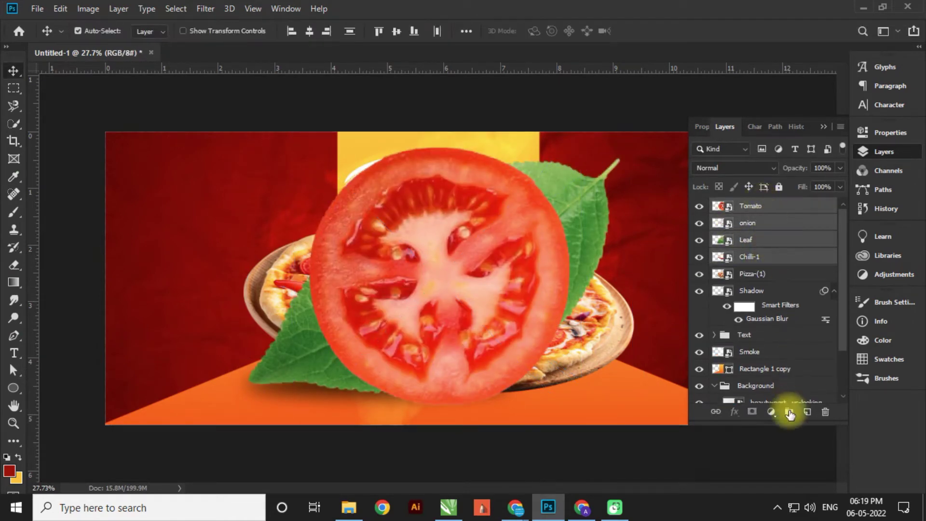
left_click(789, 412)
double_click(748, 208)
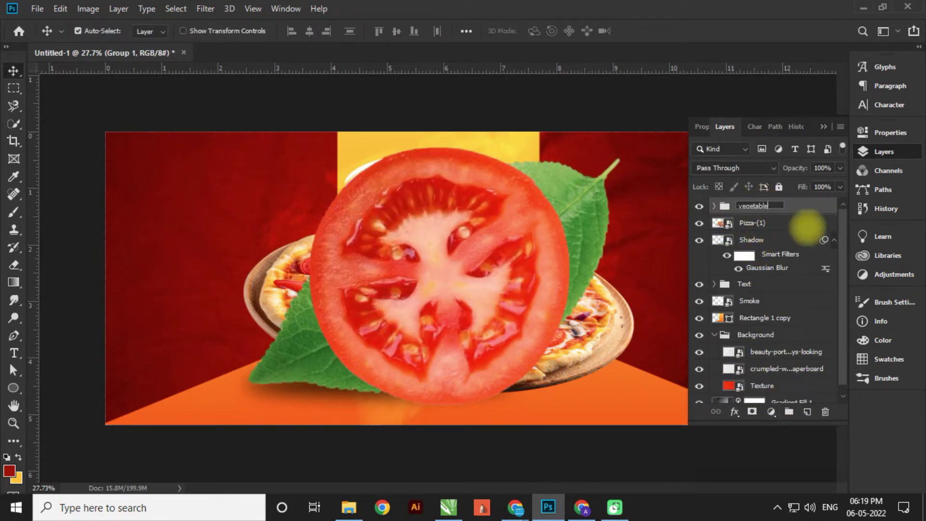
- Shrink the tomato slice to about 17% and move it to the far left
left_click_drag(488, 284, 601, 328)
key("ctrl+t")
scroll(428, 208, "down", 1)
left_click_drag(428, 201, 487, 263)
key("Return")
left_click_drag(525, 302, 263, 338)
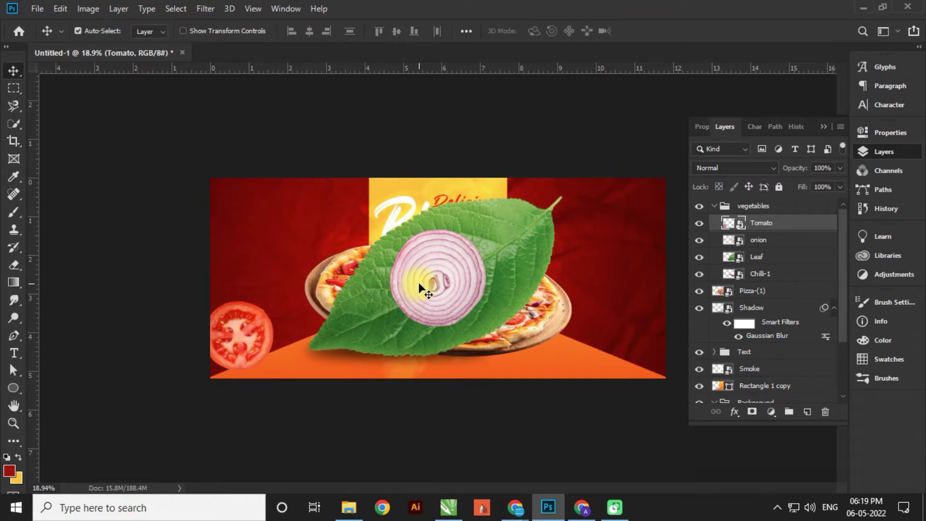
- Shrink the onion slice to about 41% and move it to the top-left corner
left_click(427, 285)
key("ctrl+t")
left_click_drag(557, 379, 494, 342)
left_click_drag(450, 306, 248, 203)
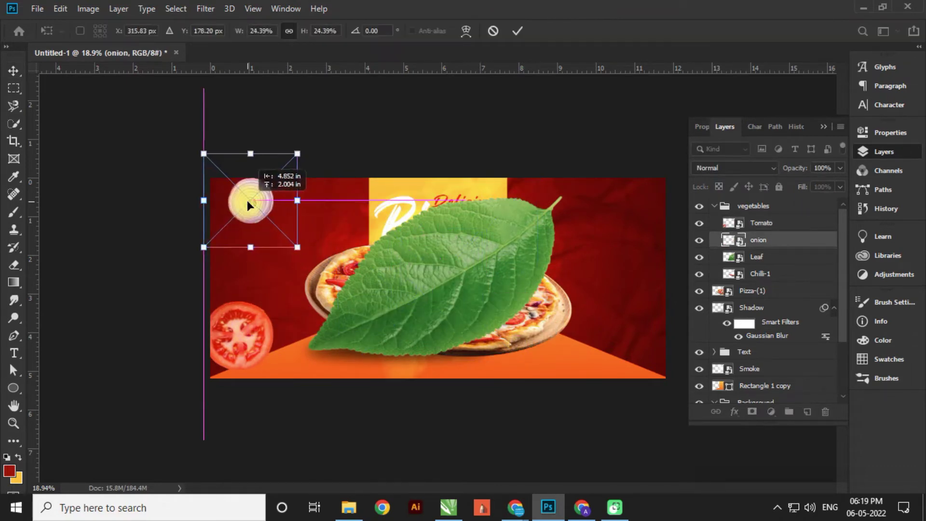
key("Return")
- Shrink the leaf to about 27% and move it toward the top right
left_click(408, 274)
key("ctrl+t")
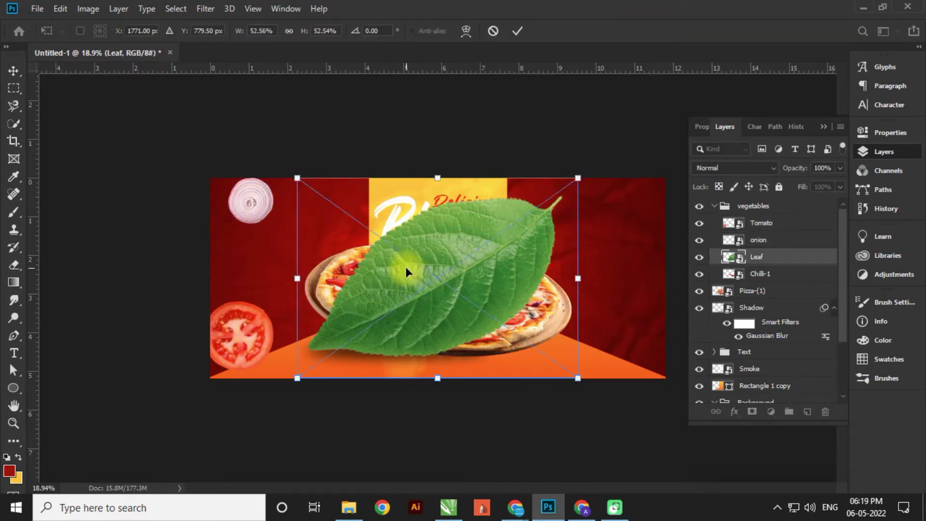
left_click_drag(296, 376, 435, 279)
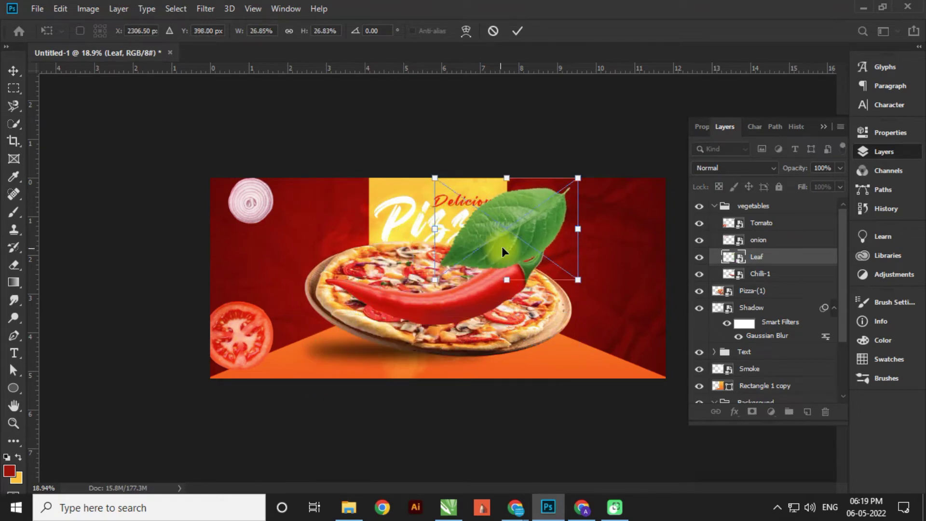
left_click_drag(510, 239, 633, 210)
key("Return")
- Shrink the chilli to under 10% and tilt it toward the lower right
left_click(506, 279)
key("ctrl+t")
left_click_drag(562, 176, 503, 232)
left_click_drag(470, 288, 616, 278)
key("Return")
- Readjust the onion's size and slide it further left; move the tomato to the lower left
left_click(261, 210)
key("ctrl+t")
scroll(245, 200, "up", 4)
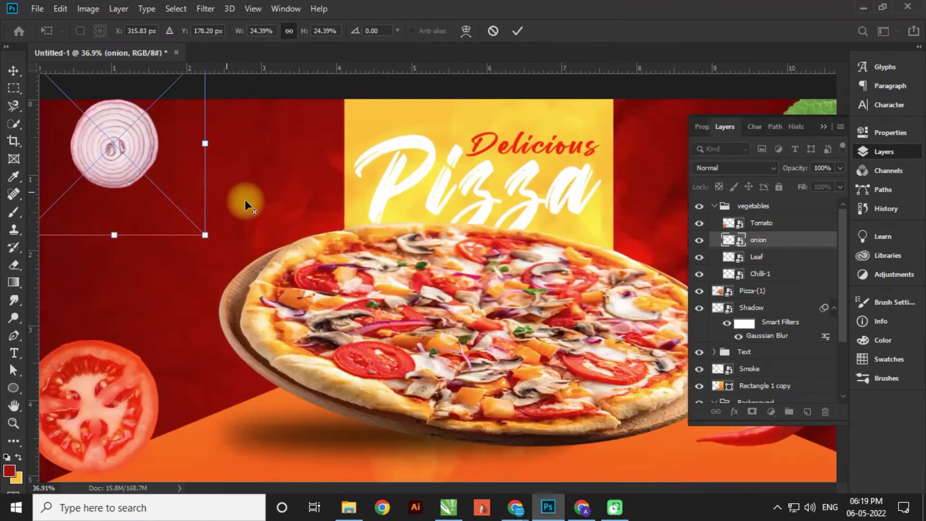
left_click_drag(208, 236, 212, 247)
scroll(328, 277, "up", 3)
left_click_drag(328, 277, 262, 364)
scroll(288, 246, "down", 3)
key("Return")
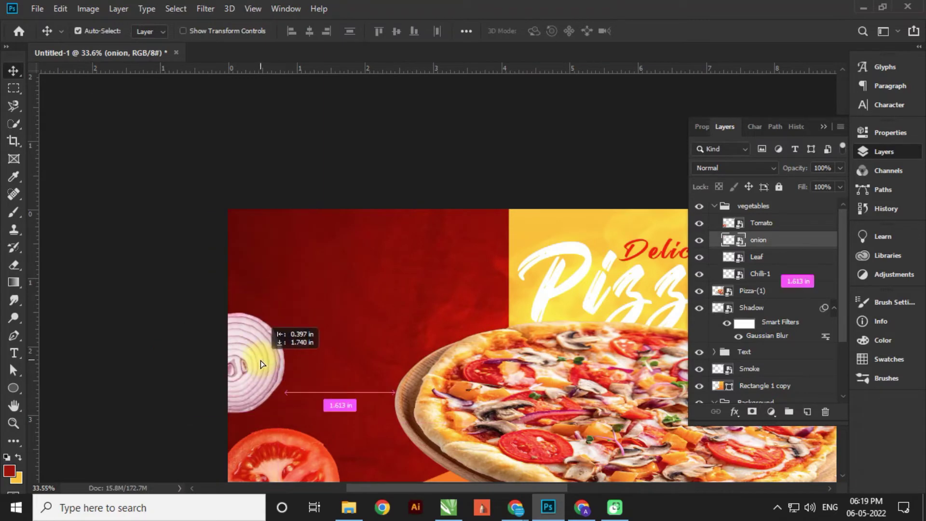
scroll(226, 345, "down", 2)
scroll(227, 340, "up", 1)
left_click_drag(226, 339, 204, 378)
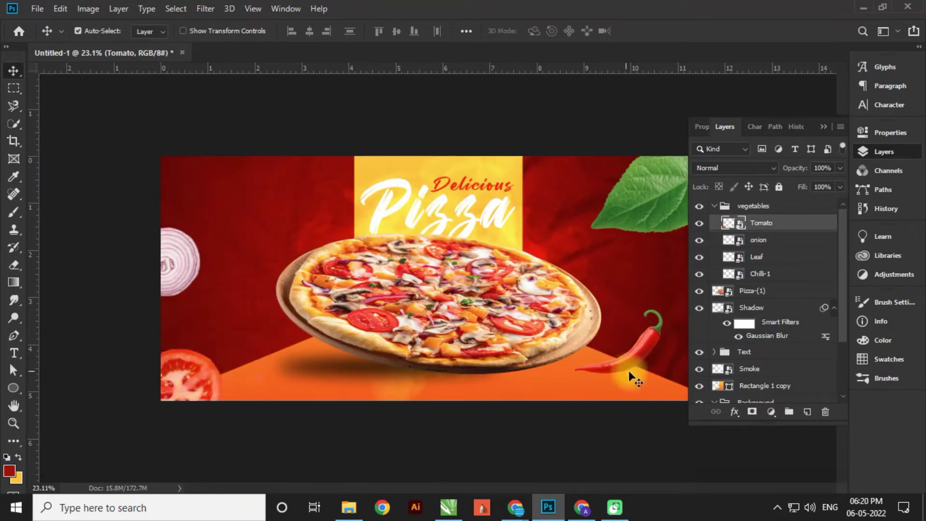
- Fit the leaf into the top-right corner and rotate the chilli to a new angle
left_click(638, 216)
key("ctrl+t")
left_click_drag(591, 233, 662, 196)
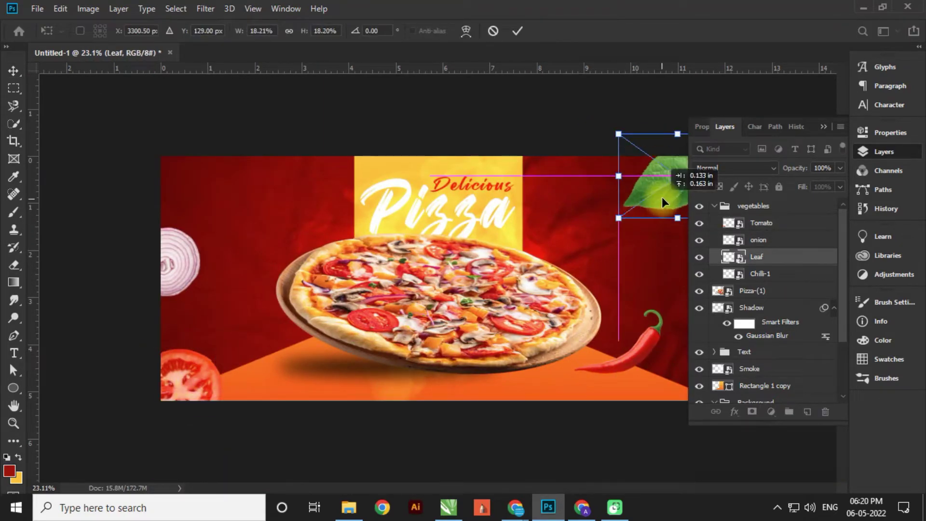
key("Return")
scroll(448, 231, "down", 2)
scroll(597, 332, "up", 5)
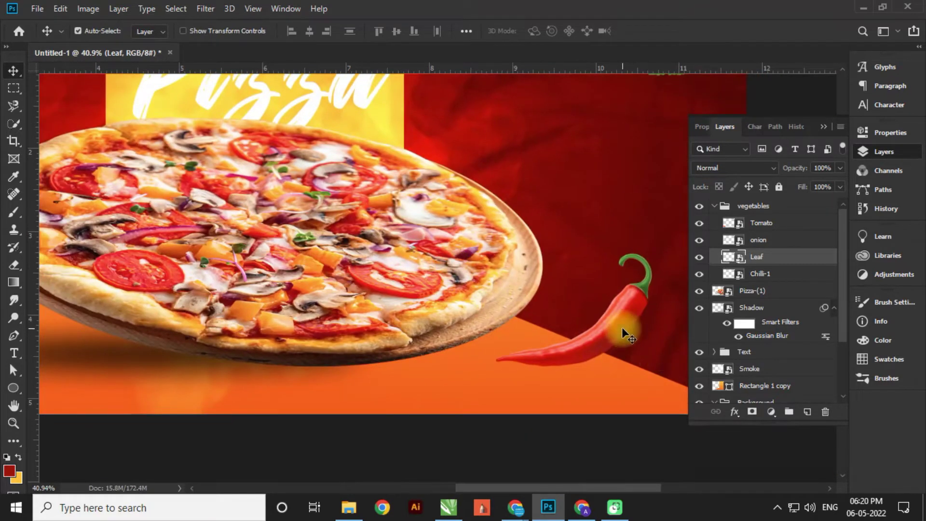
left_click(621, 327)
key("ctrl+t")
left_click_drag(685, 241, 627, 282)
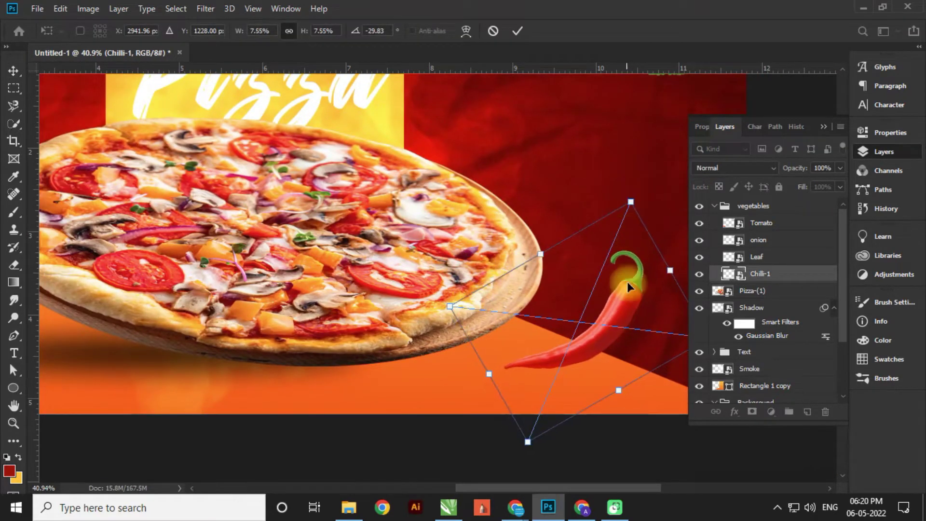
key("Return")
- Enlarge the onion against the left edge and shrink the tomato slightly, moving it up
scroll(628, 282, "down", 3)
left_click_drag(195, 263, 200, 269)
key("ctrl+t")
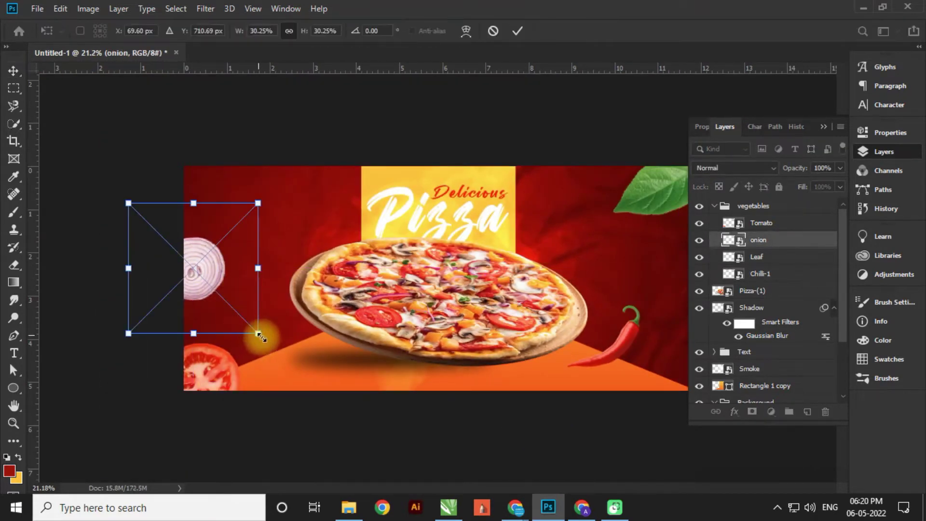
left_click_drag(258, 331, 269, 341)
key("Return")
left_click_drag(217, 374, 260, 364)
key("ctrl+t")
left_click_drag(268, 332, 260, 340)
key("Return")
left_click(207, 289)
- Apply a Motion Blur with angle 69 and distance 57 to the onion
left_click(204, 8)
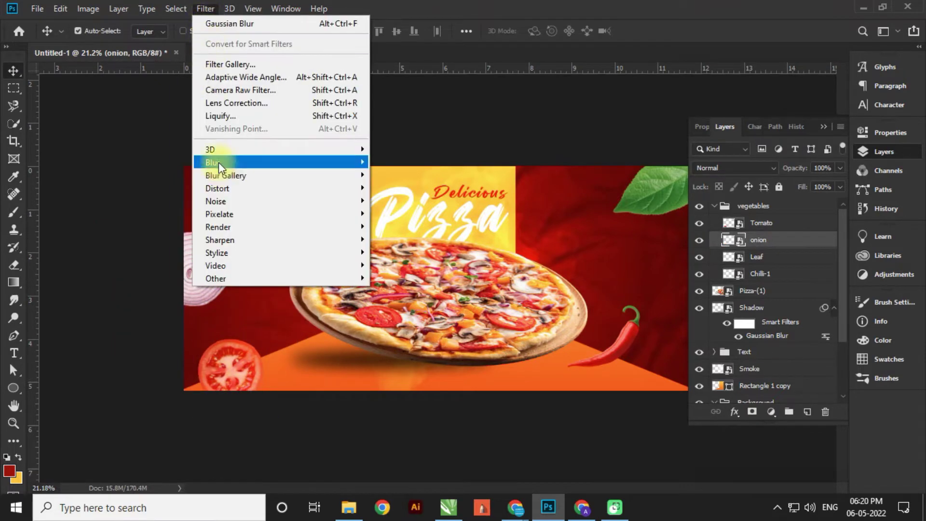
mouse_move(222, 163)
left_click(403, 238)
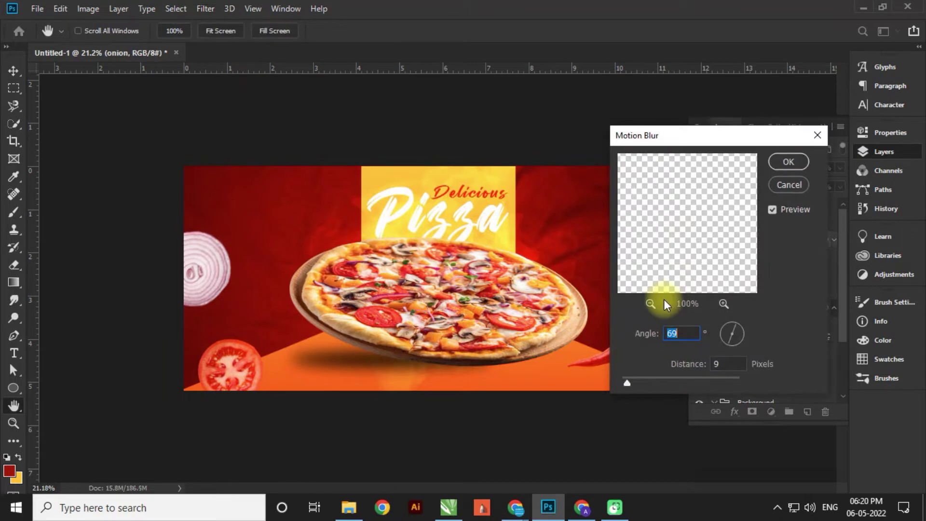
left_click(789, 186)
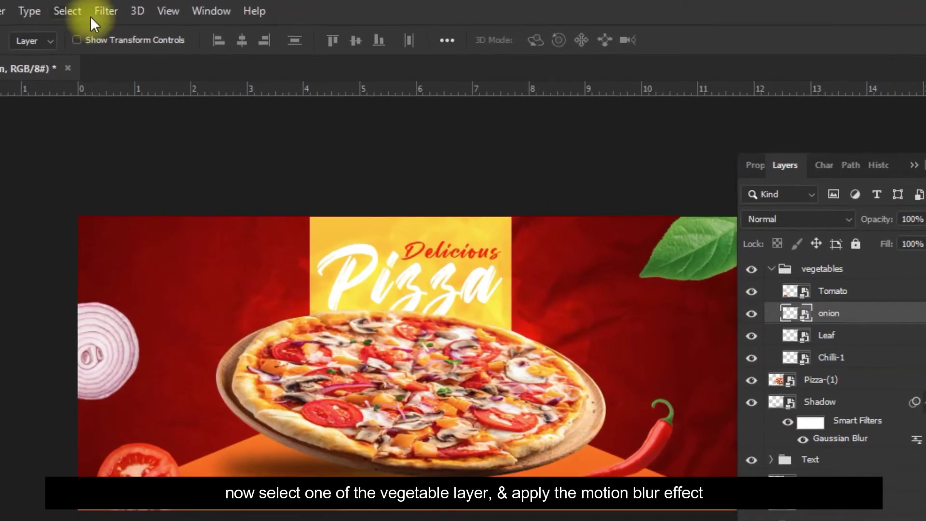
left_click(205, 9)
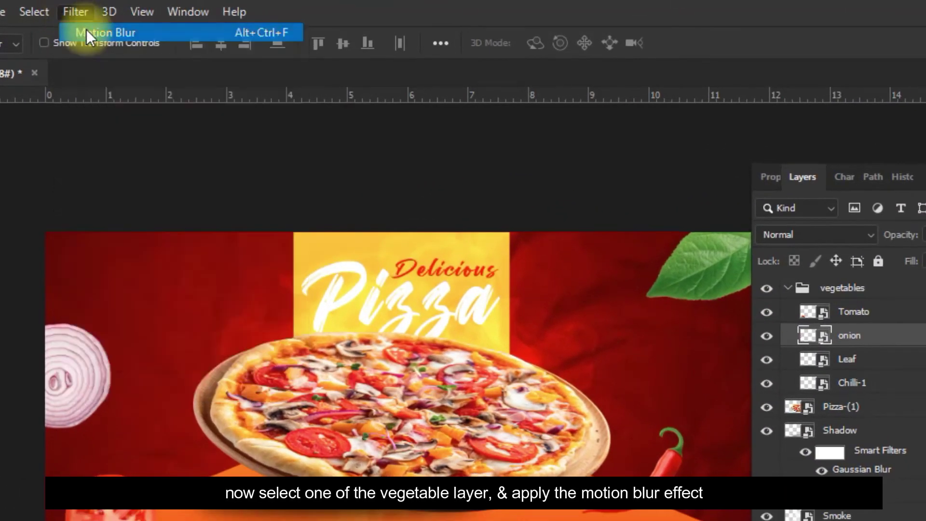
left_click(218, 22)
key("Tab")
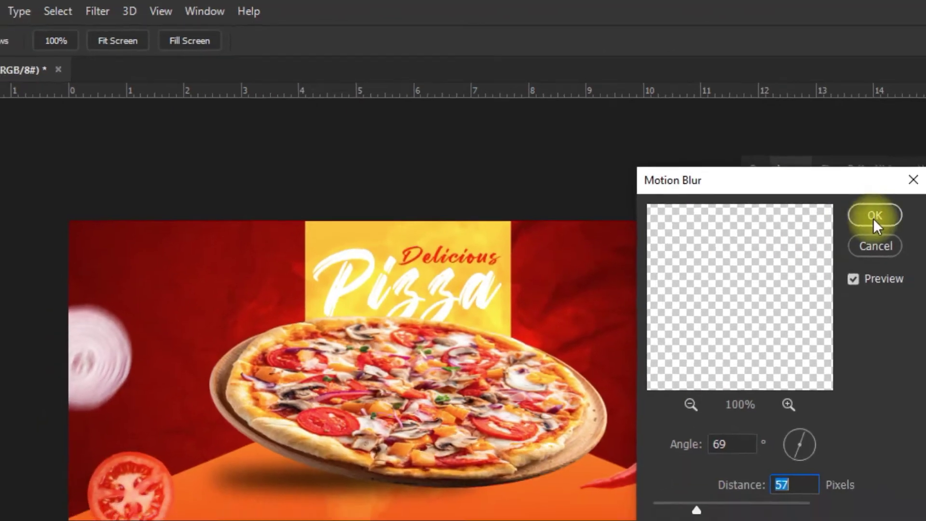
left_click(891, 225)
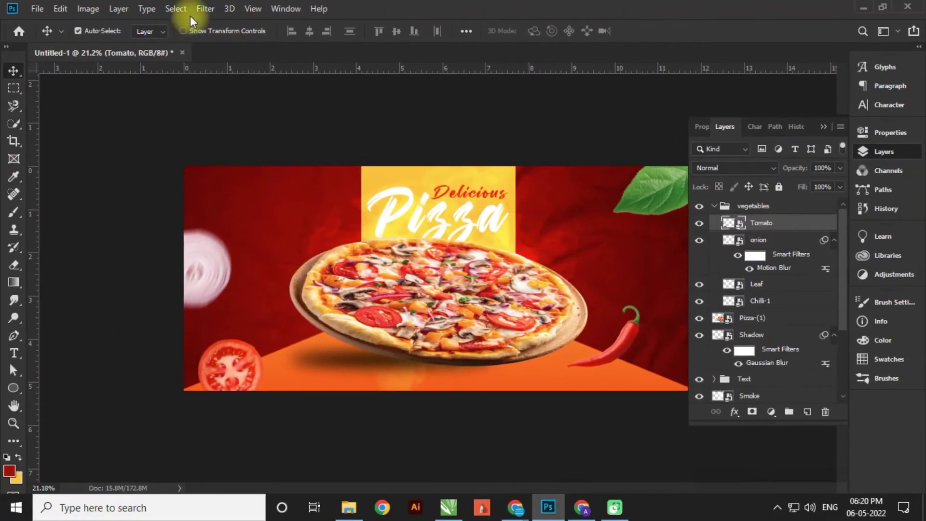
- Reapply the same 69°/57 px Motion Blur to the tomato
left_click(205, 9)
left_click(218, 19)
left_click(785, 163)
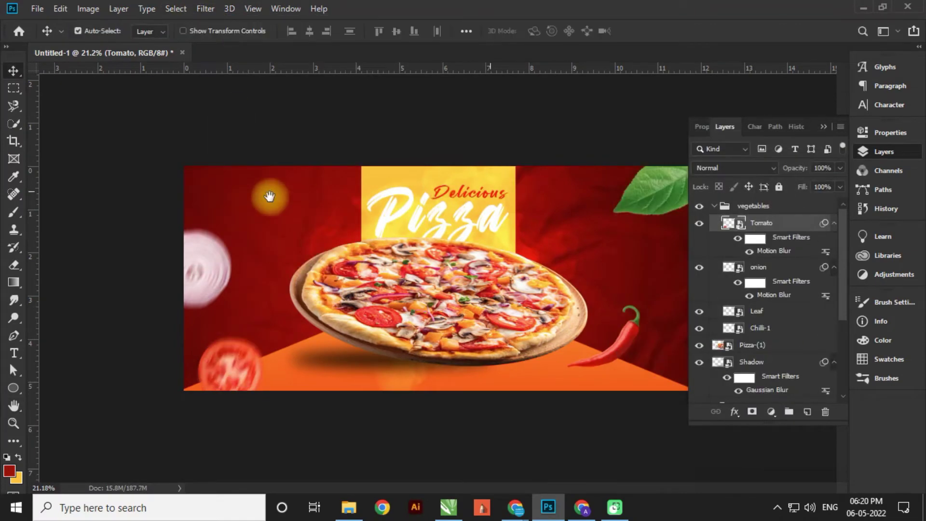
scroll(196, 209, "up", 2)
scroll(335, 217, "down", 2)
scroll(664, 215, "up", 3)
scroll(664, 215, "up", 2)
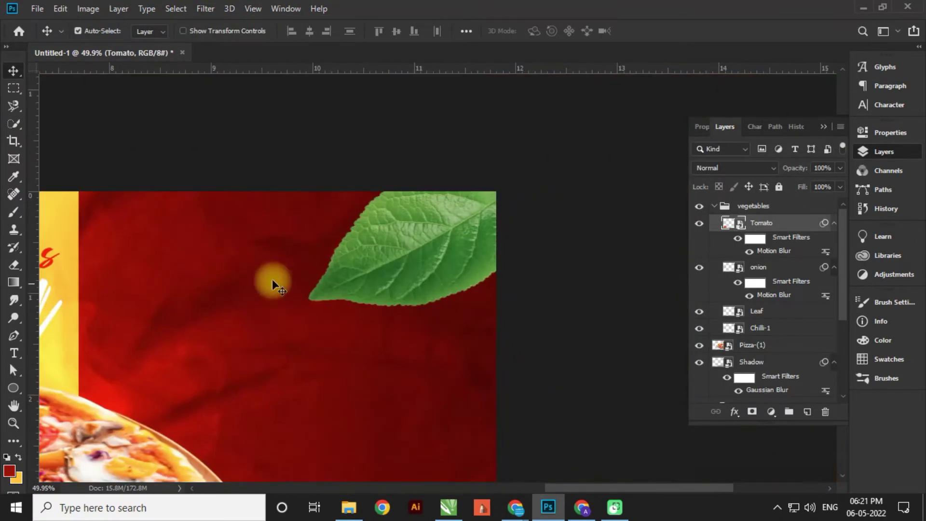
- Reapply the same Motion Blur to the leaf and the chilli
left_click(393, 257)
left_click(207, 9)
left_click(218, 20)
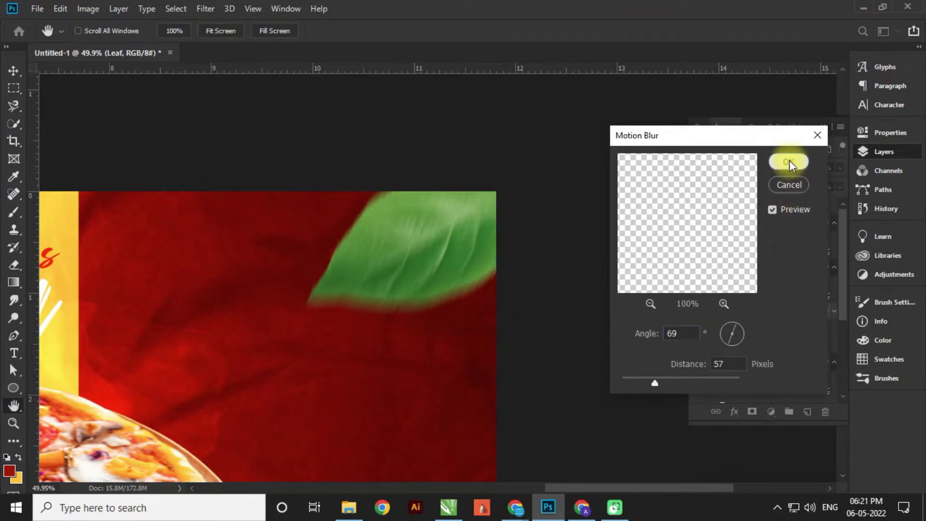
left_click(789, 162)
scroll(343, 223, "down", 3)
left_click(646, 369)
left_click(205, 8)
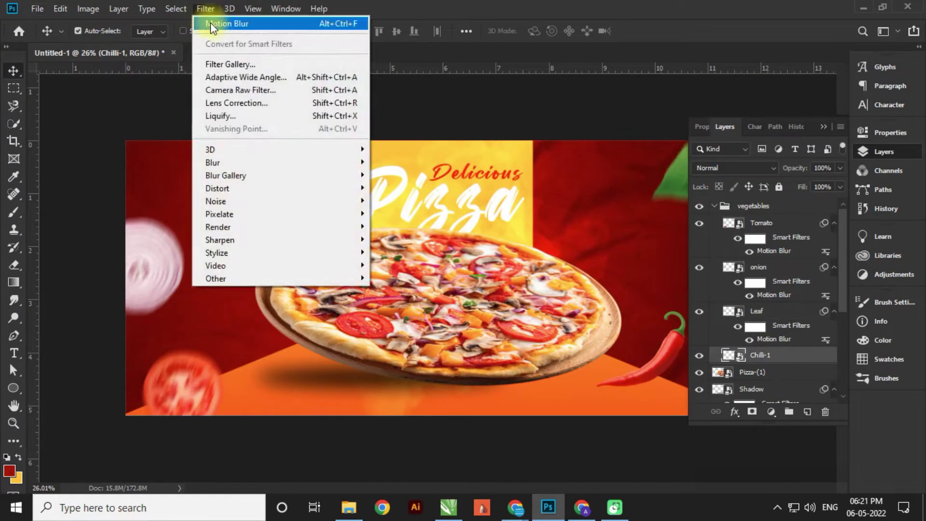
left_click(210, 22)
left_click(789, 161)
scroll(376, 250, "down", 2)
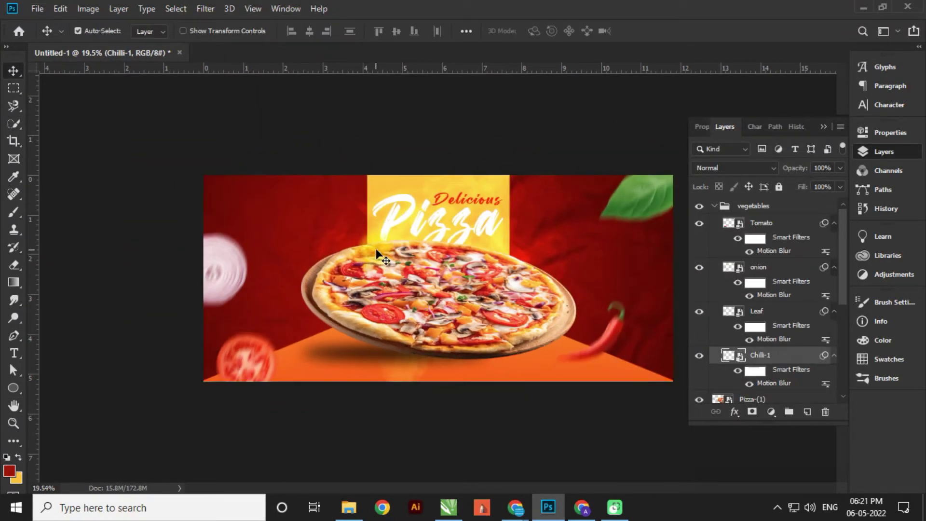
- Duplicate the tomato slice to the upper right, then nudge the onion and bottom-left tomato into place
left_click_drag(248, 364, 578, 257)
key("ctrl+t")
key("Return")
key("Return")
left_click(757, 206)
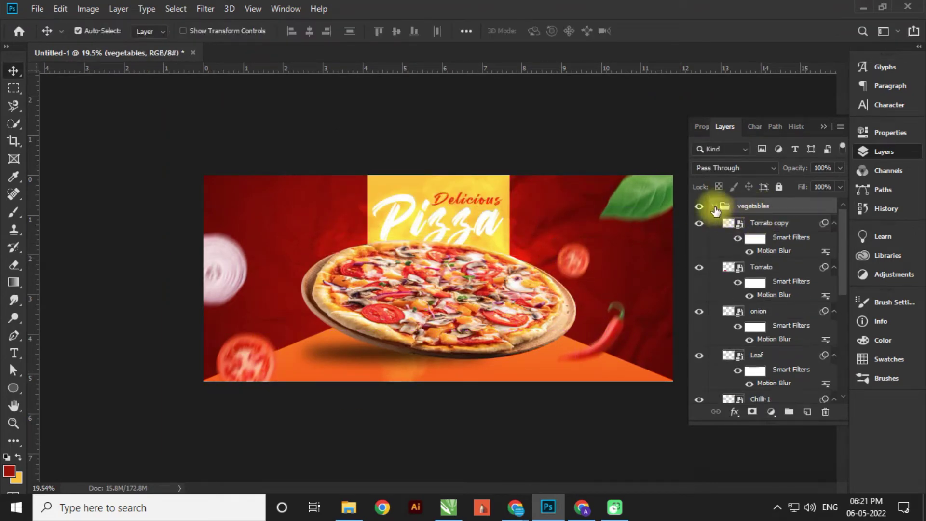
left_click(715, 206)
left_click_drag(582, 261, 568, 268)
left_click(222, 270)
left_click_drag(222, 270, 211, 279)
left_click_drag(263, 363, 273, 375)
- Duplicate the chilli to the upper left, rotating and shrinking the copy
left_click(616, 357)
left_click_drag(617, 357, 319, 227, "alt")
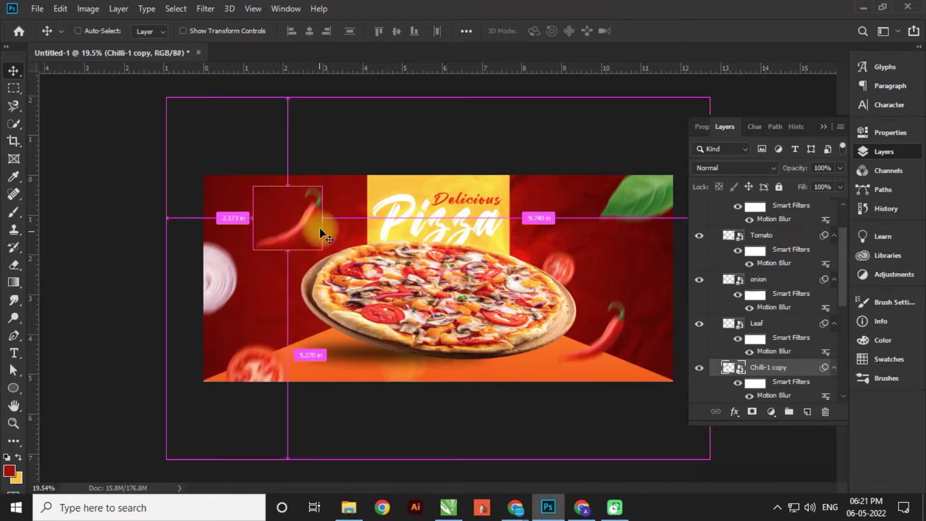
key("ctrl+t")
left_click(471, 265)
left_click_drag(346, 190, 292, 197)
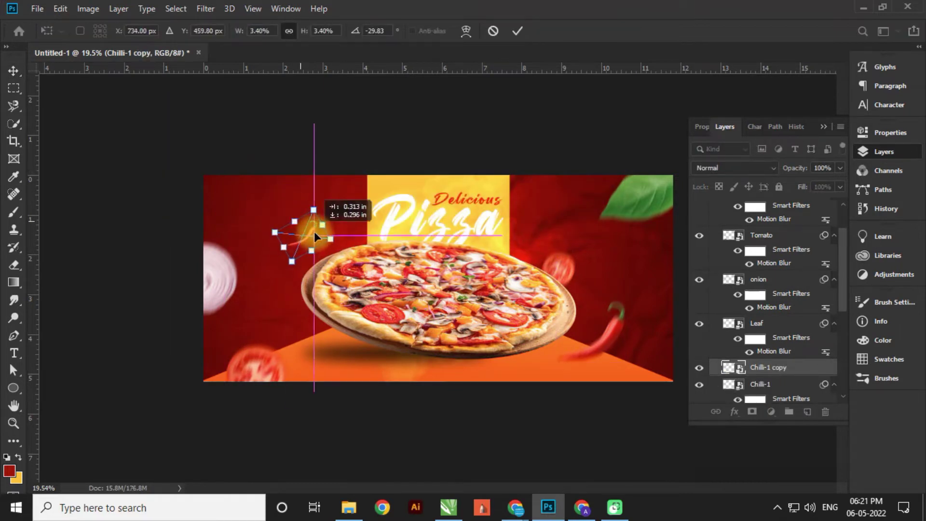
key("Return")
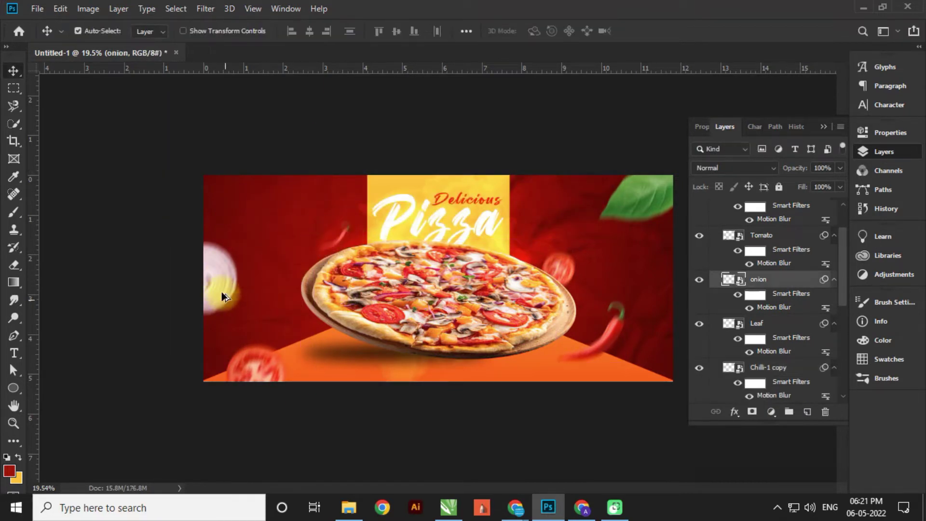
- Add copies of the onion at lower right and the tomato at lower left
left_click_drag(222, 291, 666, 375, "alt")
scroll(546, 260, "up", 1)
left_click_drag(551, 257, 299, 306, "alt")
left_click_drag(340, 241, 344, 251)
scroll(344, 251, "down", 1)
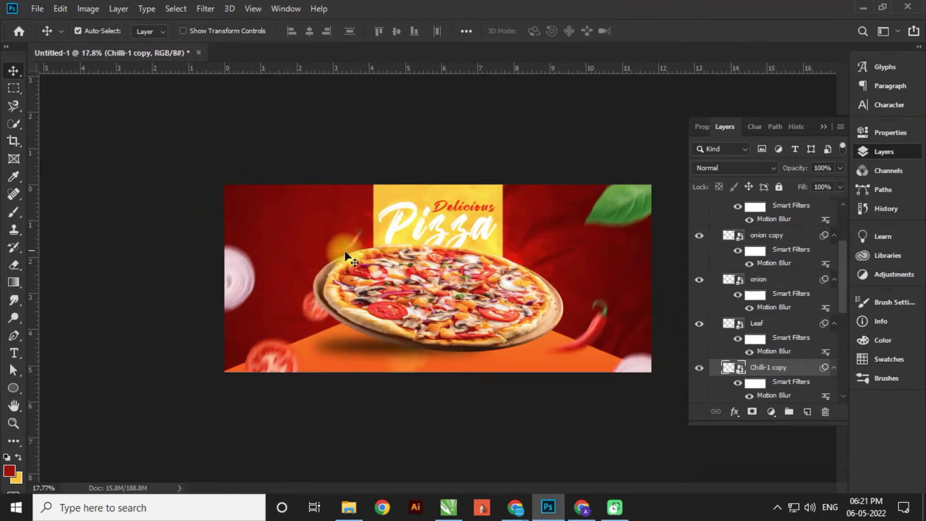
- Select the leaf and apply a free transform to it
left_click(622, 207)
key("ctrl+t")
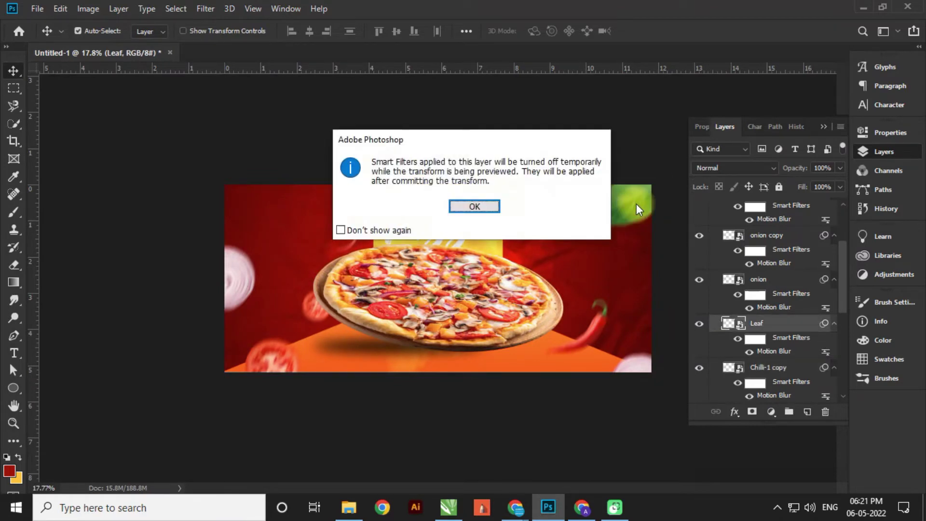
key("Return")
scroll(436, 280, "up", 2)
key("Return")
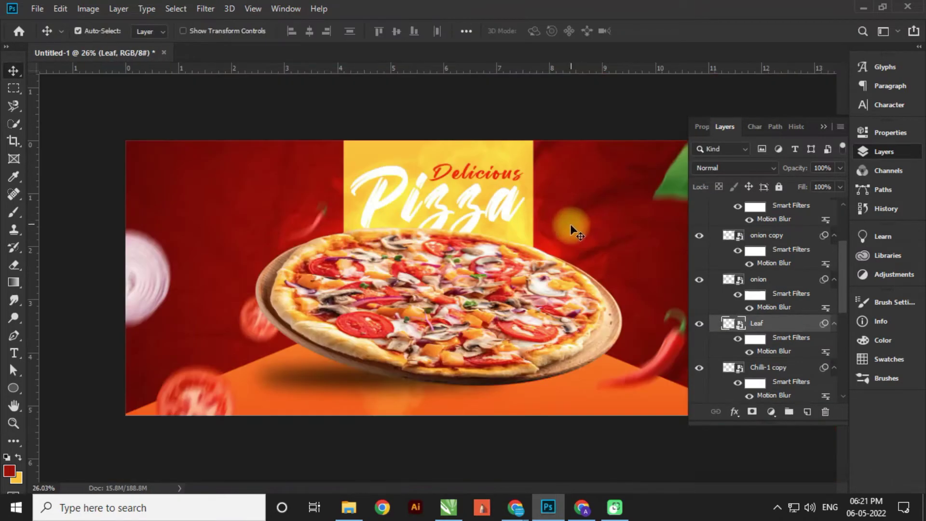
scroll(569, 217, "down", 3)
- Duplicate the leaf to the lower left, shrinking and rotating the copy
left_click_drag(591, 218, 288, 317, "alt")
scroll(288, 317, "up", 8)
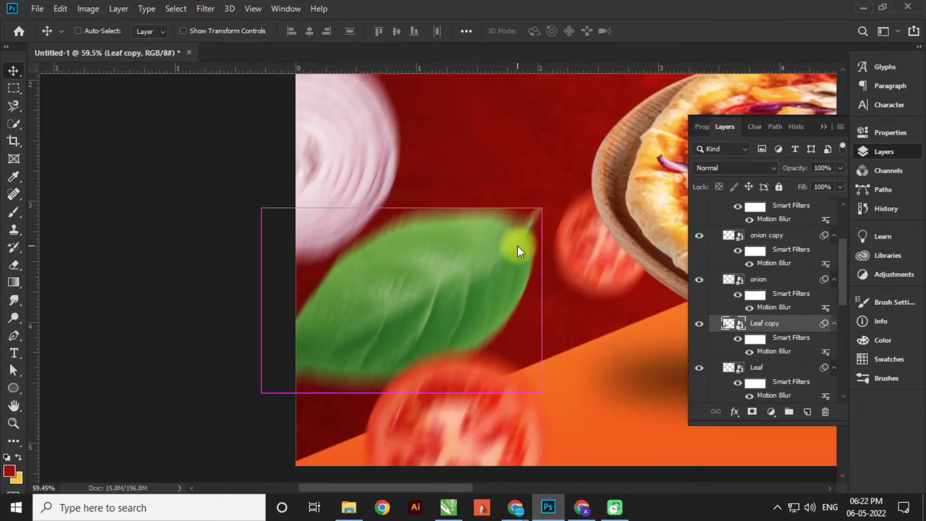
key("ctrl+t")
left_click(497, 208)
left_click_drag(534, 196, 486, 145, "alt")
scroll(463, 275, "down", 2)
key("Return")
scroll(288, 249, "down", 3)
- Reposition the tomato copy, leaf copy and onion slices, then select the Pizza-(1) layer
left_click(285, 305)
left_click_drag(255, 259, 256, 249)
left_click_drag(292, 317, 561, 286)
left_click_drag(266, 271, 268, 298)
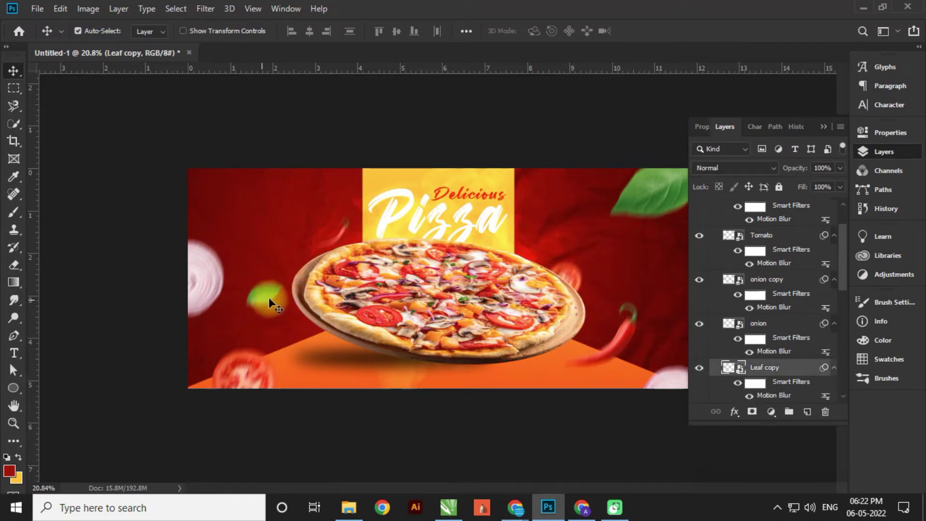
scroll(633, 362, "down", 1)
left_click_drag(633, 362, 633, 351)
left_click_drag(238, 275, 238, 286)
scroll(609, 265, "up", 5)
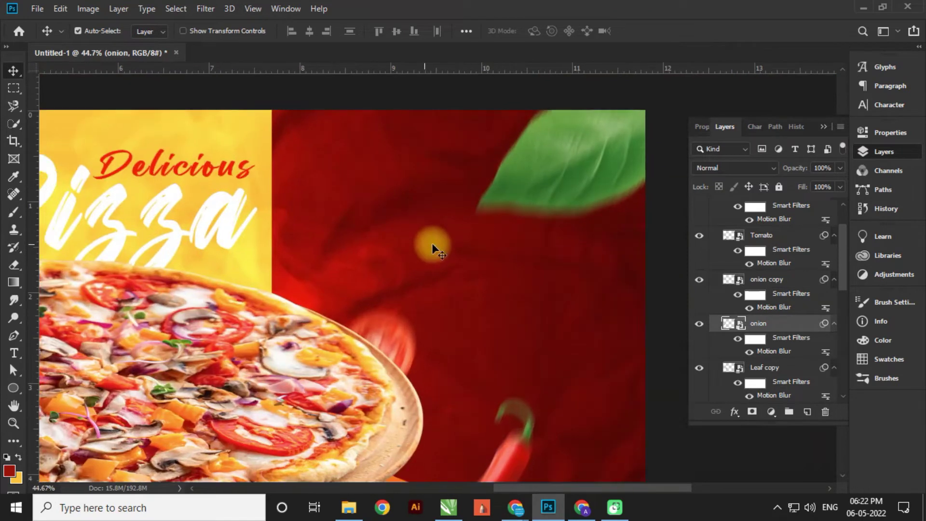
scroll(764, 239, "up", 1)
left_click(521, 322)
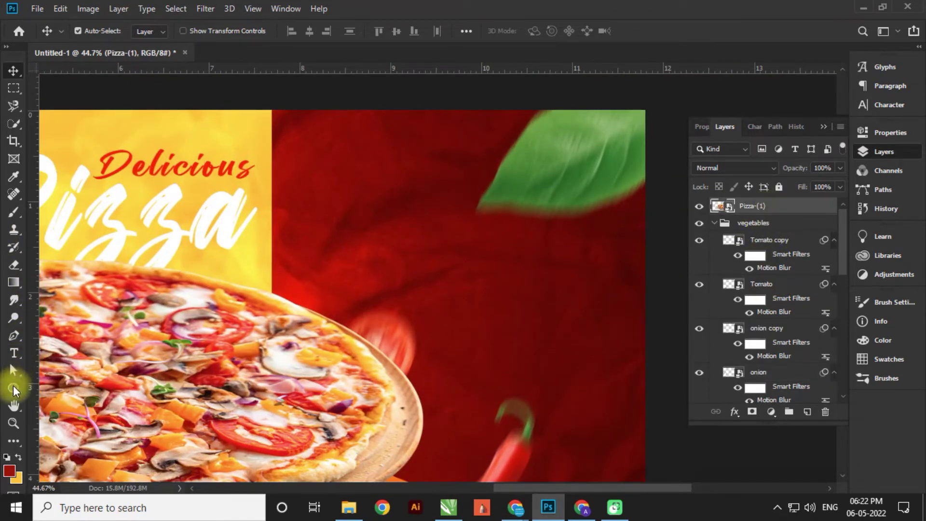
left_click_drag(13, 386, 67, 415)
- Draw a circle right of the yellow panel with a gradient fill starting at orange ff6000
left_click_drag(341, 248, 412, 309)
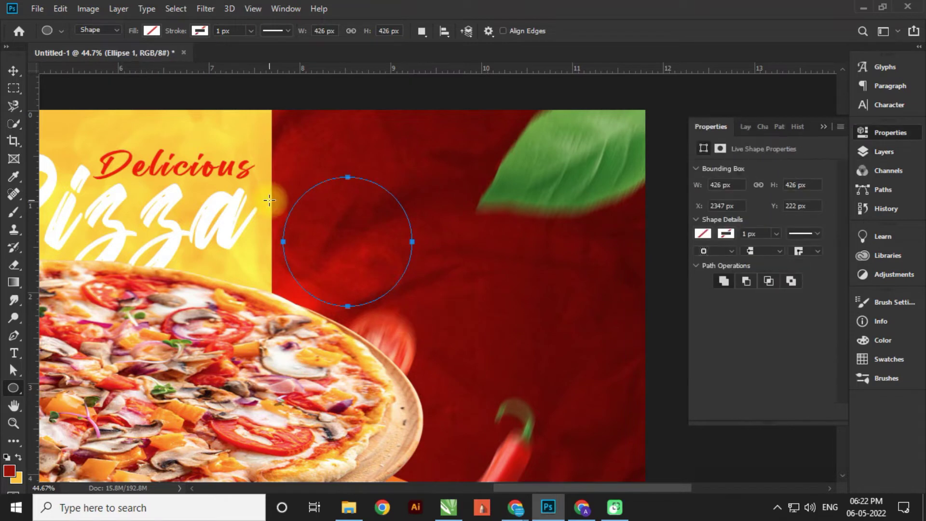
left_click(151, 32)
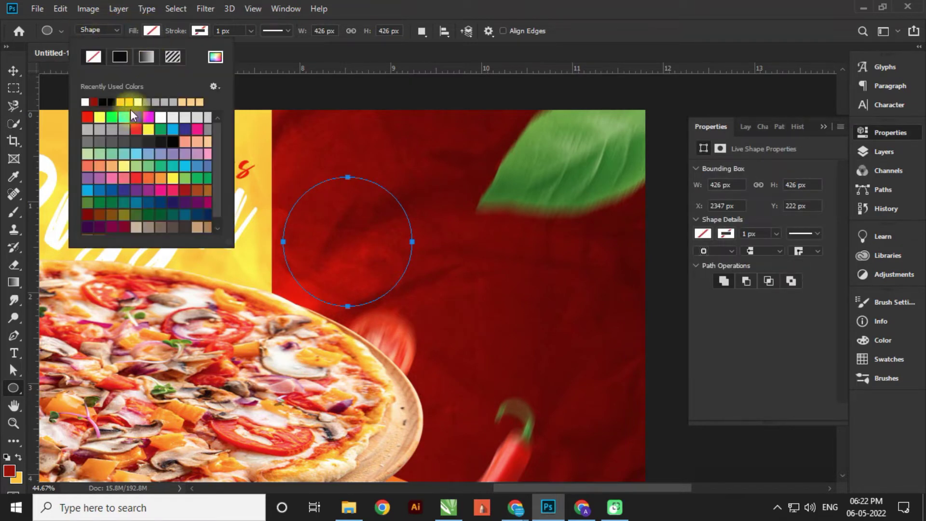
left_click(145, 56)
double_click(85, 197)
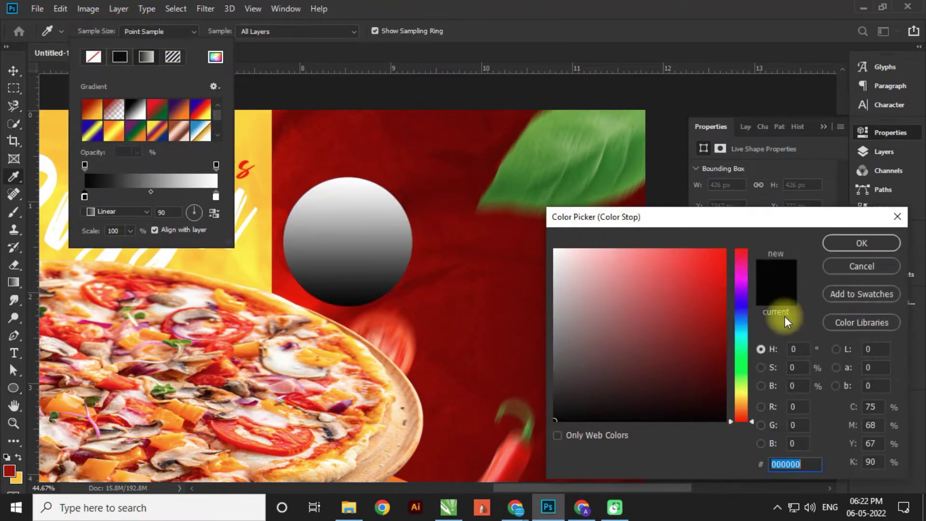
left_click(750, 411)
left_click_drag(720, 381, 726, 249)
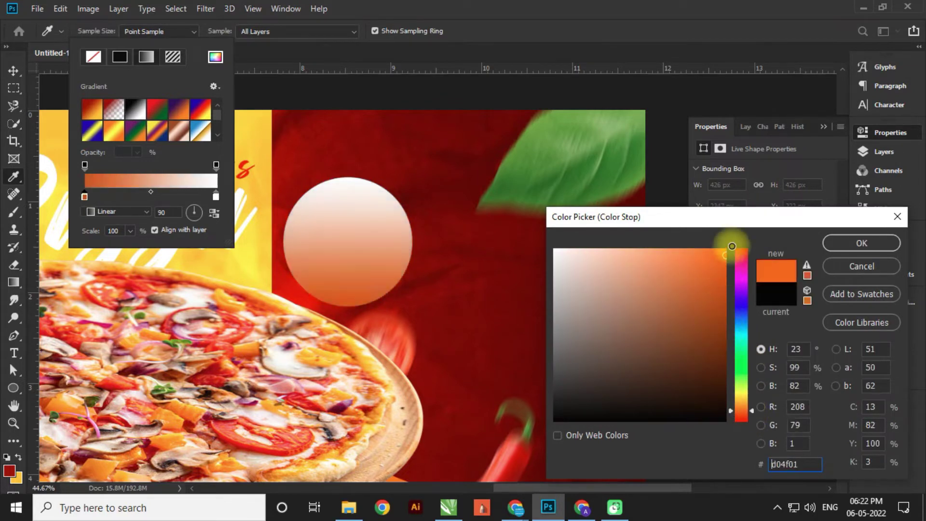
key("Return")
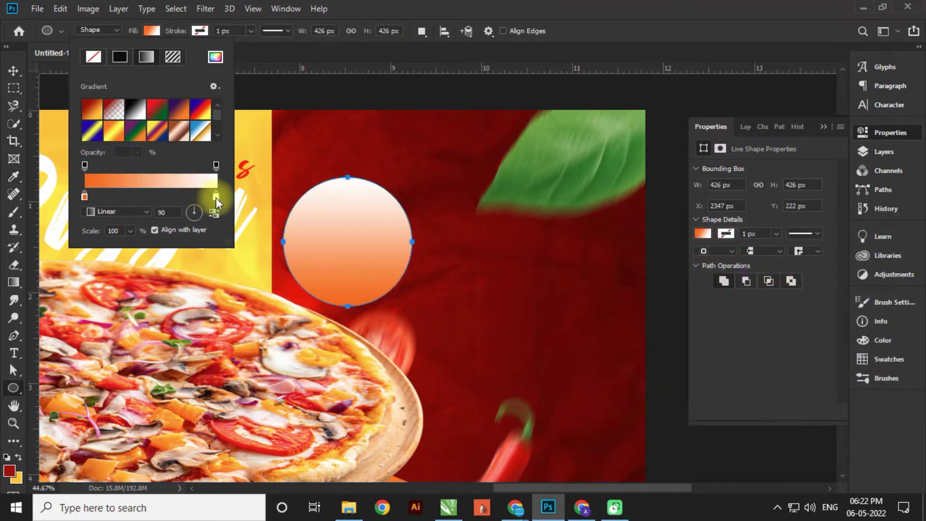
- Set the right gradient stop to ffae00 and make it radial, reversed, at 188% scale
left_click(215, 198)
double_click(215, 196)
left_click_drag(755, 427, 748, 401)
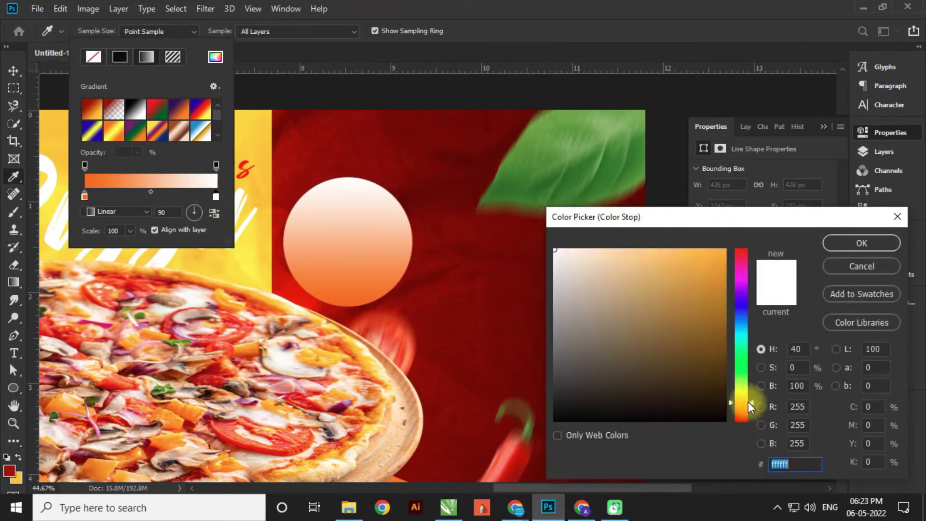
left_click_drag(690, 294, 745, 219)
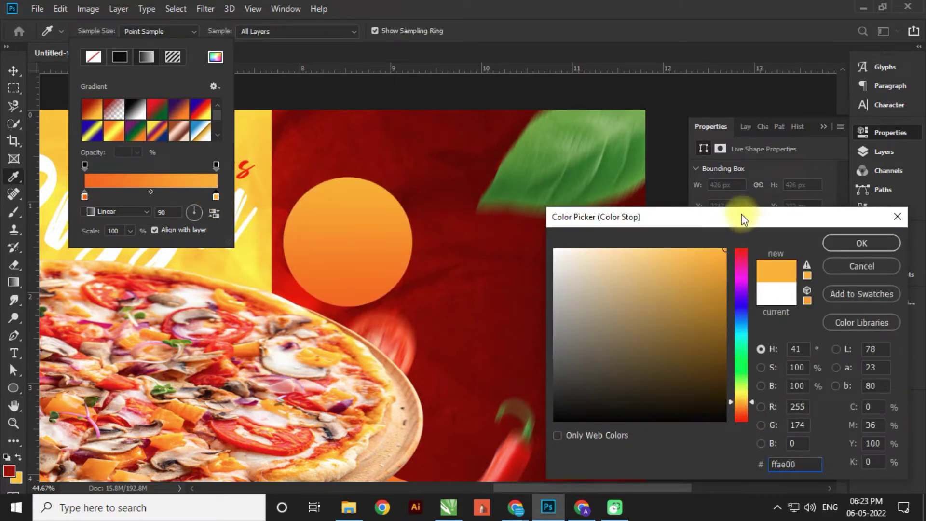
left_click(862, 243)
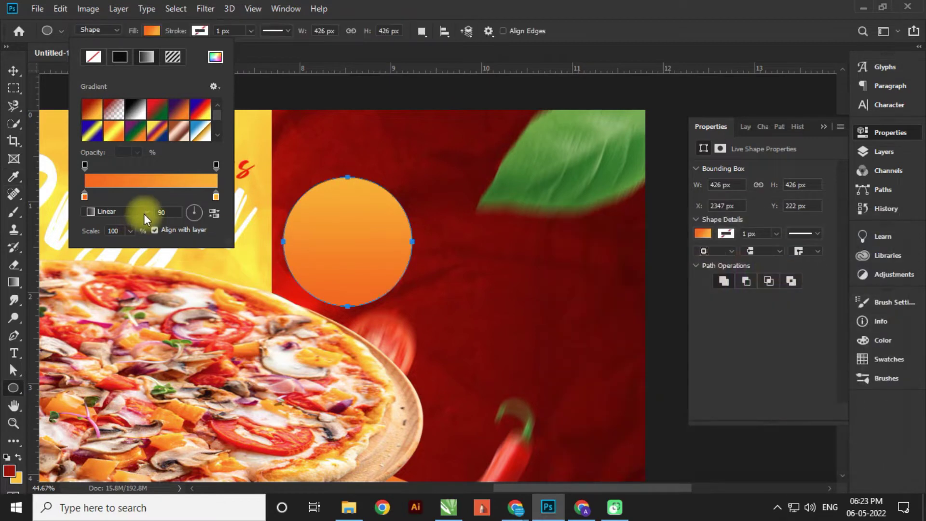
left_click(123, 213)
left_click(113, 233)
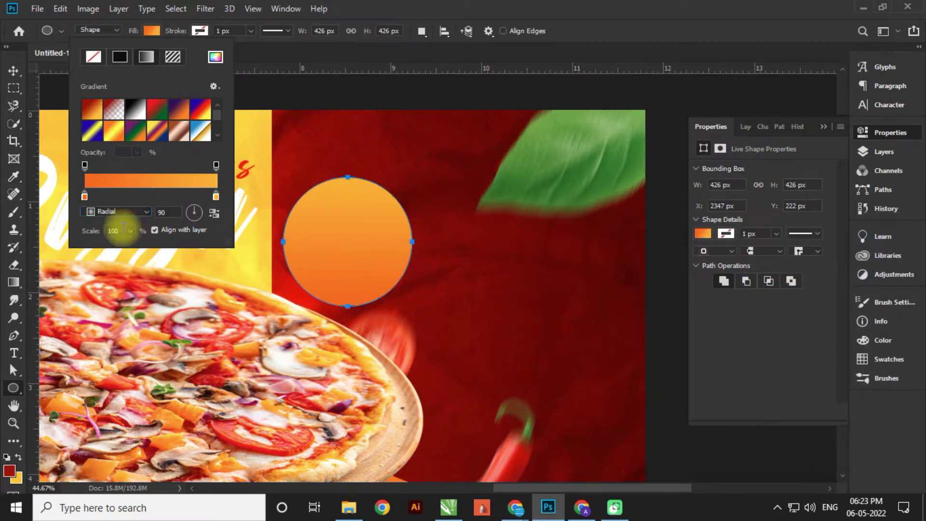
left_click(213, 216)
left_click_drag(130, 231, 137, 247)
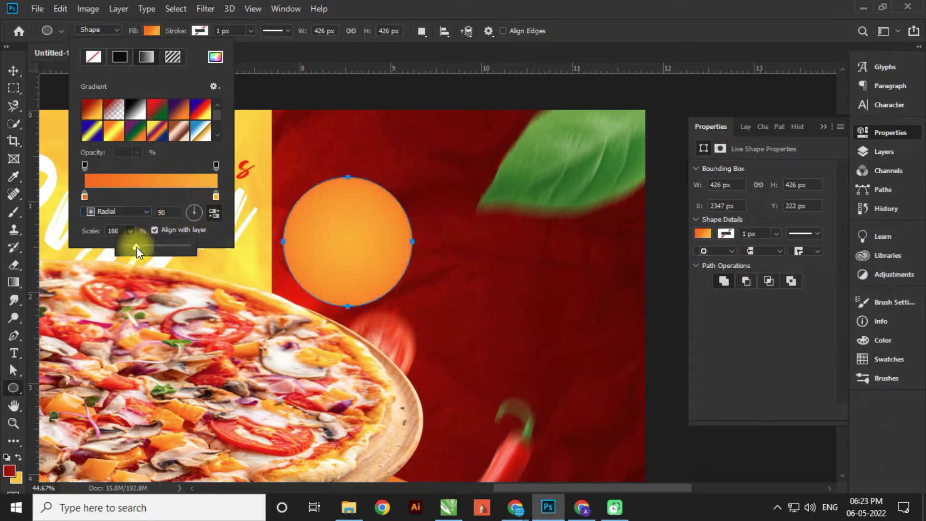
- Move the orange circle down and to the right
left_click(14, 71)
left_click_drag(324, 250, 377, 314)
scroll(565, 253, "down", 3)
scroll(597, 233, "up", 5)
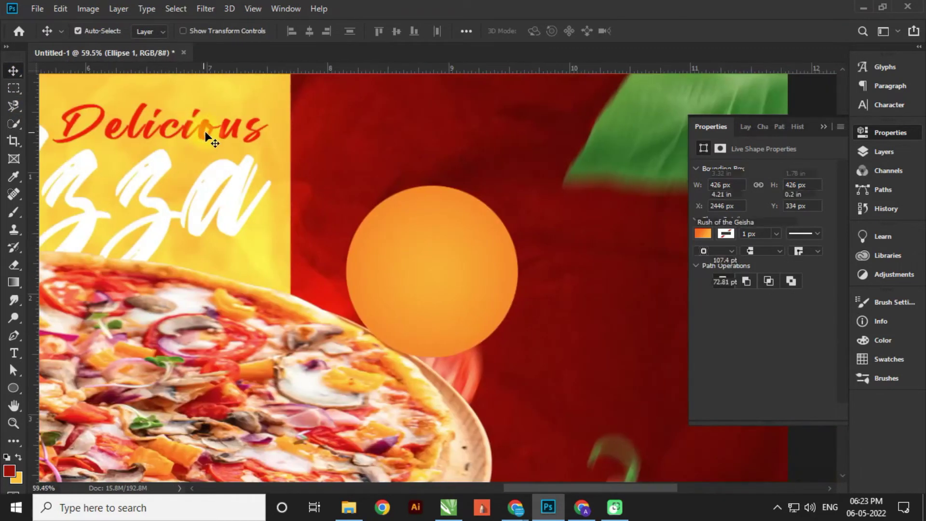
left_click(208, 138)
left_click(745, 126)
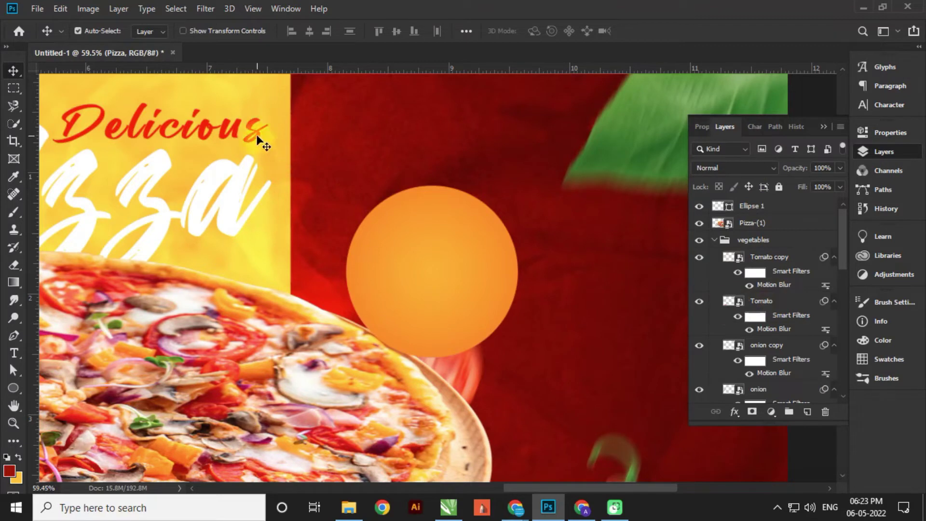
- Duplicate the Delicious text layer and move the white Pizza title down and right
scroll(772, 377, "down", 2)
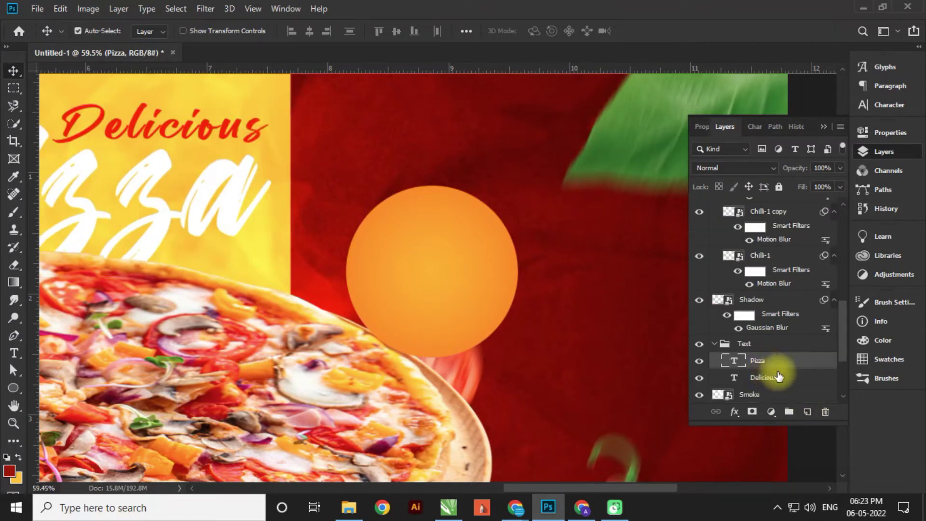
left_click(775, 378)
key("ctrl+j")
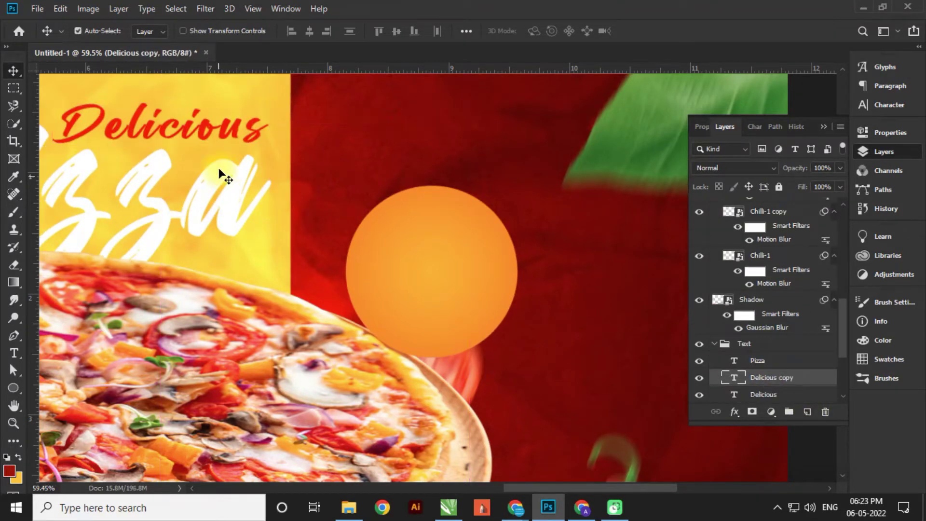
left_click_drag(221, 176, 366, 232)
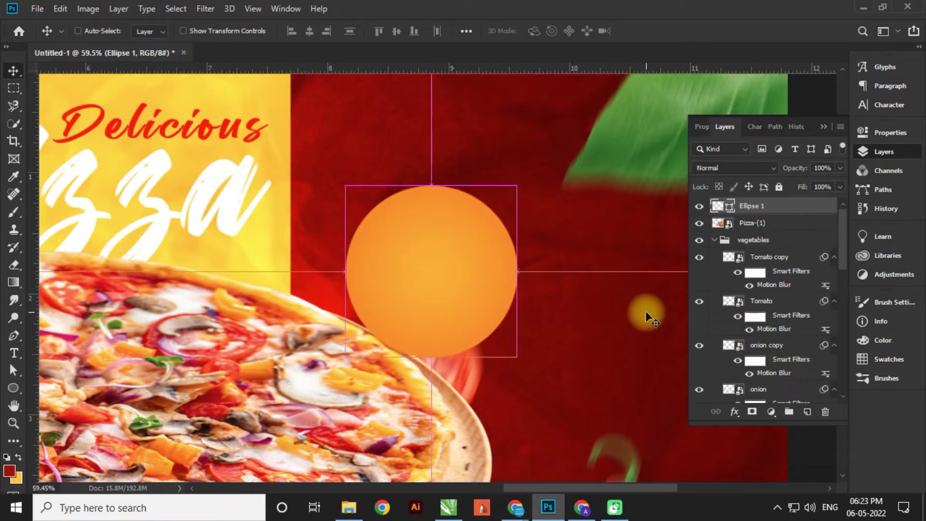
- Nudge the orange circle up and left and select the Delicious text layer
key("shift+Left")
key("shift+Left")
key("shift+Left")
key("shift+Left")
key("shift+Left")
key("shift+Left")
key("shift+Left")
key("shift+Left")
key("shift+Up")
key("shift+Up")
key("shift+Up")
key("shift+Up")
key("shift+Up")
key("shift+Up")
key("shift+Up")
key("shift+Up")
key("shift+Up")
scroll(784, 342, "down", 10)
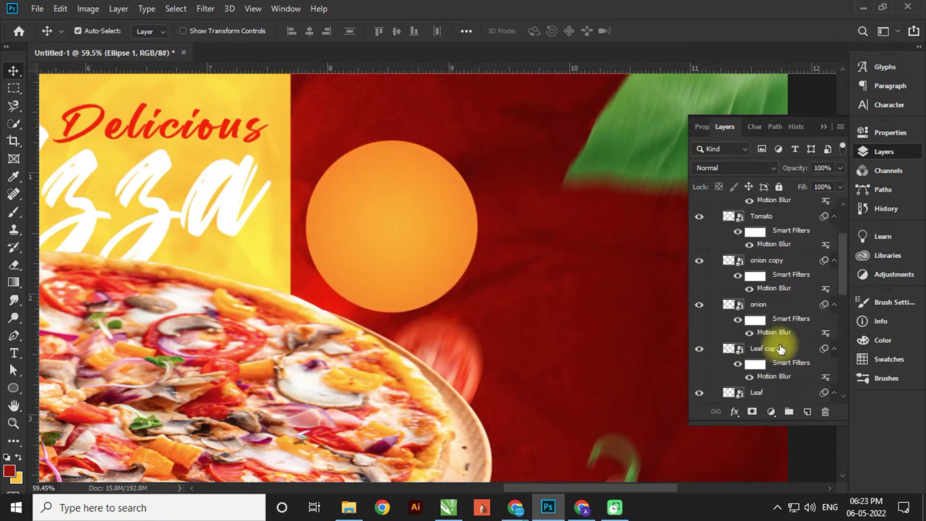
scroll(783, 352, "down", 4)
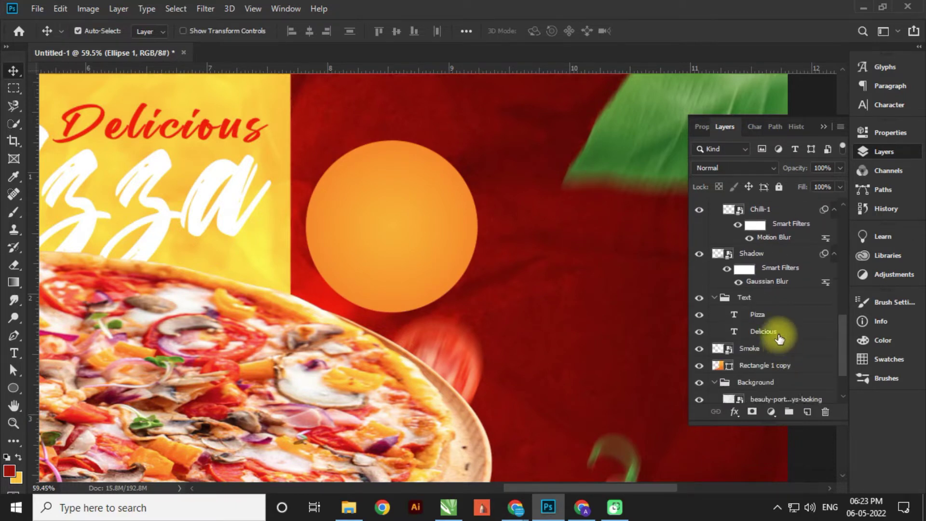
left_click(779, 333)
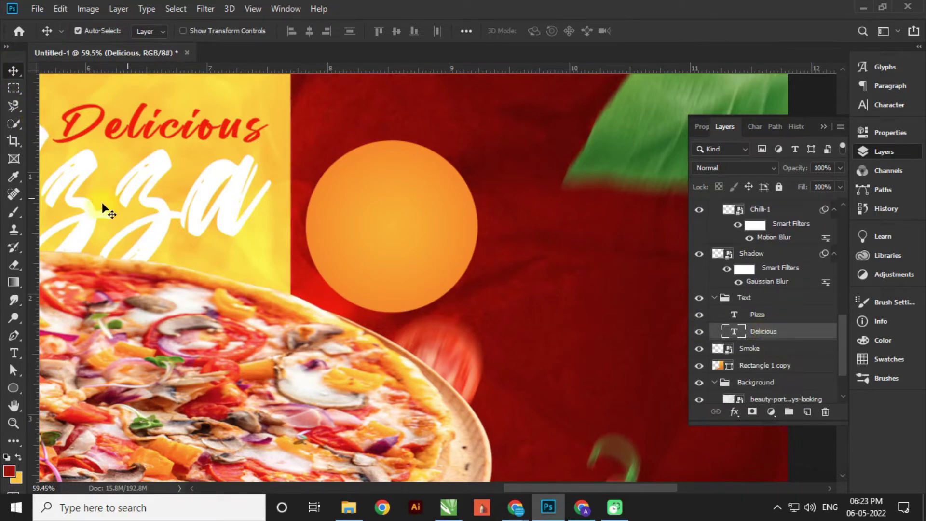
left_click(14, 353)
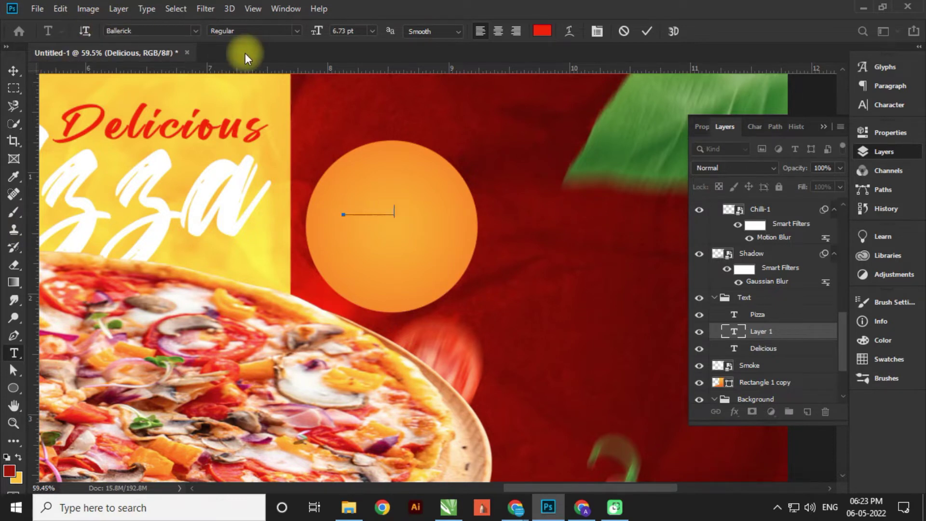
- Commit the Special Offer text, move its layer above the circle and enlarge it
left_click(755, 332)
key("v")
left_click_drag(755, 338, 719, 203)
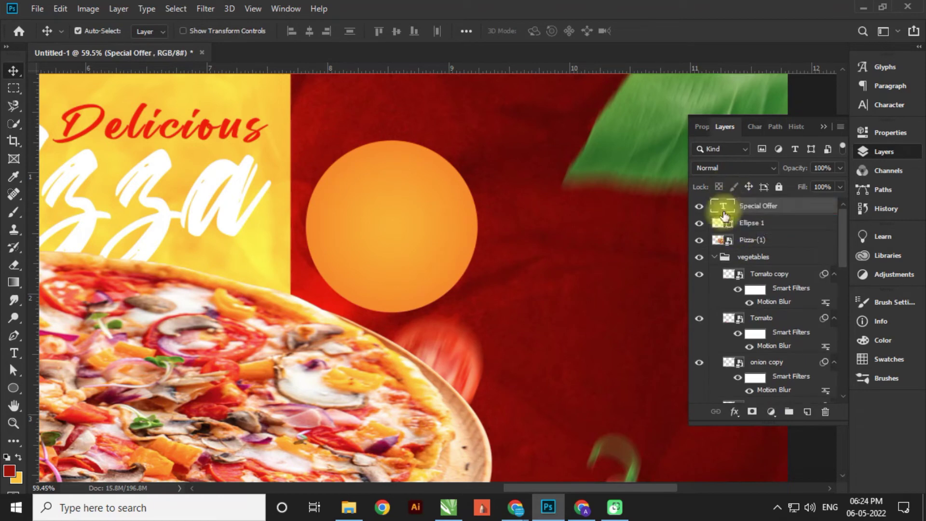
scroll(394, 210, "up", 2)
left_click_drag(395, 210, 485, 268)
key("ctrl+t")
key("Return")
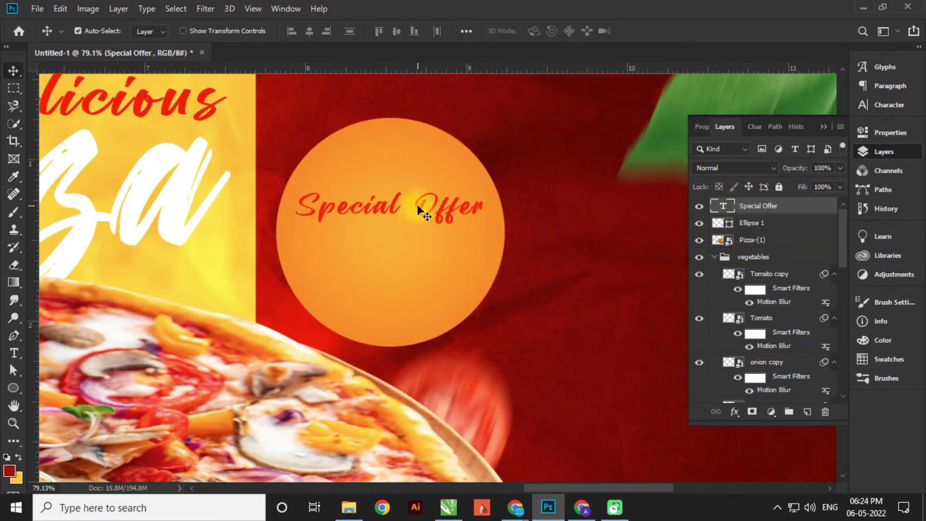
- Break Special Offer onto two centre-aligned lines
key("t")
left_click(419, 204)
key("Return")
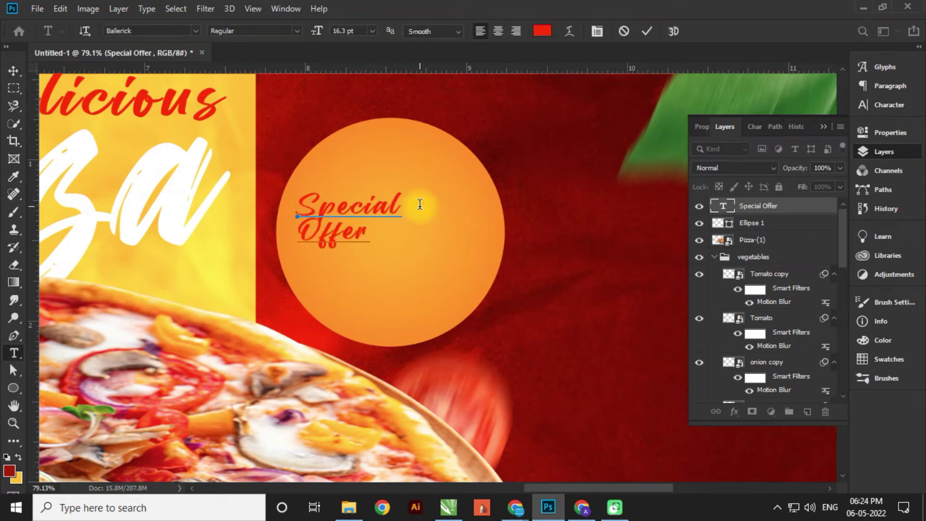
key("ctrl+a")
left_click(498, 31)
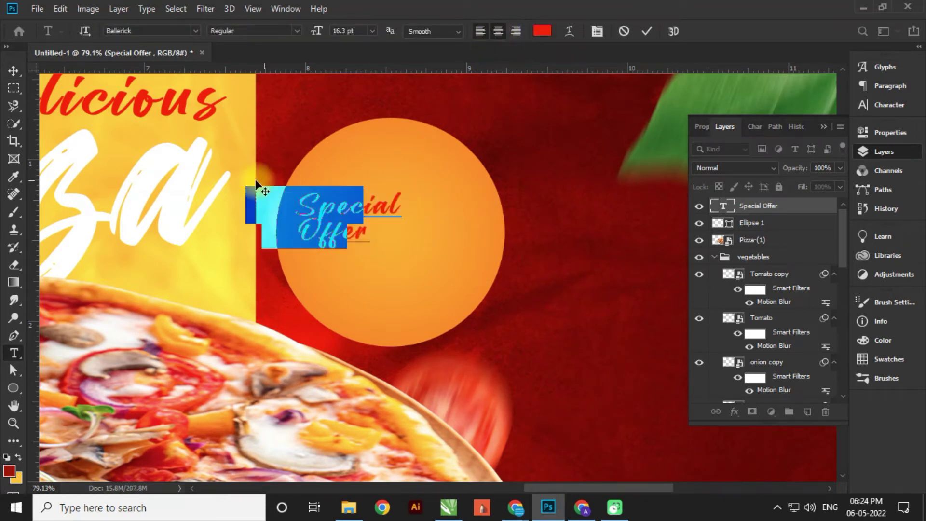
left_click(14, 70)
- Scale Special Offer up to about 154.5% and place it in the circle's upper half
left_click_drag(308, 212, 401, 212)
key("ctrl+t")
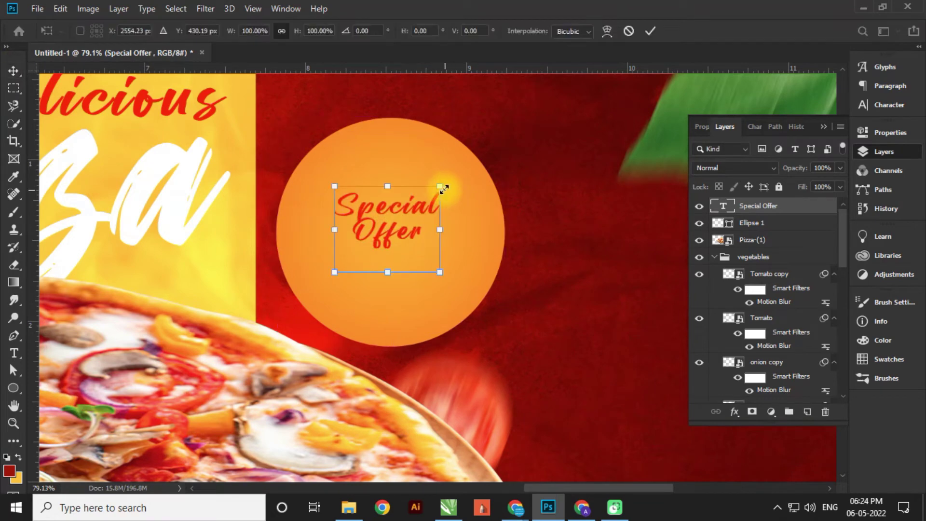
left_click_drag(445, 183, 471, 161)
key("Return")
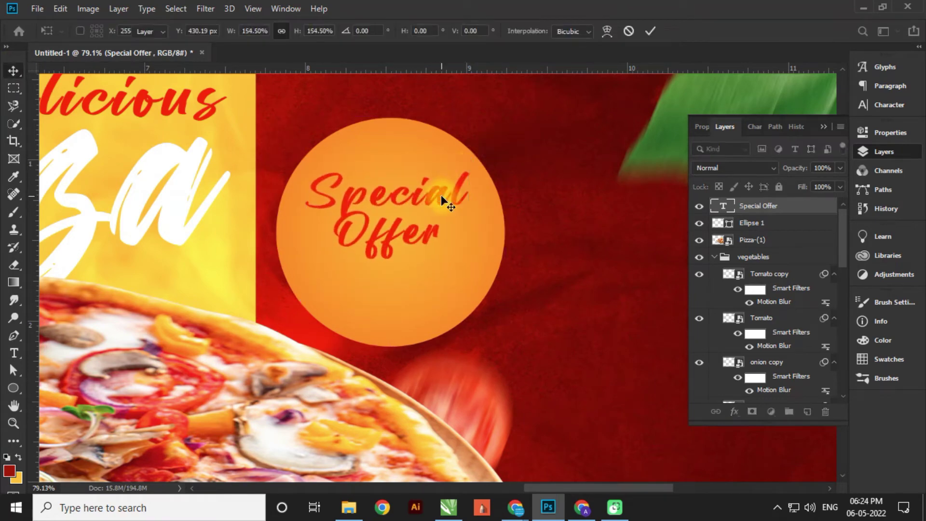
left_click_drag(442, 198, 442, 276)
- Switch the duplicated Special Offer text to Poppins Bold
double_click(442, 277)
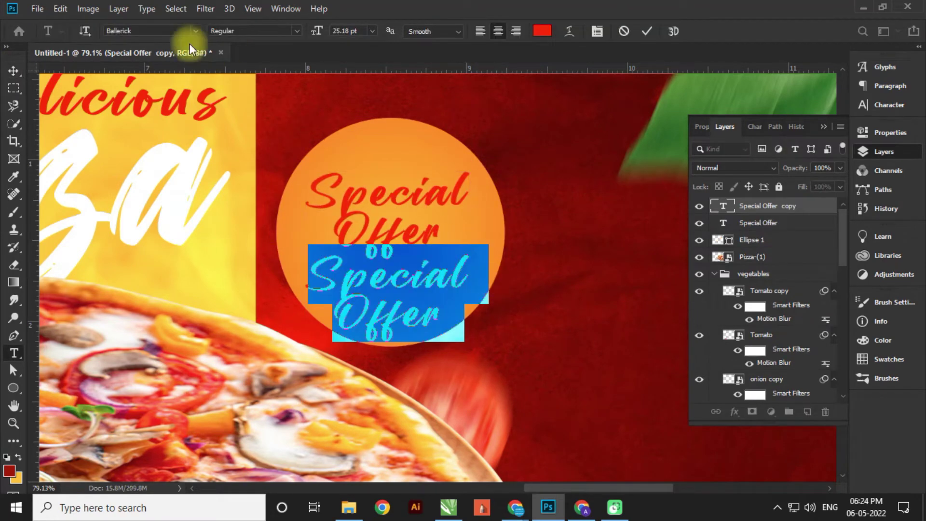
left_click(194, 31)
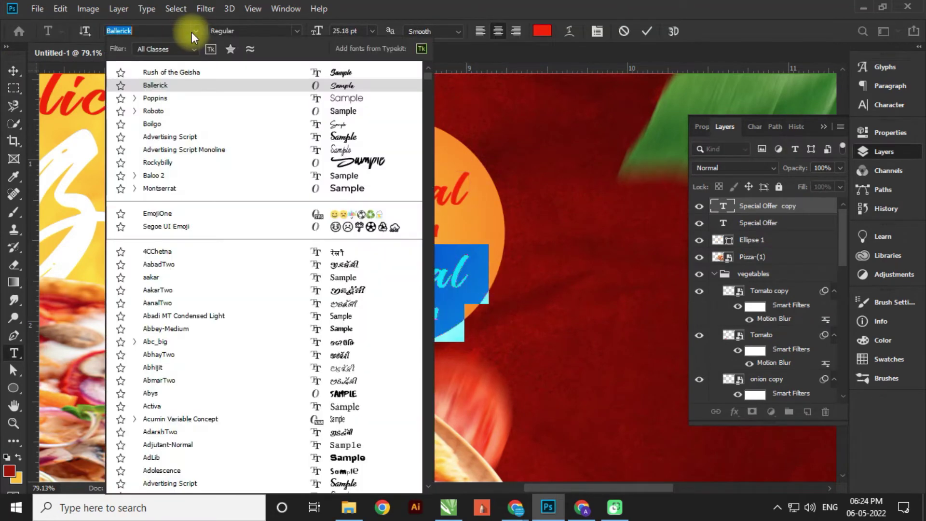
left_click(158, 100)
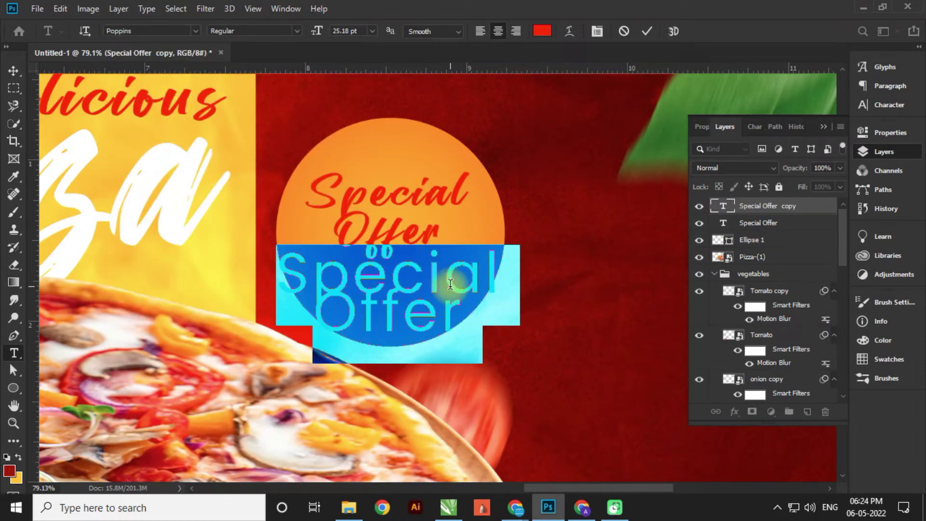
type("87.9")
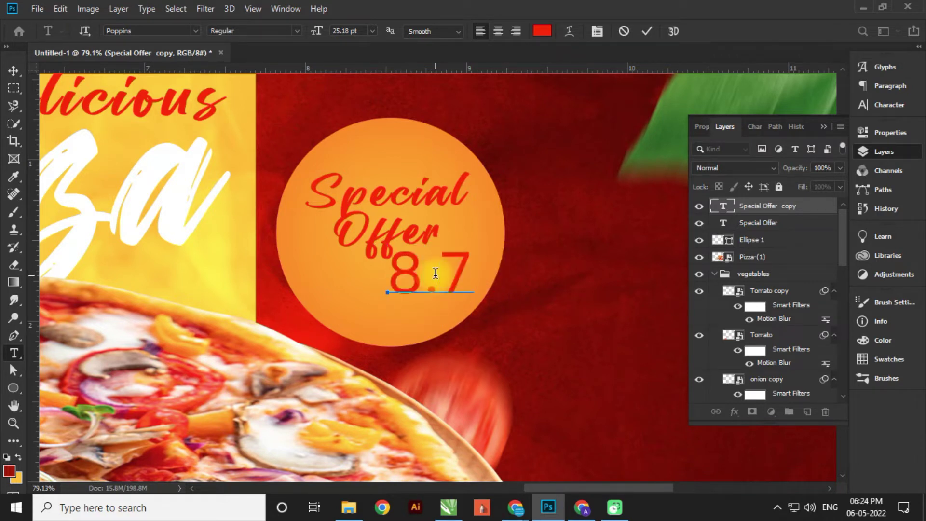
key("ctrl+a")
left_click(295, 32)
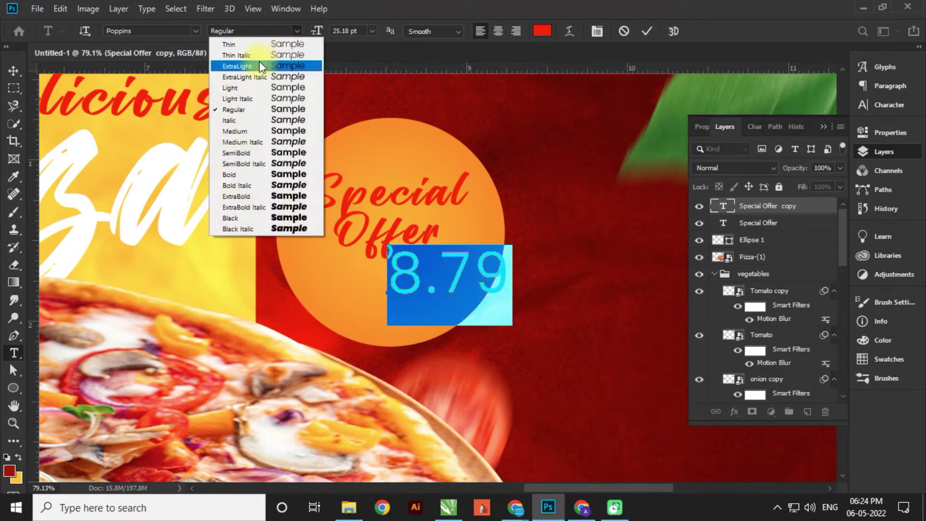
left_click(296, 30)
key("BackSpace")
left_click(296, 31)
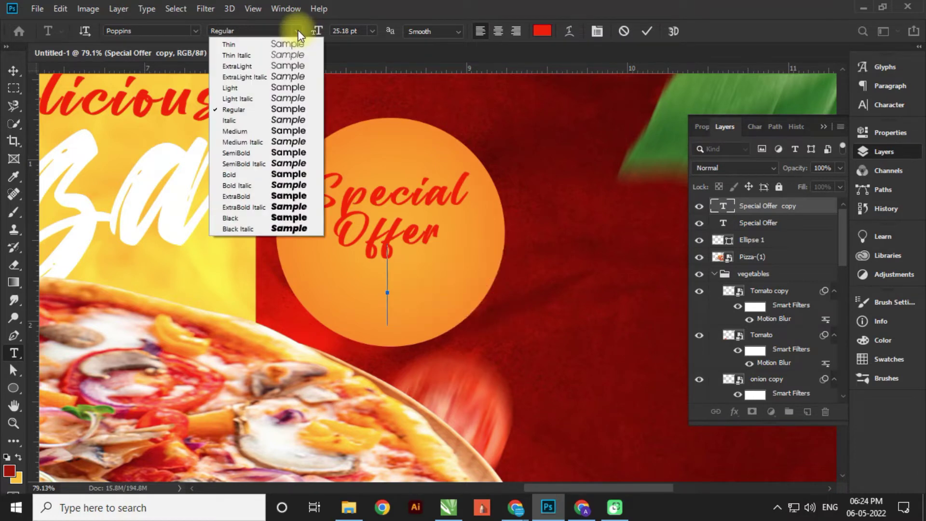
left_click(250, 176)
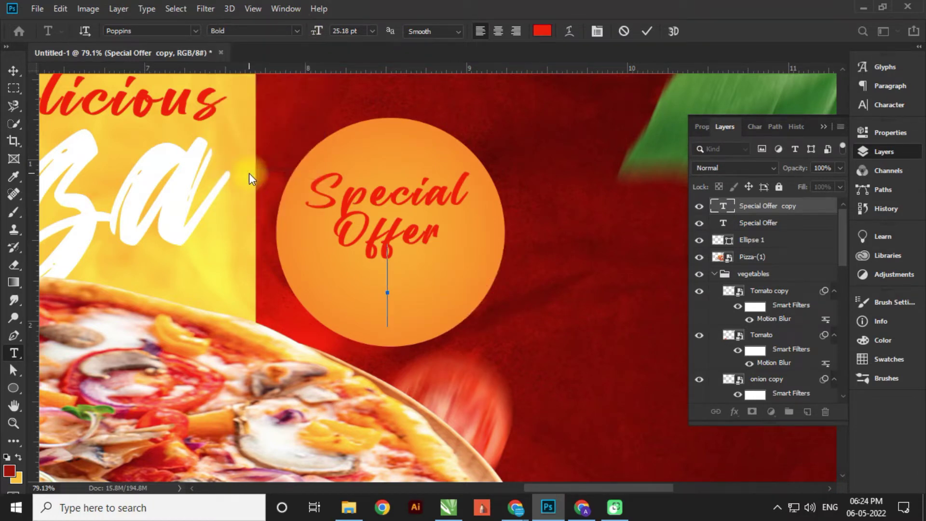
- Retype the text as $8.79 and move the price left inside the circle
type("8.79")
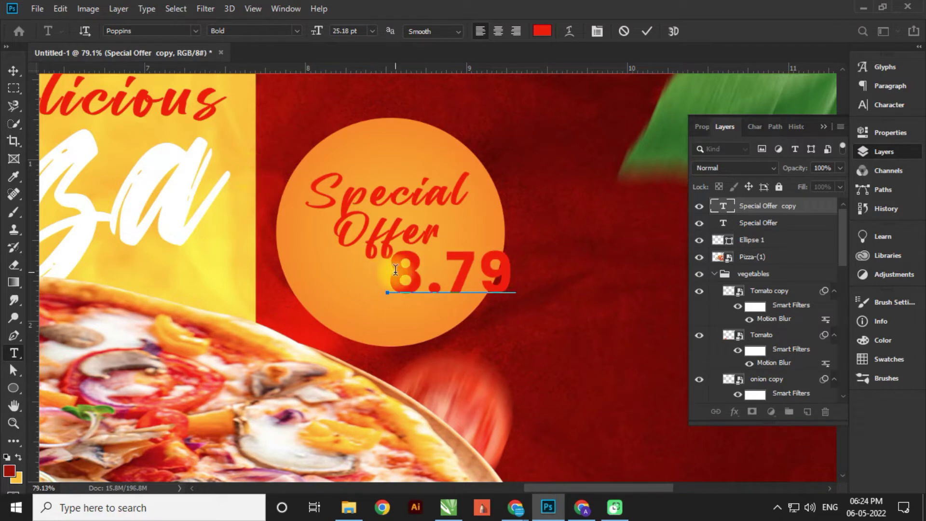
left_click(392, 270)
type("$")
left_click(13, 70)
left_click_drag(415, 291, 345, 260)
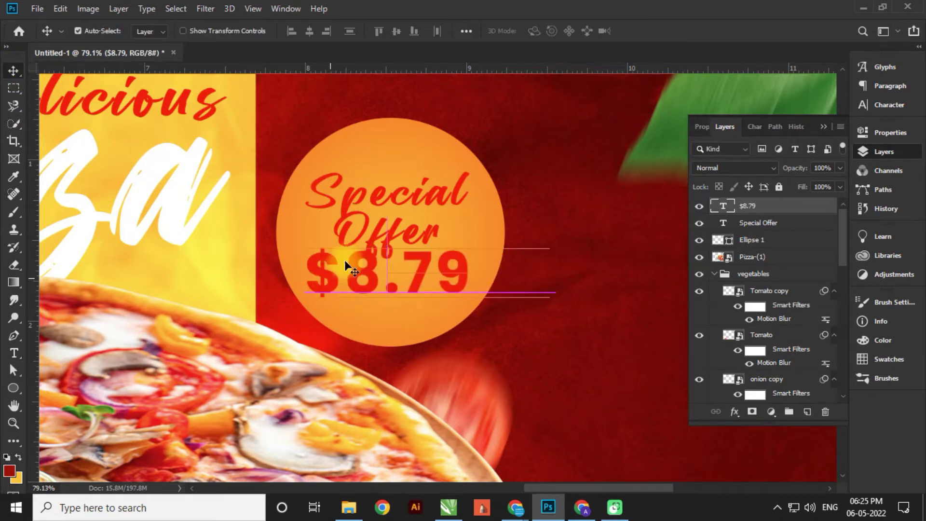
- Nudge Special Offer higher and $8.79 lower, and make the $8.79 text white
left_click_drag(377, 227, 378, 212)
left_click_drag(371, 270, 371, 275)
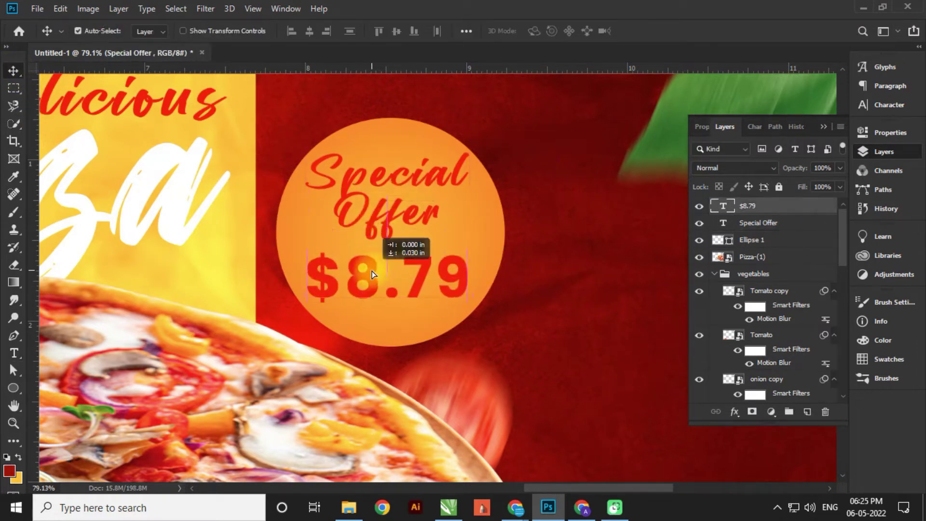
double_click(372, 270)
left_click(543, 31)
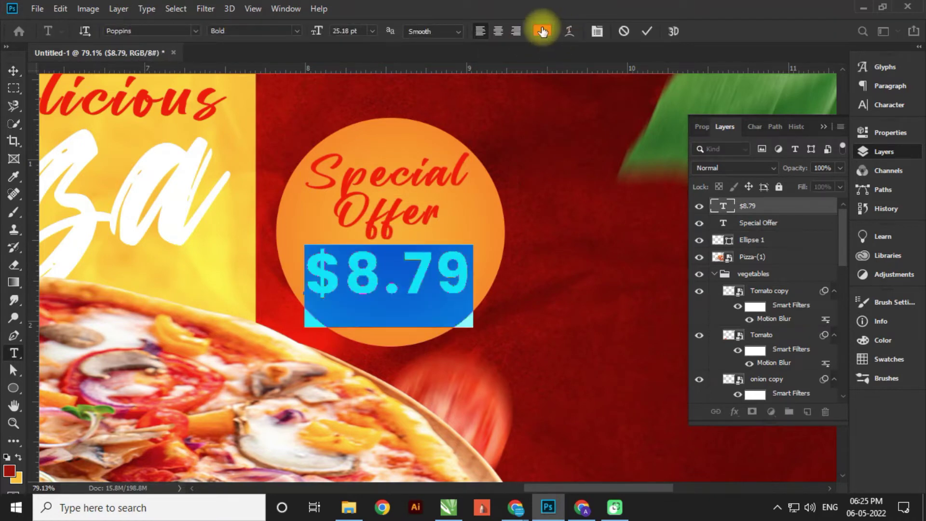
left_click(554, 238)
left_click(842, 244)
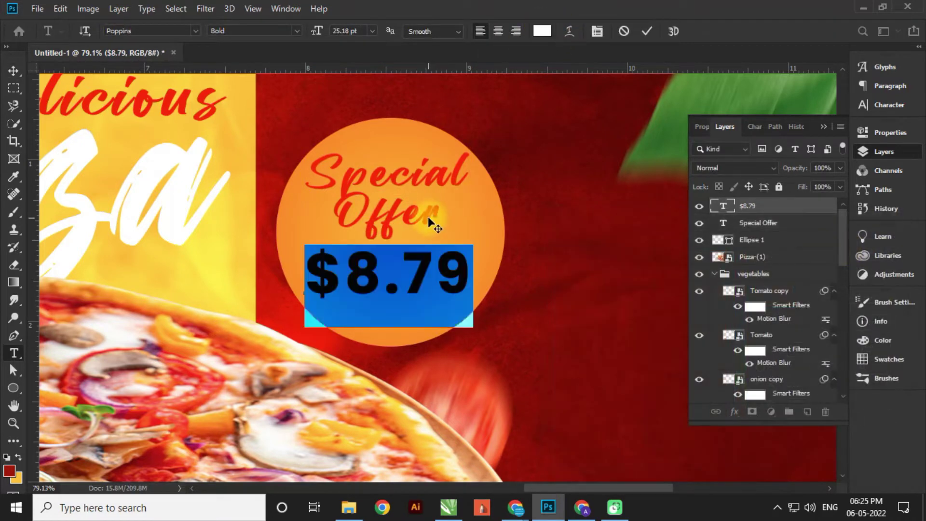
left_click(729, 202)
- Make the Special Offer text white
left_click(752, 222)
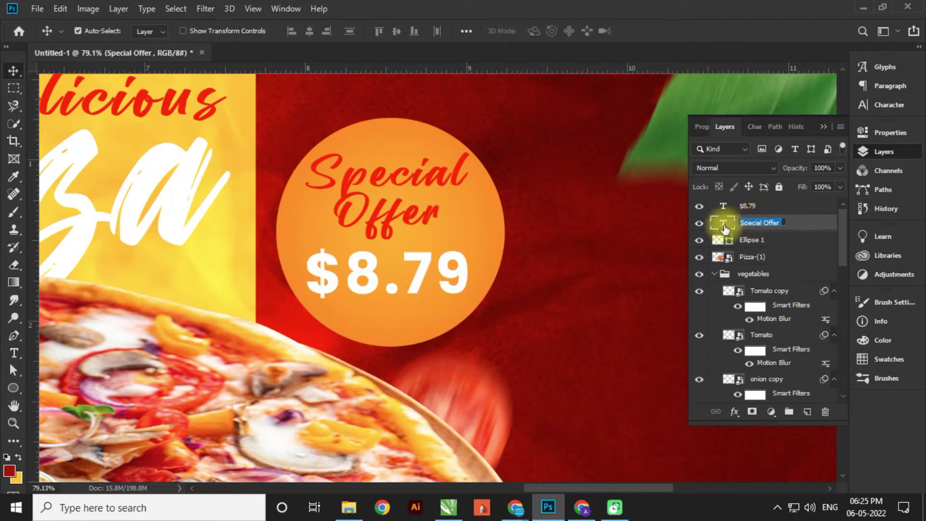
double_click(723, 223)
left_click(543, 32)
left_click(548, 235)
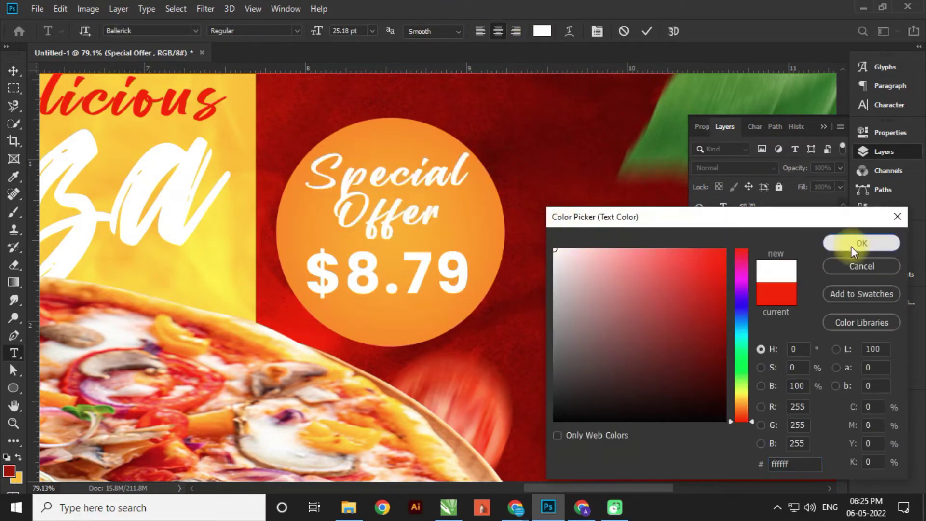
left_click(851, 245)
- Scale both offer texts down to about 85% and centre them within the orange circle
left_click(774, 206, "ctrl")
key("ctrl+t")
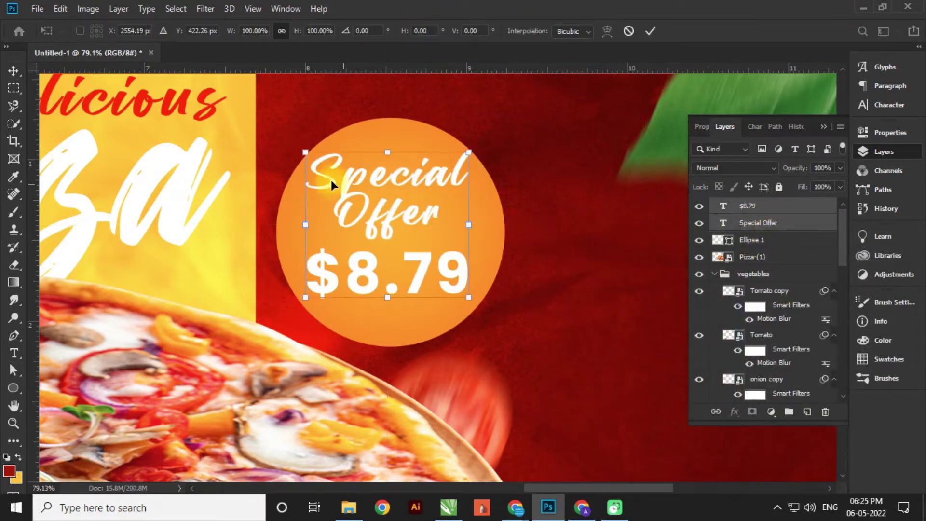
left_click_drag(309, 154, 334, 175)
left_click_drag(403, 239, 394, 235)
key("Return")
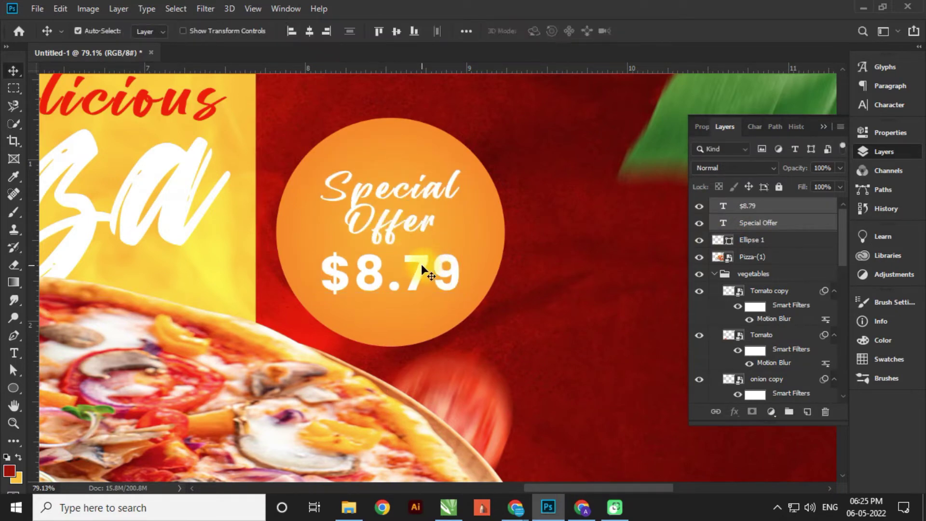
left_click_drag(422, 264, 374, 289)
left_click(769, 207)
scroll(383, 294, "up", 5)
left_click_drag(392, 194, 396, 196)
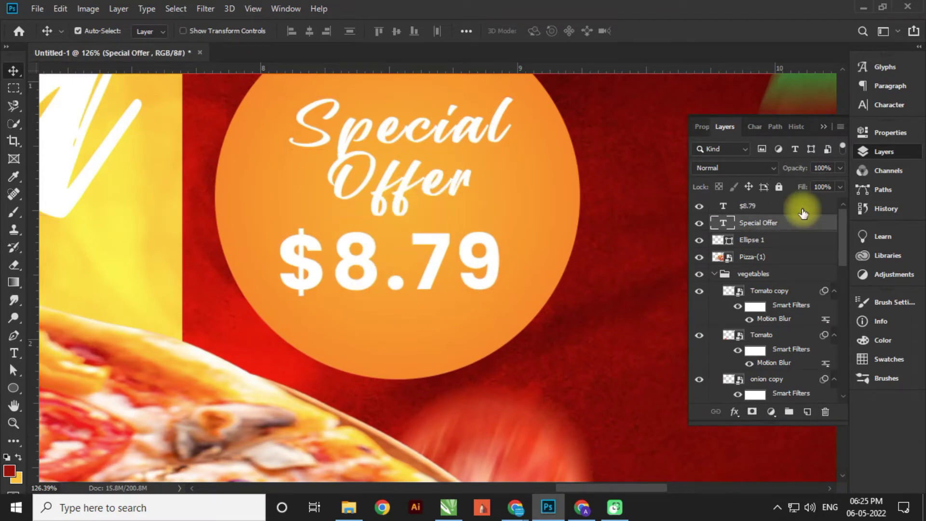
- Scale Special Offer and $8.79 up together to about 101.6%
left_click(791, 207, "shift")
key("ctrl+t")
left_click_drag(512, 296, 516, 277)
key("Return")
key("ctrl+0")
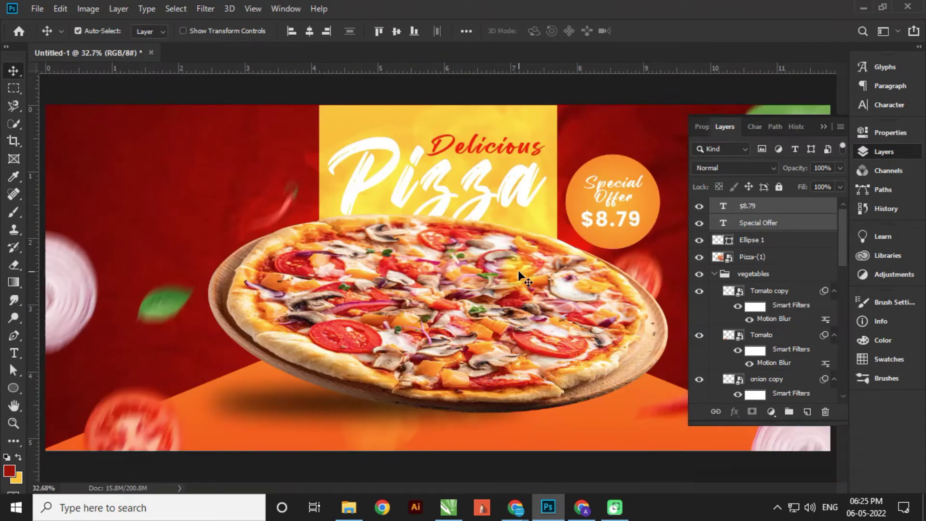
- Undo an accidental duplicate of the offer text dragged to the top-left
key("ctrl")
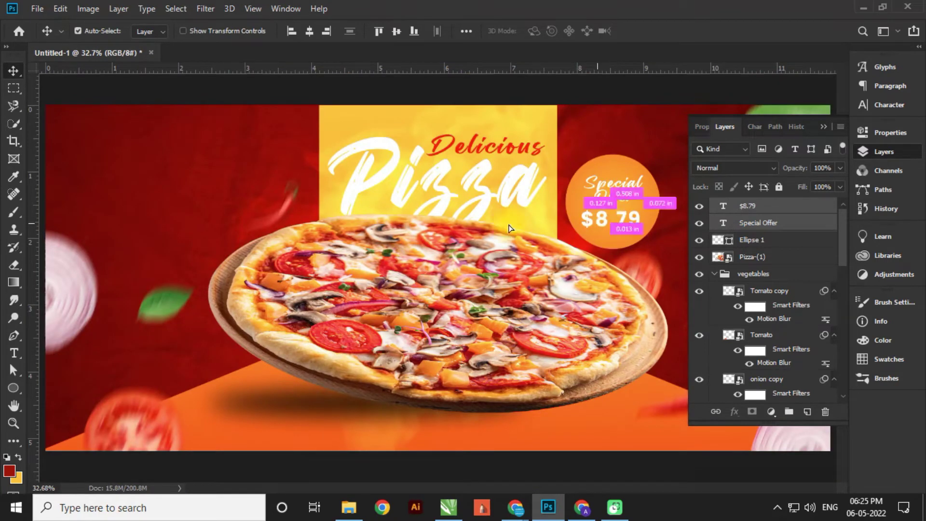
left_click_drag(511, 228, 97, 133)
key("ctrl+z")
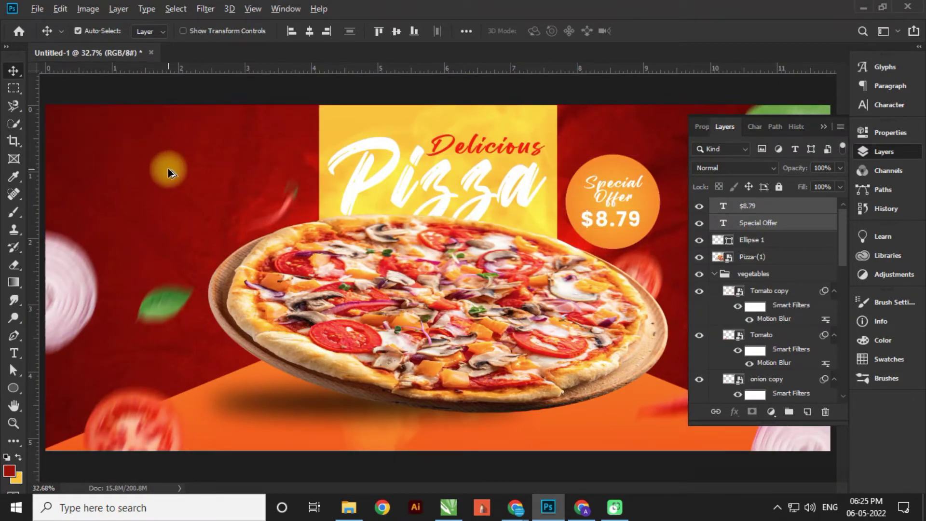
scroll(169, 173, "up", 3)
left_click(14, 353)
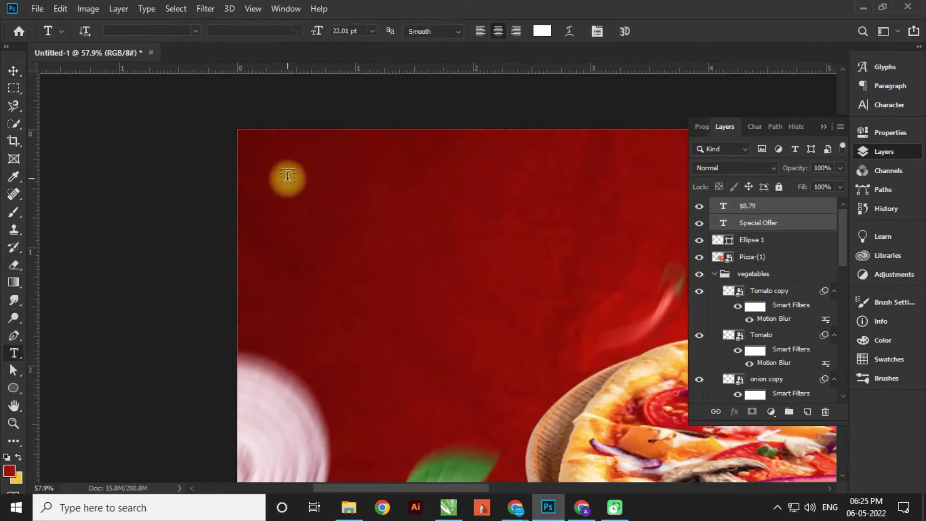
- Add 'YOUR LOGO' text in Poppins, with the word YOUR set to SemiBold
left_click(263, 178)
left_click(193, 30)
left_click(172, 72)
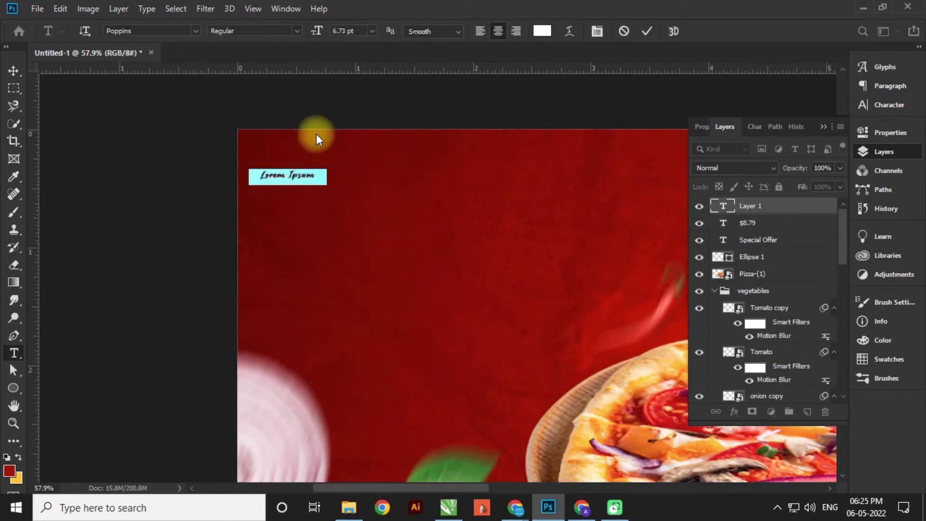
type("YOUR LOGO")
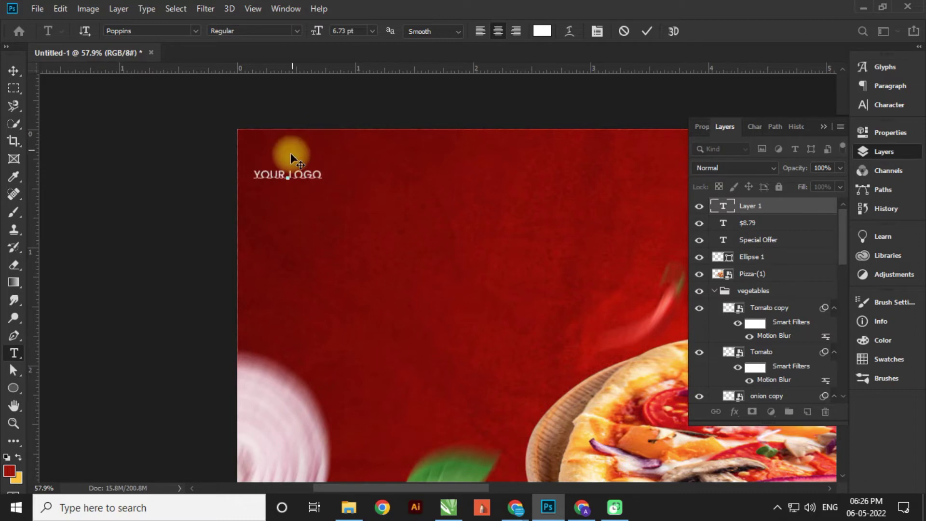
scroll(290, 174, "up", 3)
left_click_drag(282, 170, 196, 174)
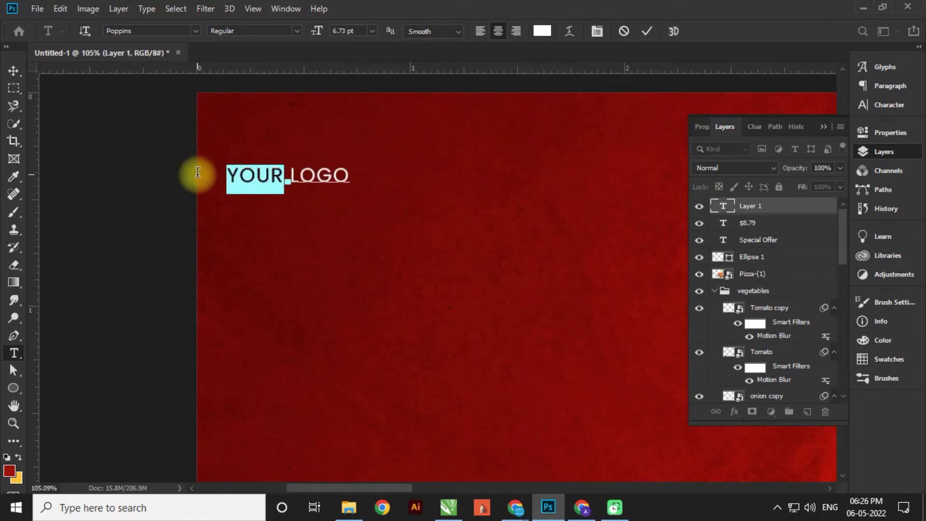
left_click(292, 31)
left_click(242, 152)
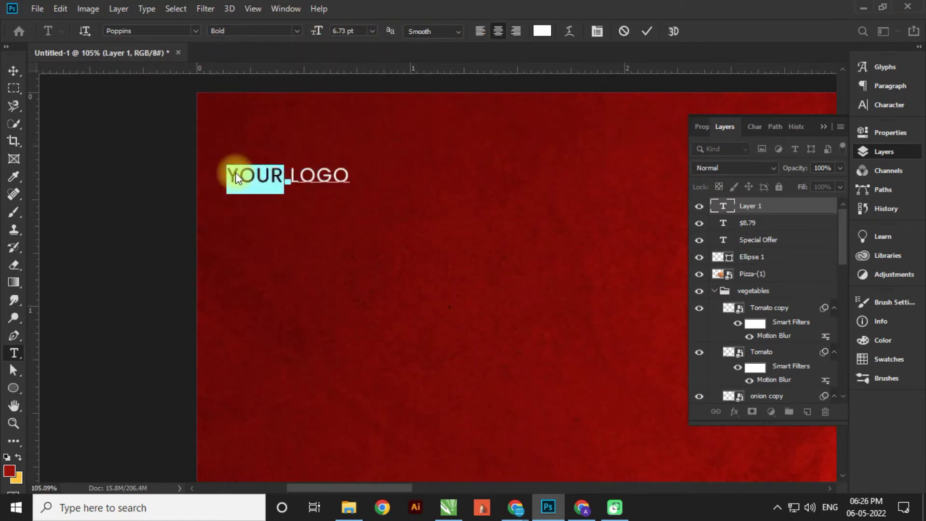
left_click(13, 71)
- Enlarge YOUR LOGO to about 200% and place it in the banner's top-left corner
key("ctrl+t")
left_click_drag(351, 194, 459, 244)
scroll(308, 234, "down", 5)
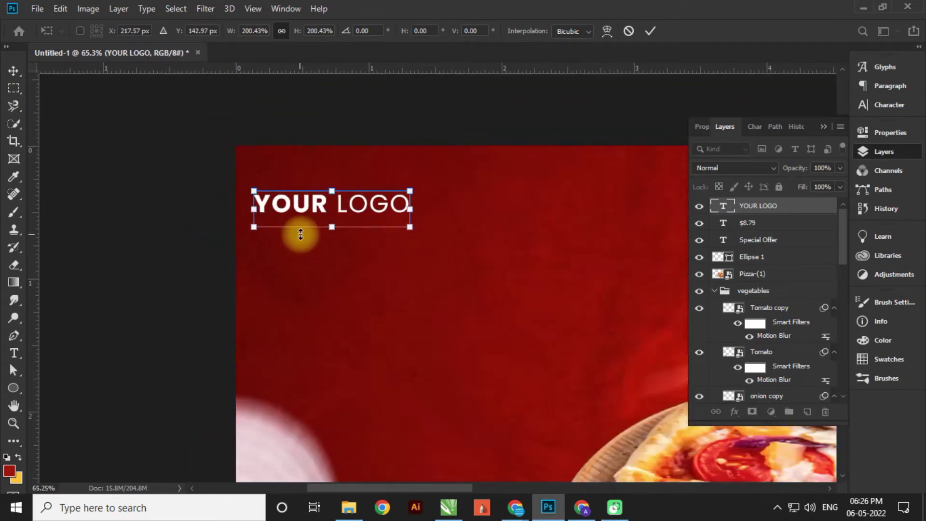
scroll(327, 210, "up", 3)
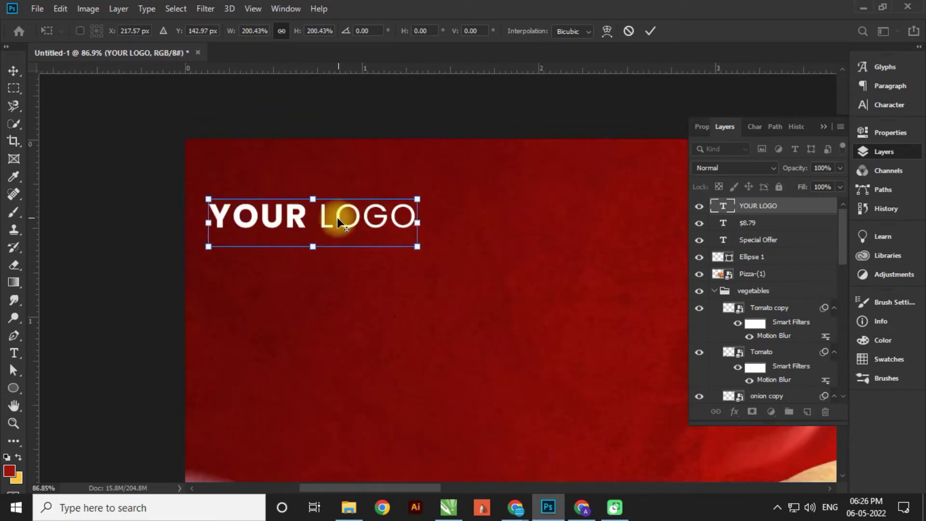
left_click_drag(338, 217, 363, 225)
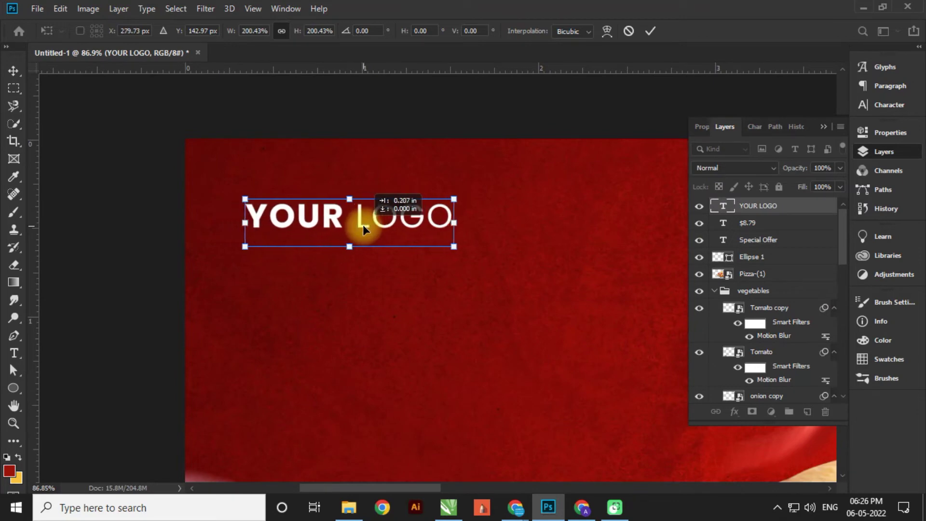
key("Return")
scroll(213, 192, "down", 4)
left_click_drag(174, 155, 169, 155)
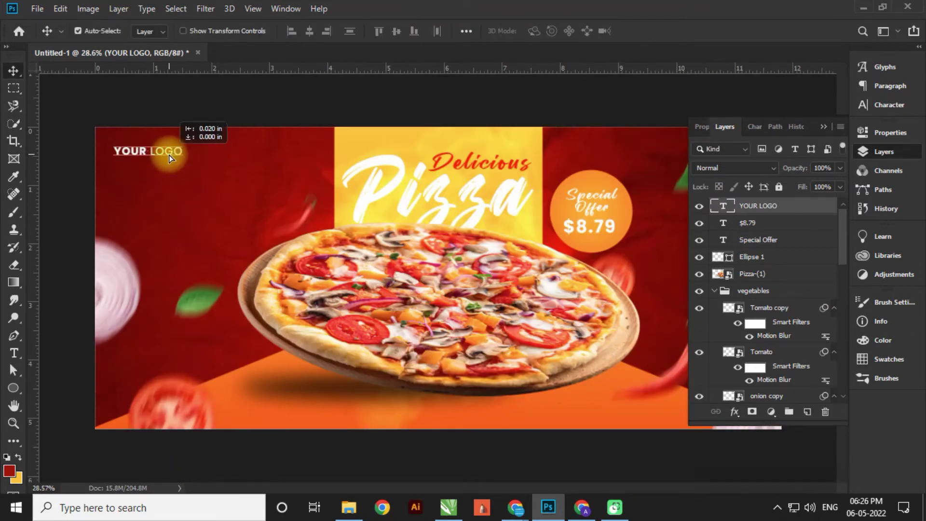
scroll(169, 155, "up", 5)
scroll(187, 180, "down", 4)
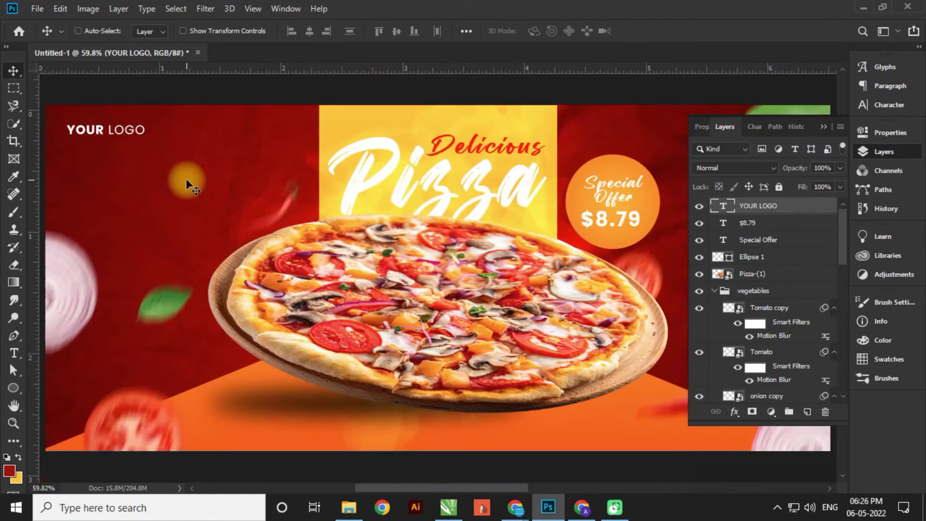
left_click_drag(107, 137, 114, 131)
scroll(120, 154, "down", 1)
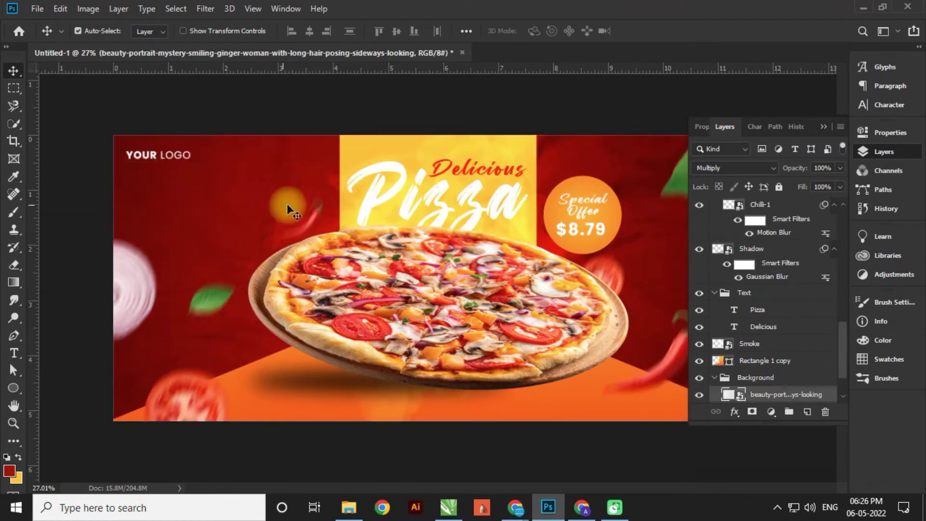
left_click(159, 155)
- Create a placeholder text layer below the pizza in the fontello icon font
left_click(14, 354)
scroll(471, 421, "up", 3)
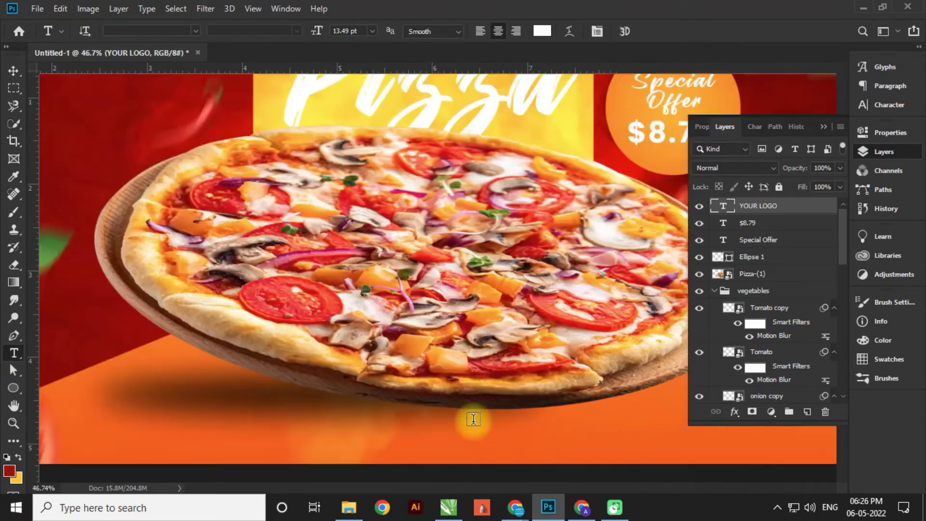
scroll(368, 265, "down", 3)
left_click(355, 356)
scroll(354, 357, "up", 4)
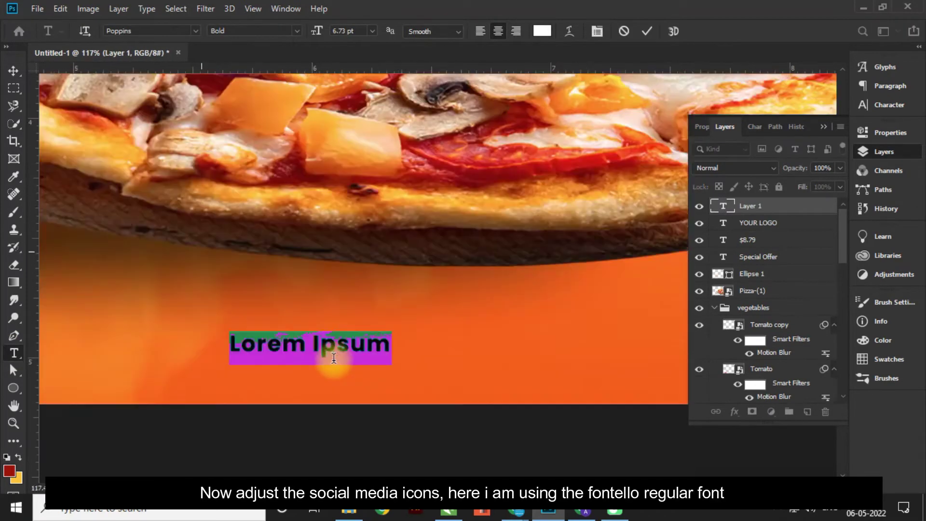
left_click(161, 30)
type("fontello")
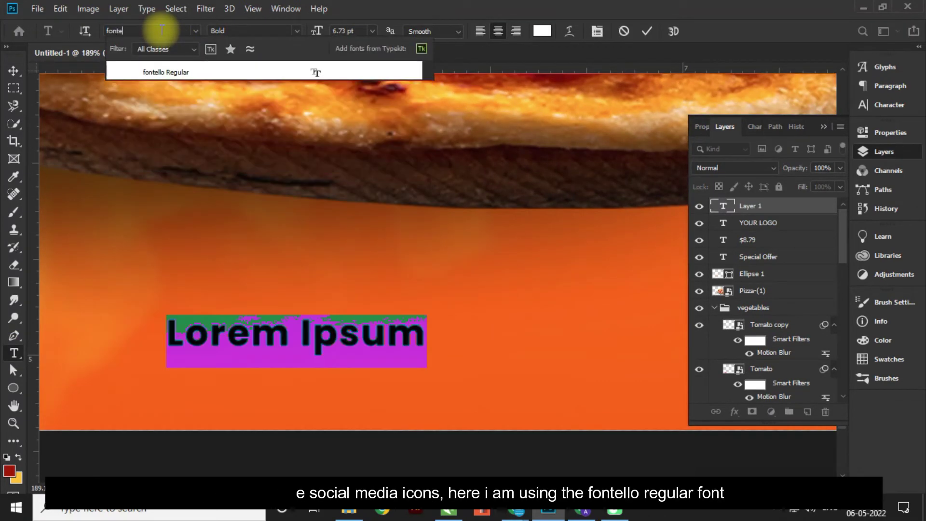
left_click(314, 72)
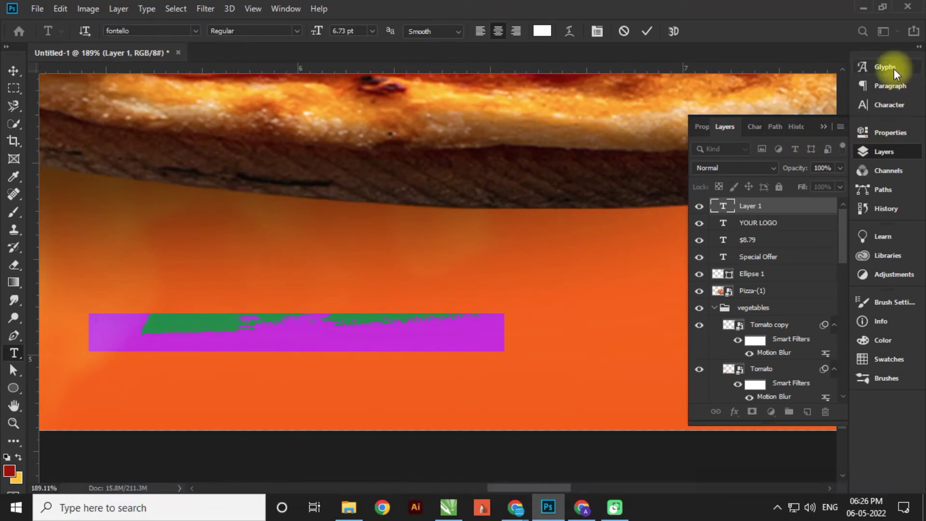
- Insert Instagram, YouTube, Facebook and Twitter icons from the Glyphs panel
left_click(893, 67)
left_click(652, 86)
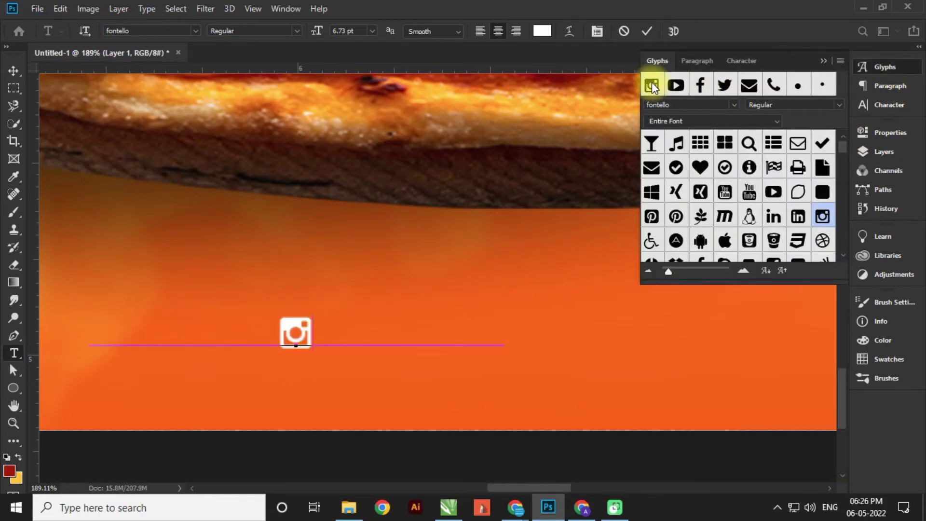
double_click(679, 85)
double_click(700, 86)
double_click(725, 86)
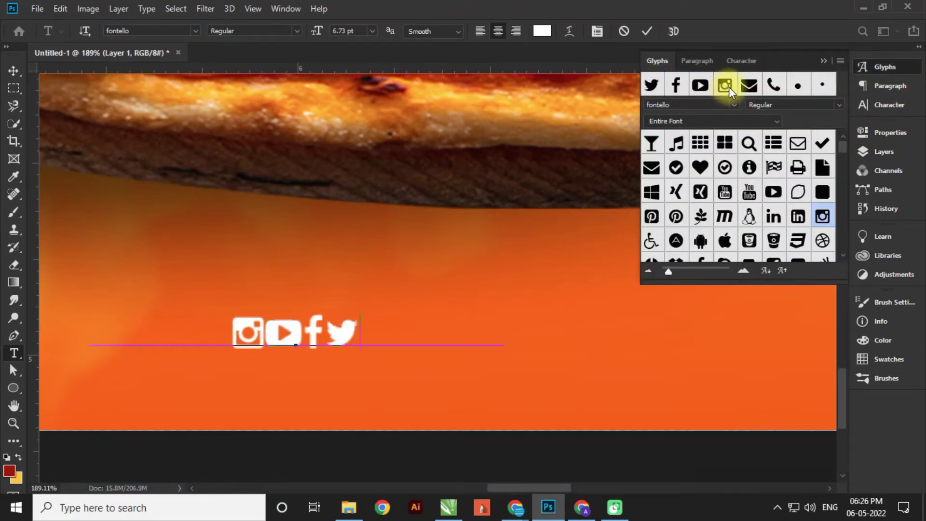
left_click(824, 61)
- Spread the four icons apart with a tracking of 1600
key("ctrl+a")
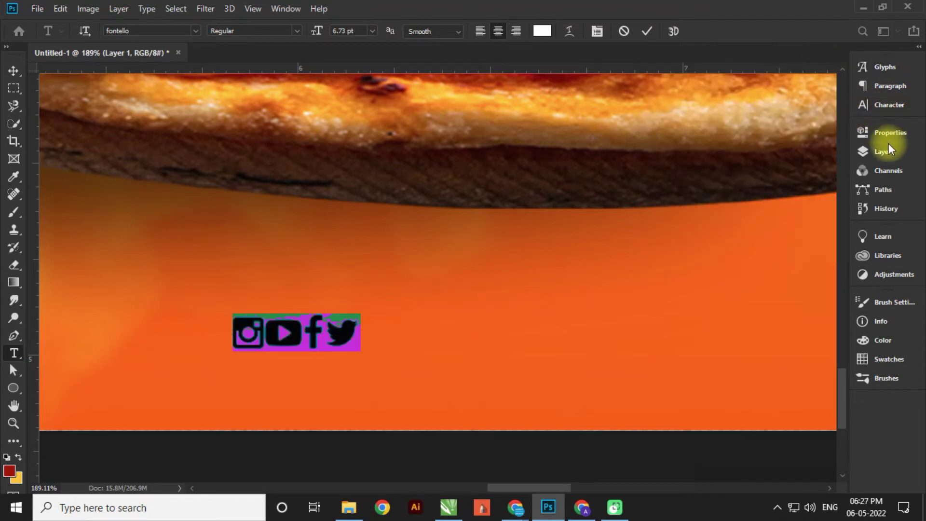
left_click(894, 103)
left_click(820, 116)
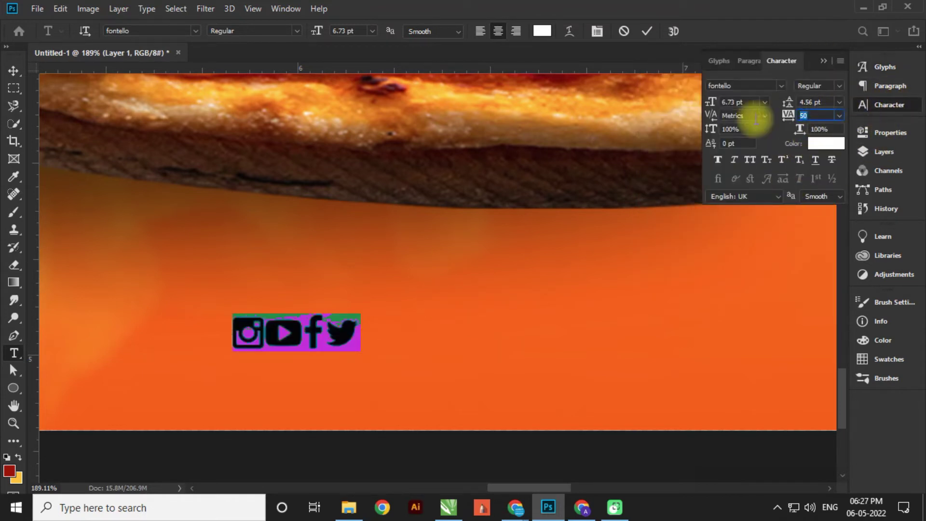
key("Return")
left_click(13, 70)
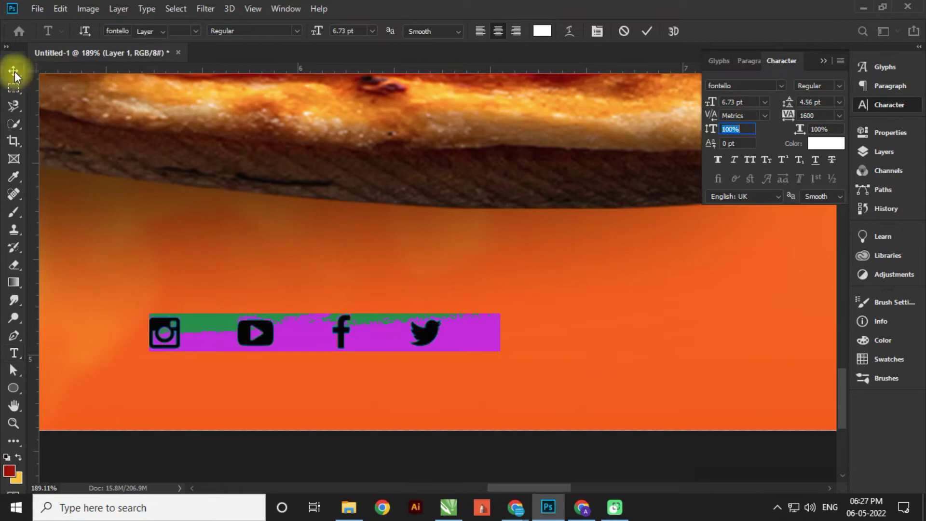
- Shift the icon row right and scale it up to 225%
left_click_drag(343, 338, 408, 337)
scroll(393, 334, "down", 10)
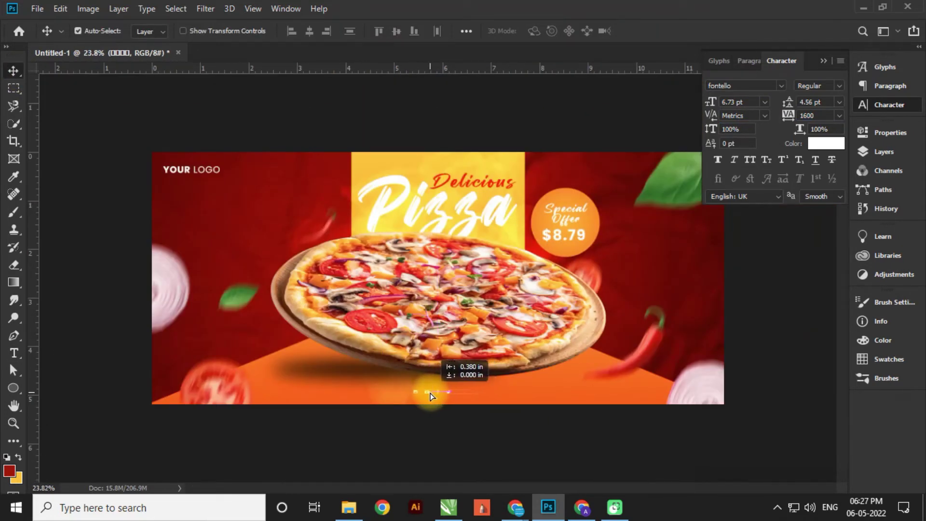
scroll(433, 392, "up", 5)
key("ctrl+t")
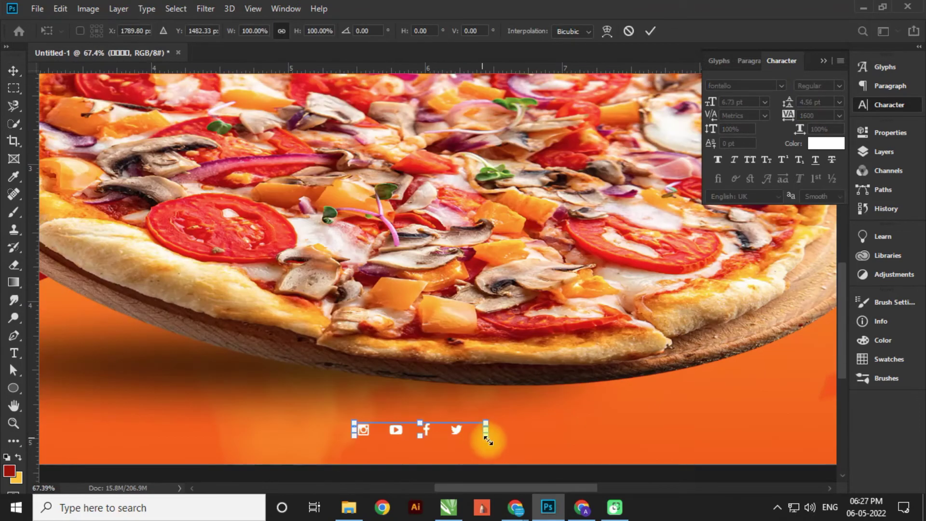
left_click_drag(487, 440, 558, 463)
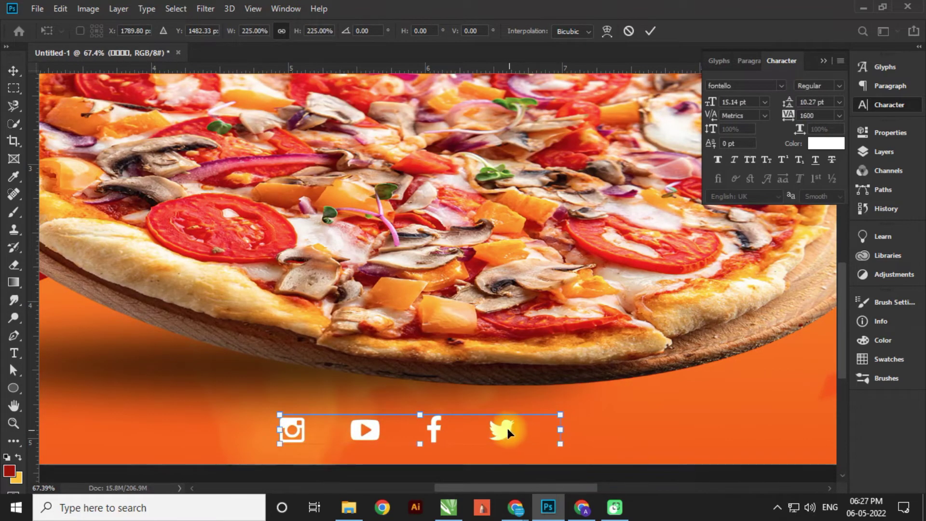
key("Return")
- Centre the icon row along the banner's bottom
scroll(507, 429, "up", 2)
left_click_drag(607, 333, 615, 333)
scroll(621, 398, "down", 8)
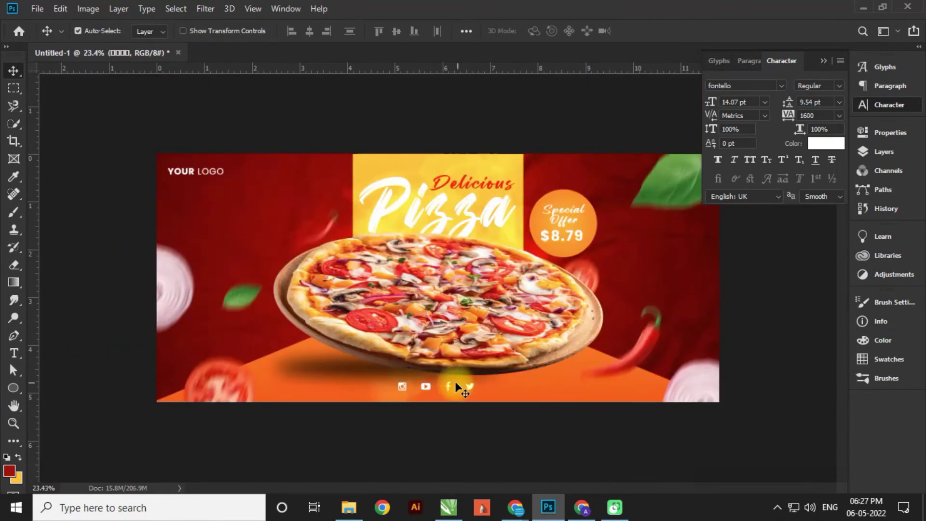
left_click_drag(458, 386, 463, 403)
scroll(476, 390, "up", 6)
scroll(540, 361, "down", 6)
scroll(58, 418, "up", 3)
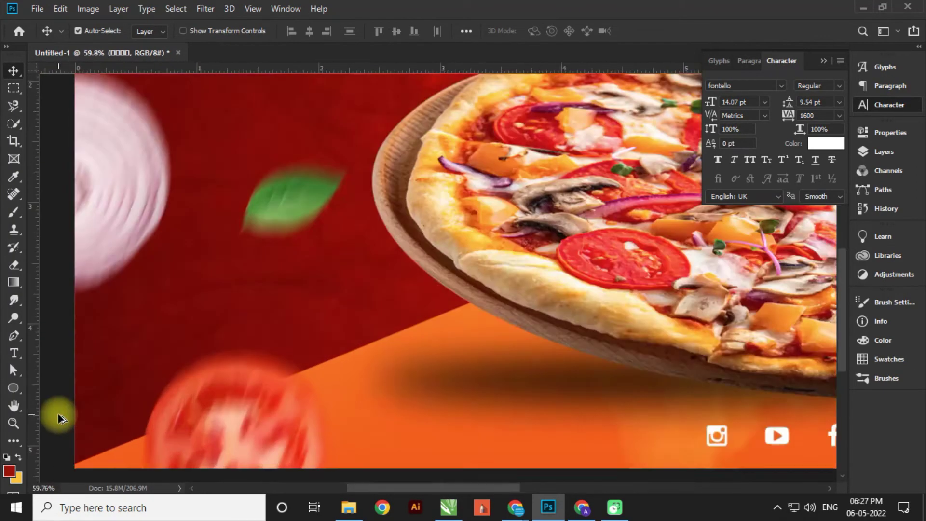
scroll(58, 418, "up", 3)
- Draw a dark red rounded rectangle button at the lower left
left_click(13, 388)
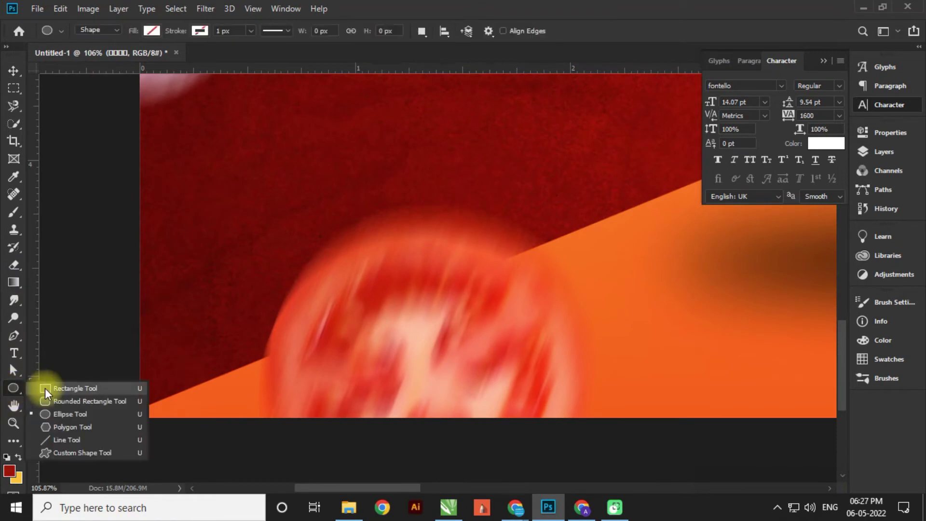
left_click(48, 401)
left_click_drag(216, 307, 544, 357)
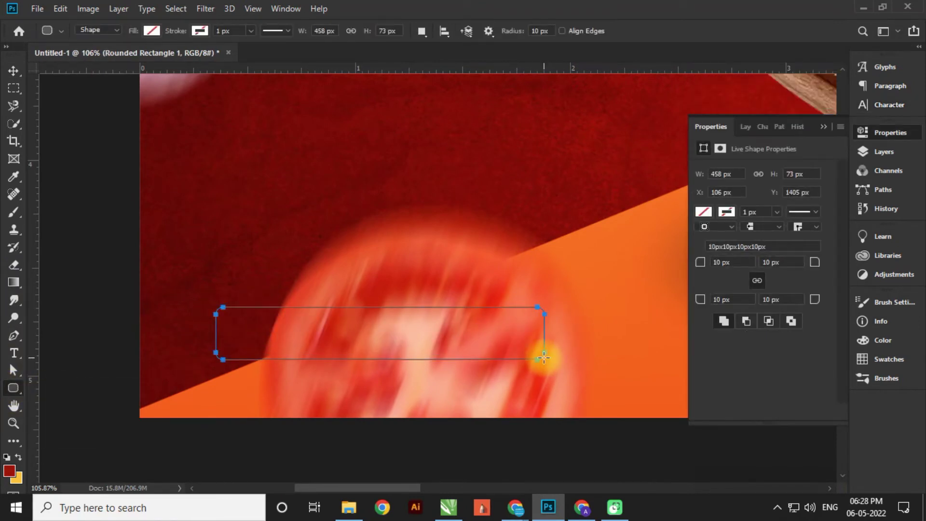
left_click(152, 31)
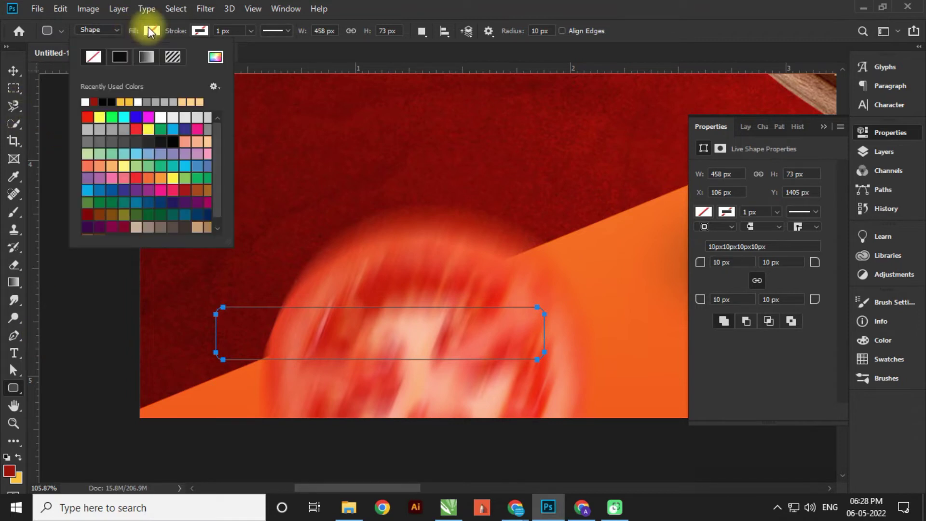
left_click(95, 101)
left_click(13, 70)
left_click(637, 148)
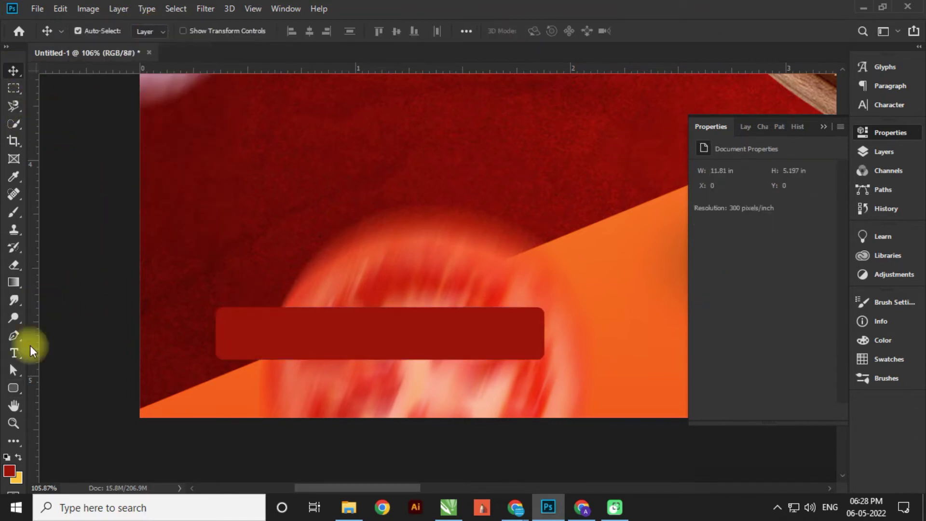
- Add a text layer over the button in Poppins Bold with tracking reset to 0
left_click(14, 353)
left_click(240, 334)
left_click(195, 31)
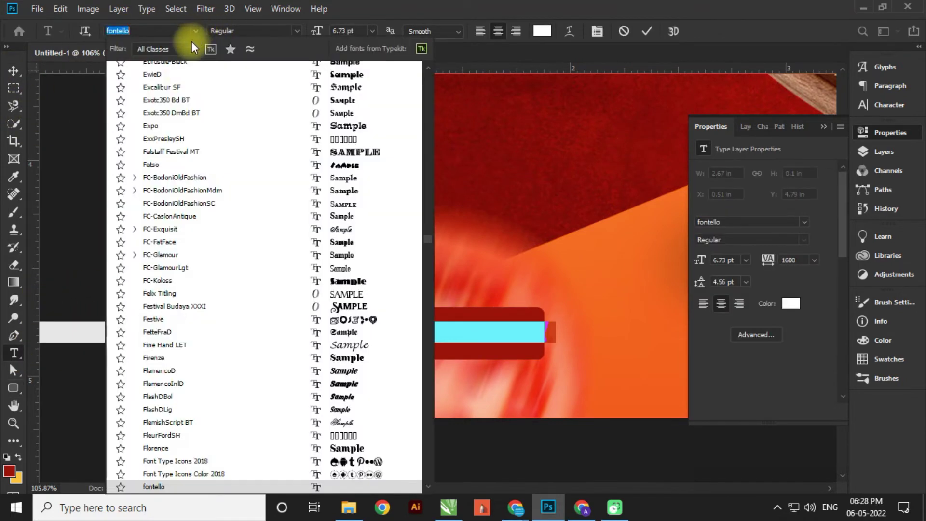
type("popp")
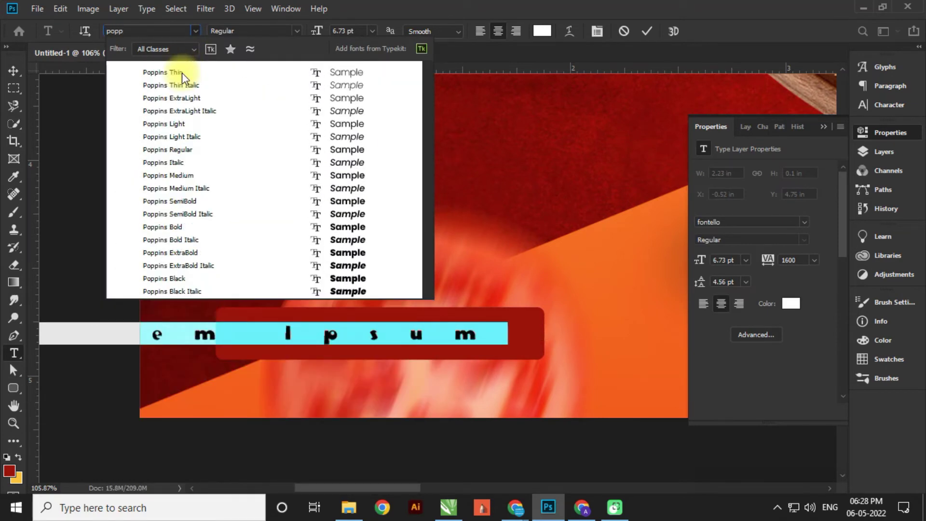
left_click(181, 227)
left_click(884, 67)
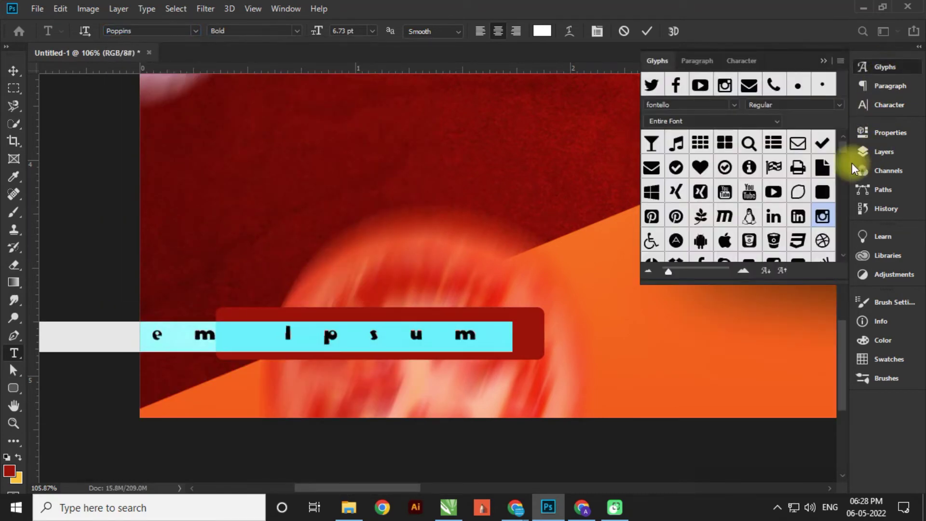
left_click(890, 87)
left_click(781, 61)
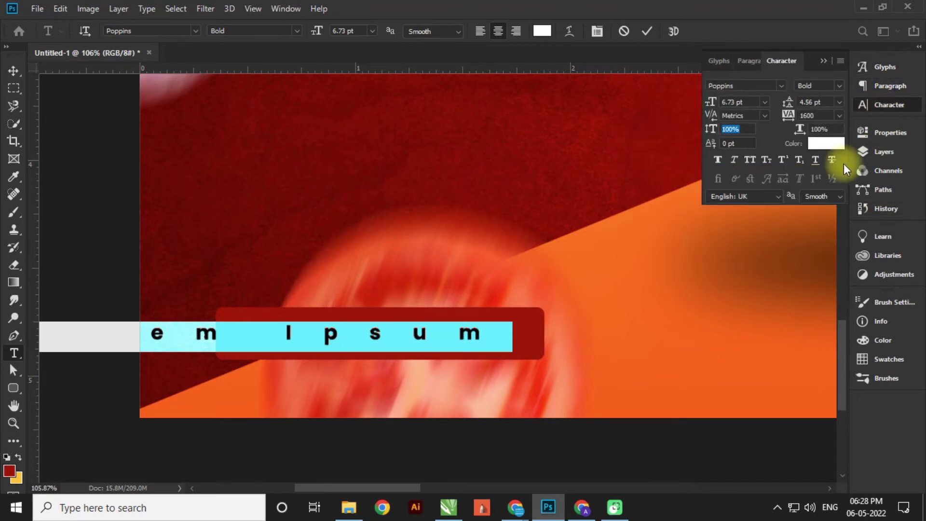
type("0")
key("Return")
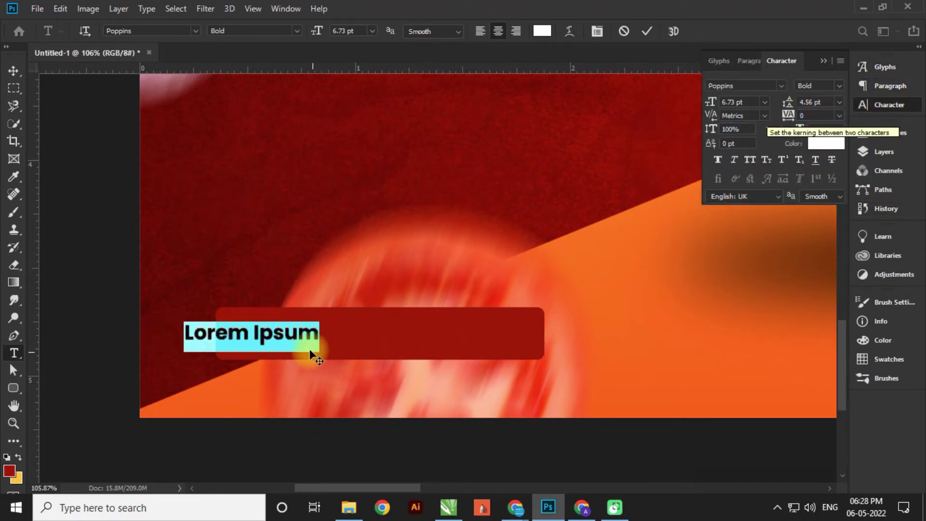
- Replace the placeholder with 'Order Now' and move it into the red button
left_click(300, 338)
key("ctrl+a")
type("Order N")
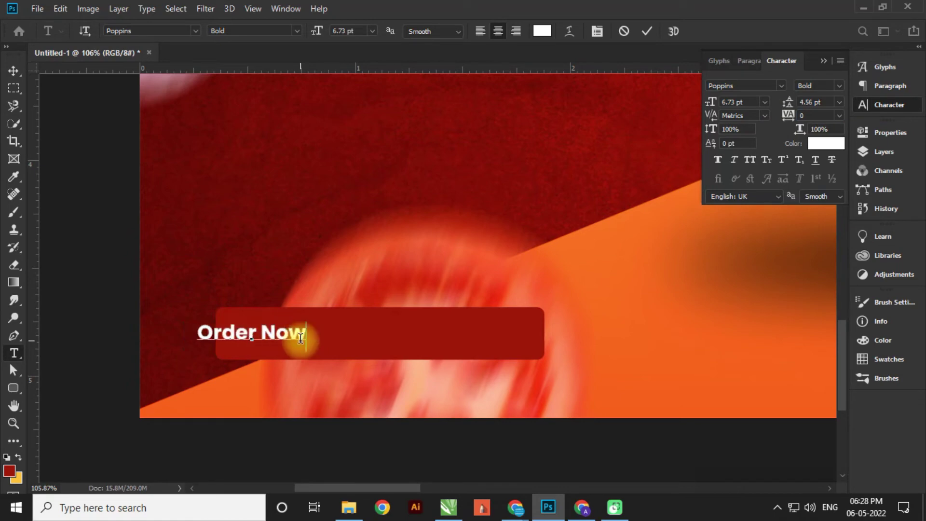
left_click(13, 71)
left_click_drag(308, 337, 416, 334)
scroll(297, 302, "down", 3)
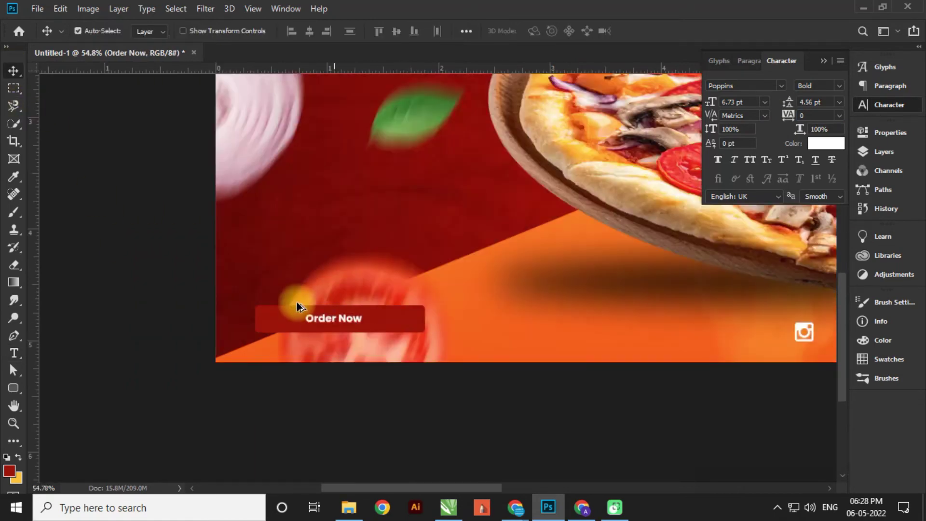
scroll(296, 303, "down", 2)
scroll(175, 314, "up", 5)
- Enlarge the Order Now text to about 203% and position it inside the button
key("ctrl")
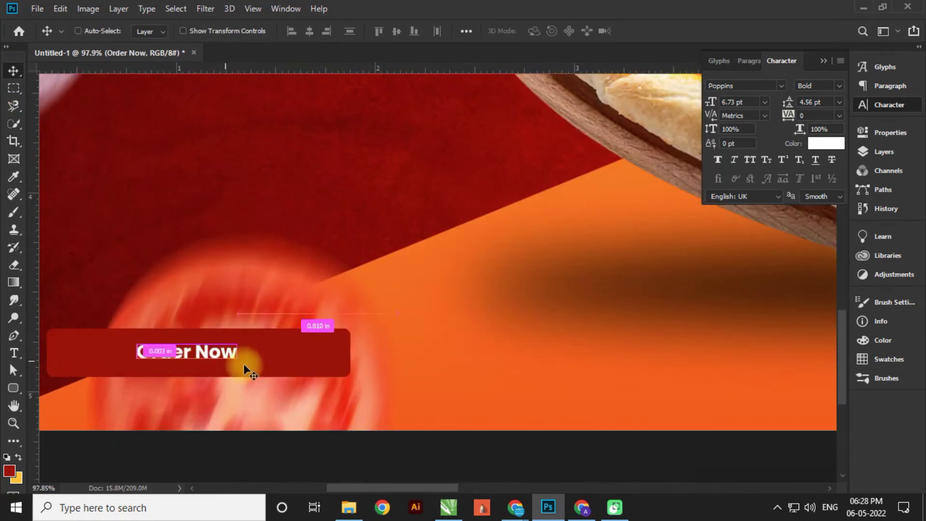
key("ctrl+t")
left_click_drag(238, 369, 281, 386)
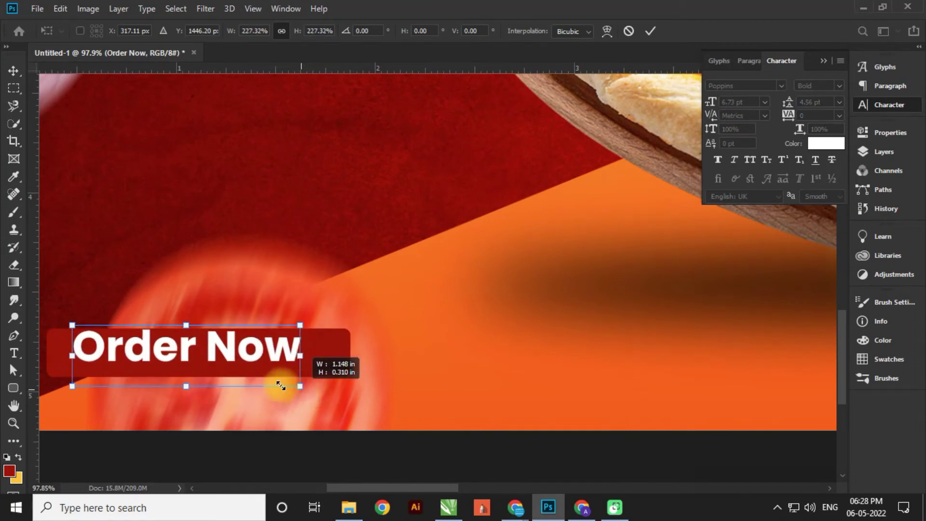
scroll(190, 348, "up", 3)
left_click_drag(190, 349, 192, 355)
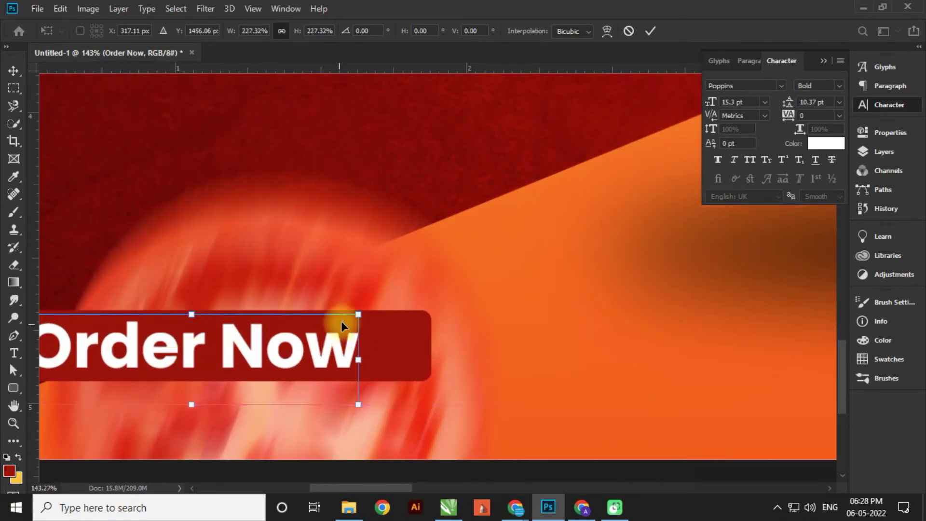
left_click_drag(358, 314, 340, 319)
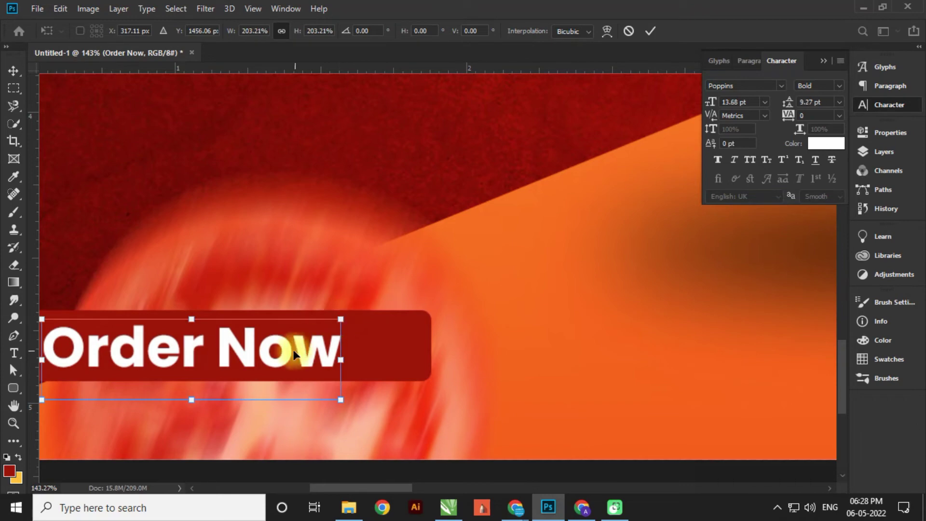
key("Return")
- Narrow the rounded rectangle so it fits snugly behind the Order Now text
left_click(290, 348)
left_click(381, 344)
key("ctrl+t")
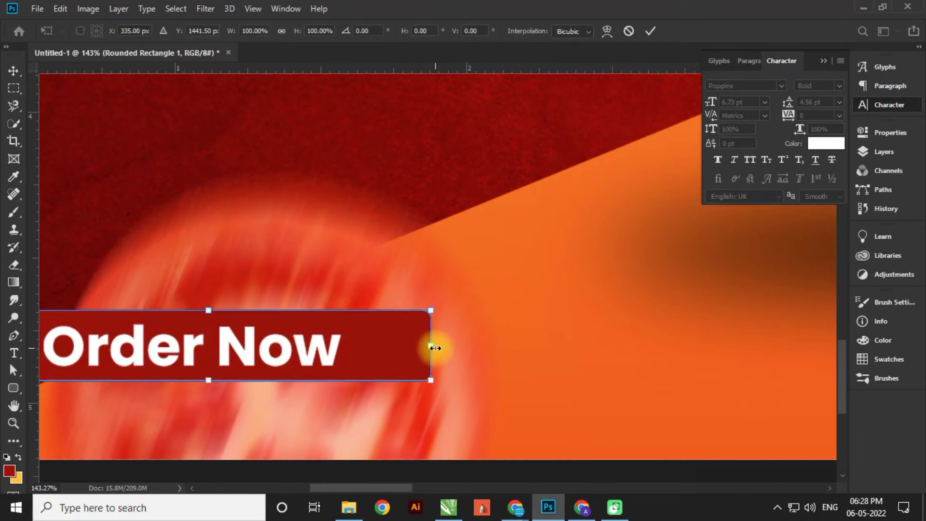
left_click_drag(435, 348, 379, 348)
key("Return")
scroll(246, 367, "down", 3)
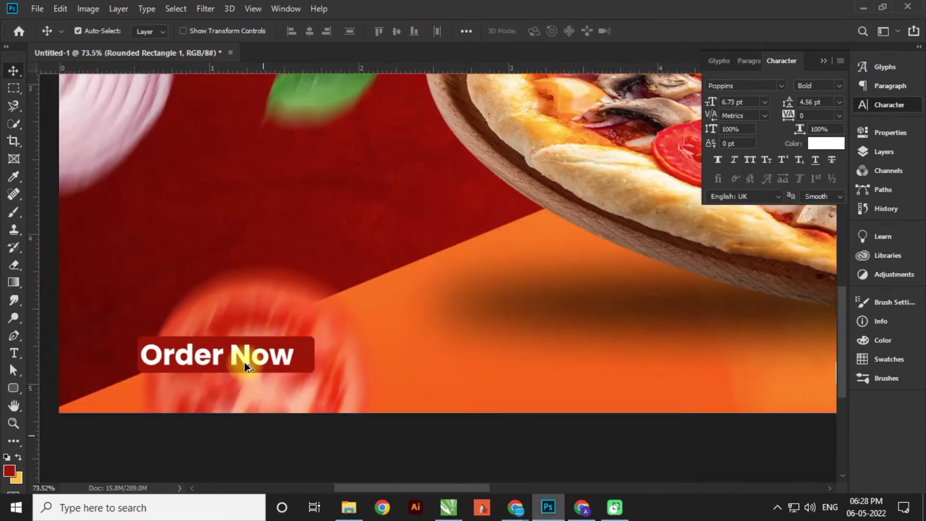
scroll(246, 367, "down", 2)
- Group the Order Now text and Rounded Rectangle 1 into a group named 'Order Noe'
left_click(295, 355)
left_click(300, 357, "shift")
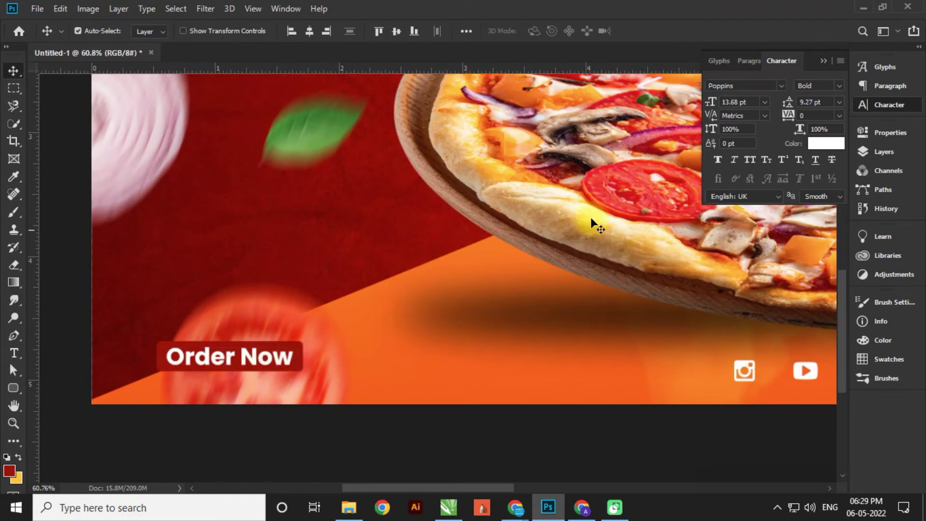
left_click(885, 151)
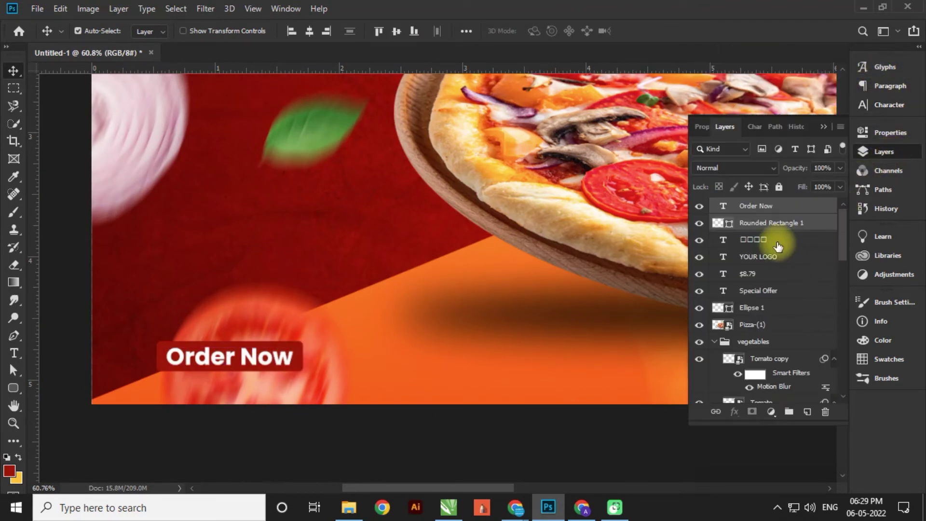
left_click(790, 412)
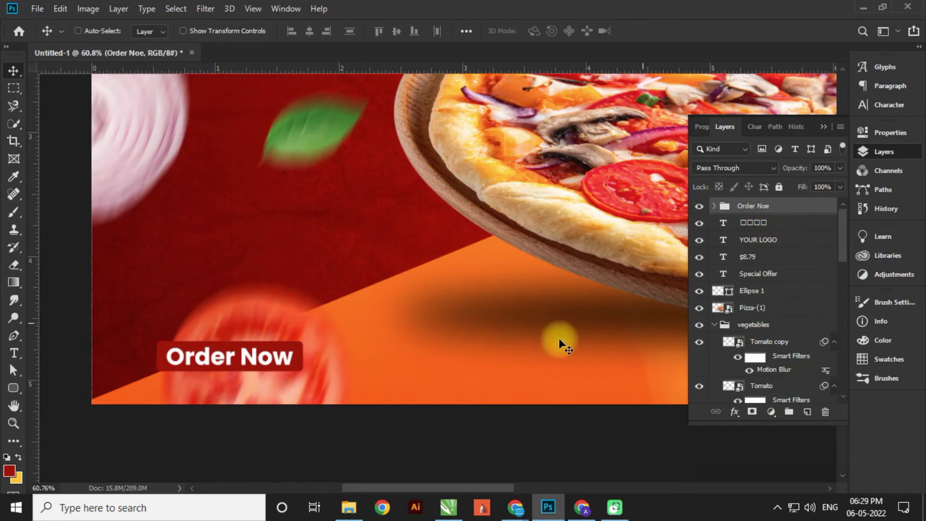
key("ctrl+t")
key("Return")
scroll(267, 372, "down", 3)
scroll(267, 372, "down", 2)
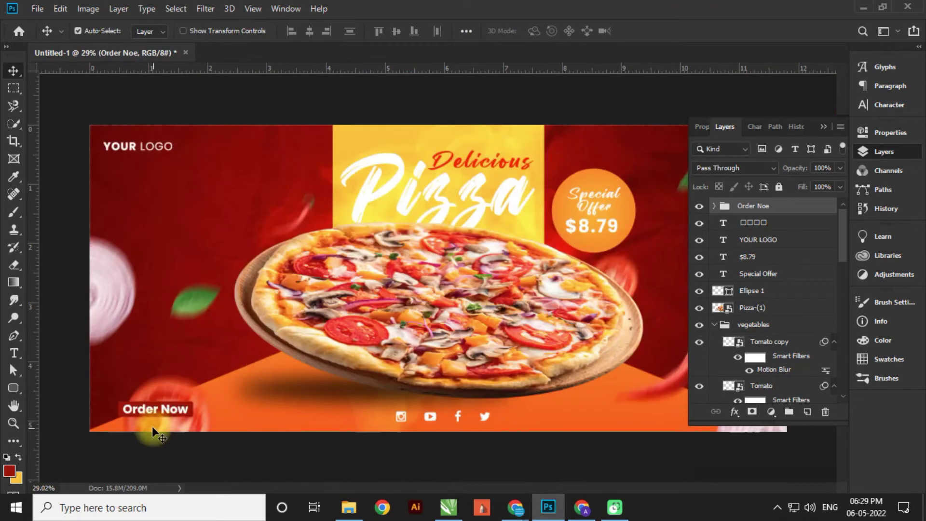
scroll(193, 410, "down", 3)
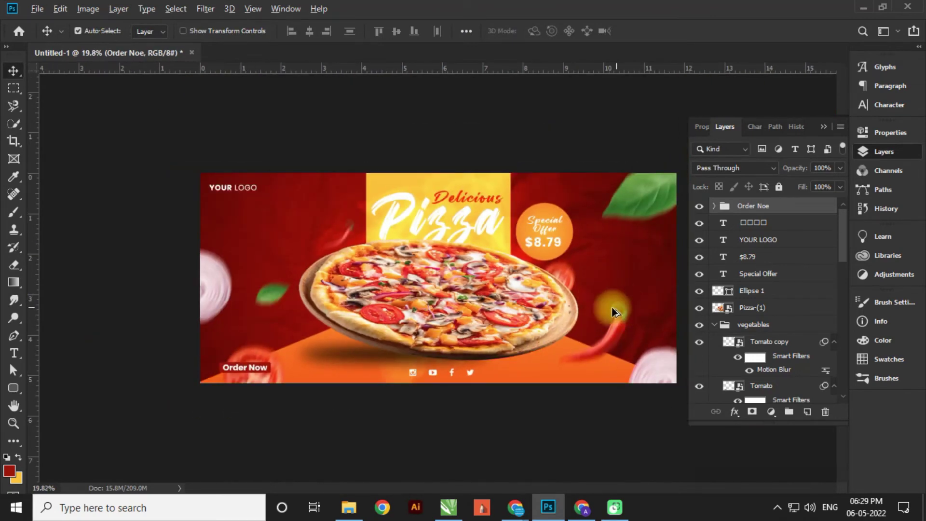
scroll(485, 317, "up", 3)
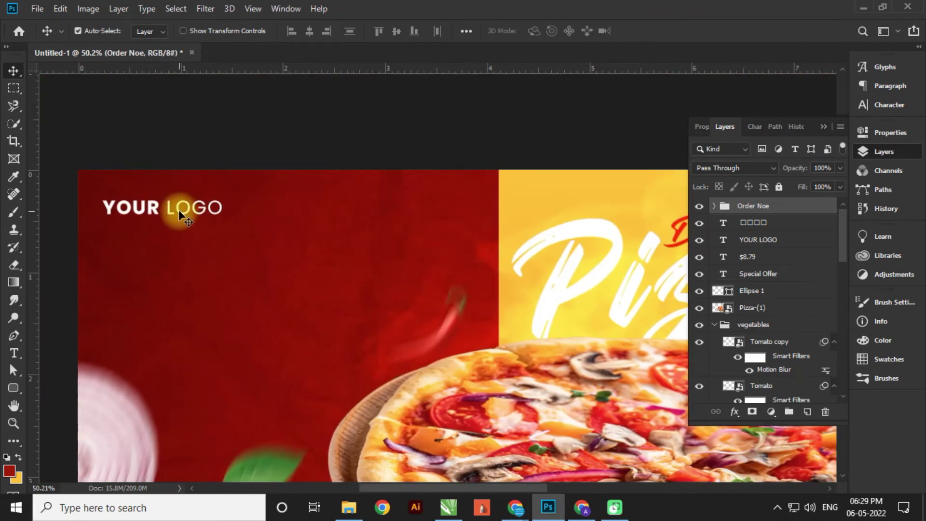
- Duplicate a leaf onto the banner's top edge
left_click(154, 215)
scroll(157, 213, "up", 1)
scroll(145, 289, "down", 2)
left_click(134, 348)
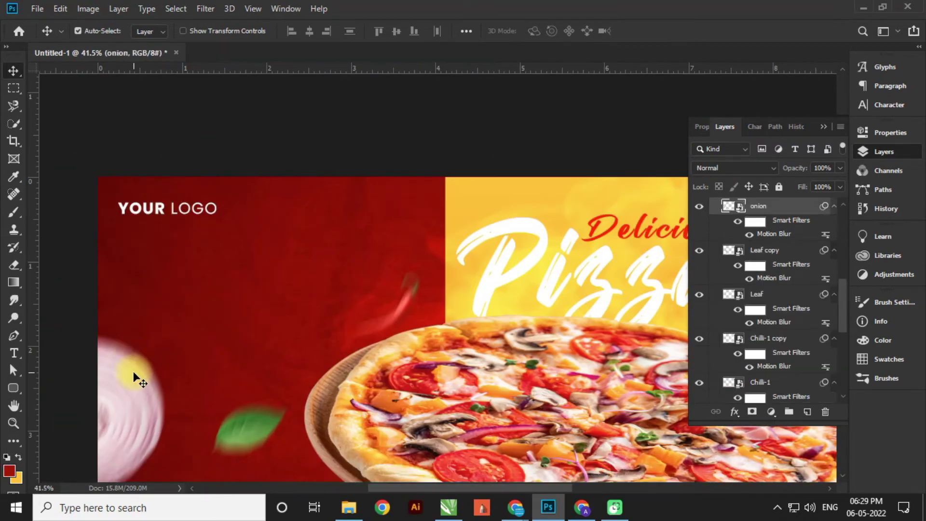
scroll(129, 359, "down", 2)
left_click_drag(671, 350, 655, 232)
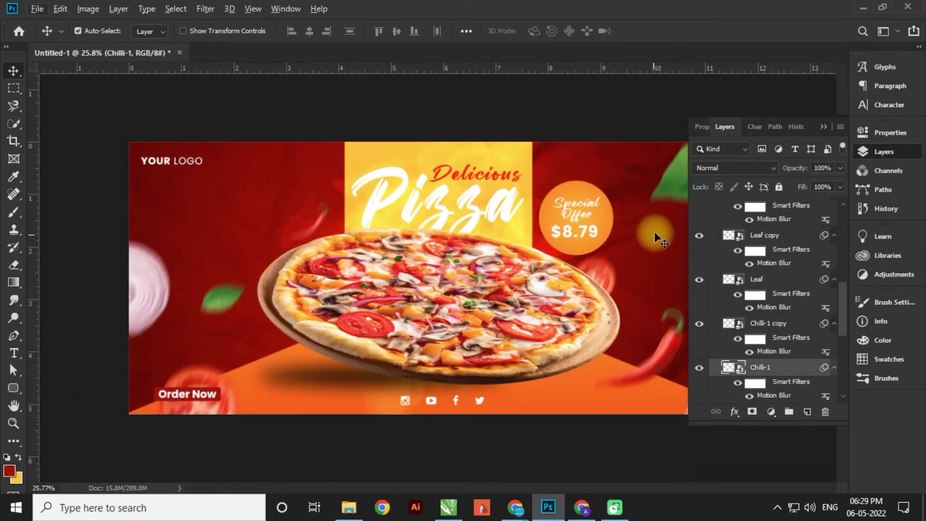
left_click_drag(632, 189, 274, 158)
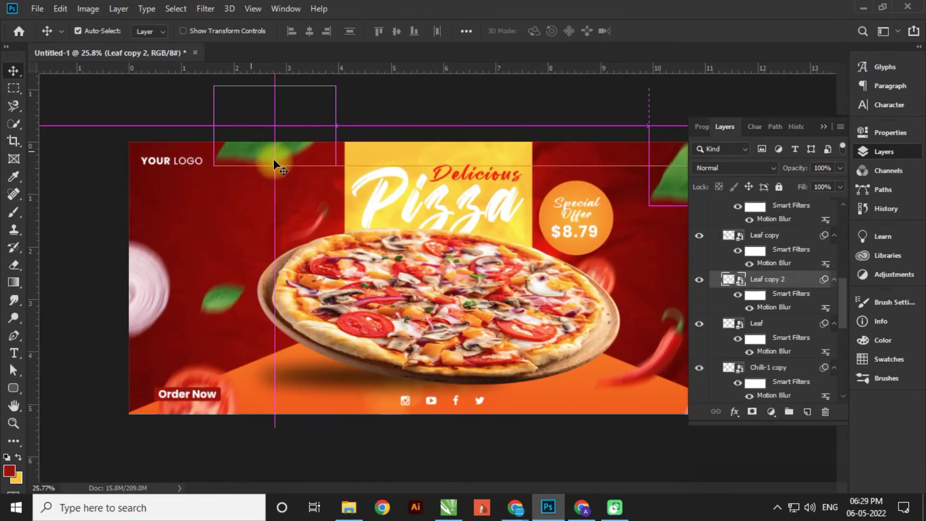
- Rotate the leaf copy about -34 degrees and nudge it into place
key("ctrl+t")
key("Return")
left_click_drag(342, 169, 357, 131)
key("Return")
left_click_drag(282, 151, 276, 141)
scroll(164, 252, "down", 3)
left_click(283, 287)
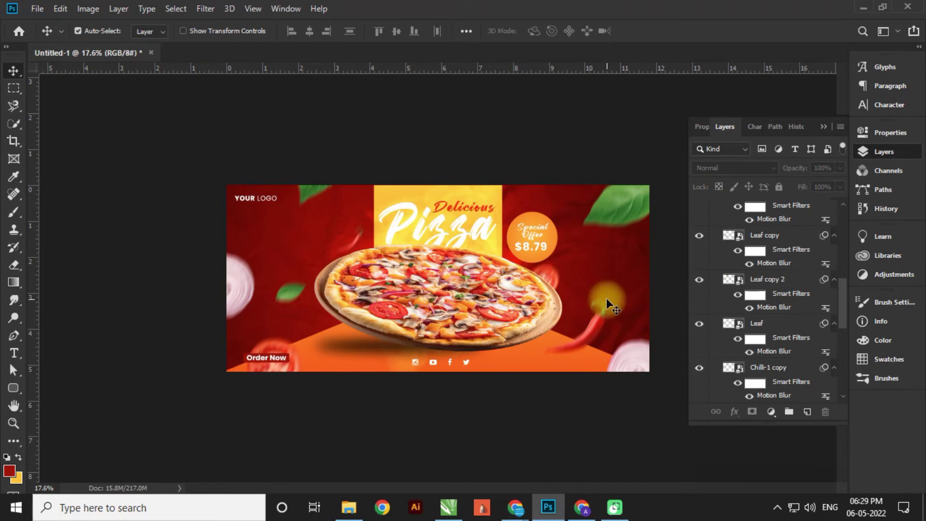
- Move the $8.79, Special Offer and Ellipse 1 layers slightly right and group them as Group 1
scroll(610, 261, "up", 5)
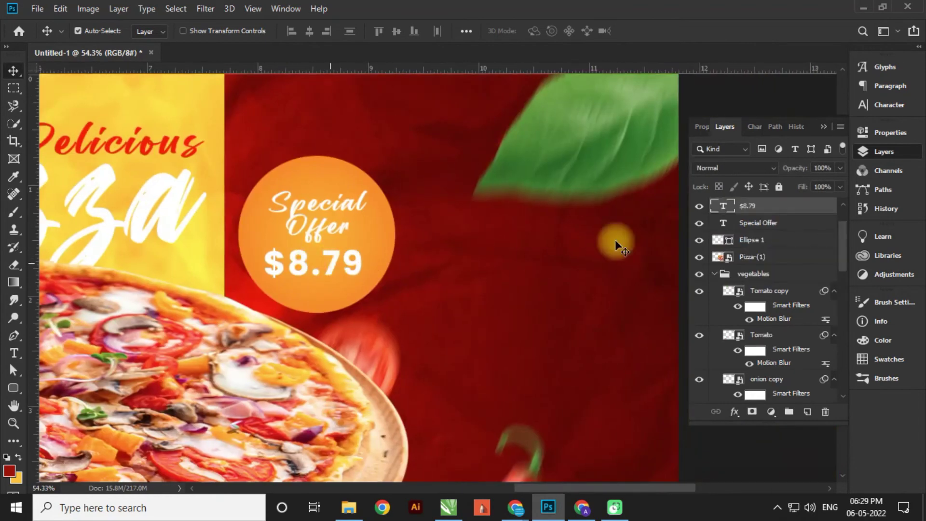
left_click(792, 223, "shift")
left_click(792, 240, "shift")
key("ctrl+t")
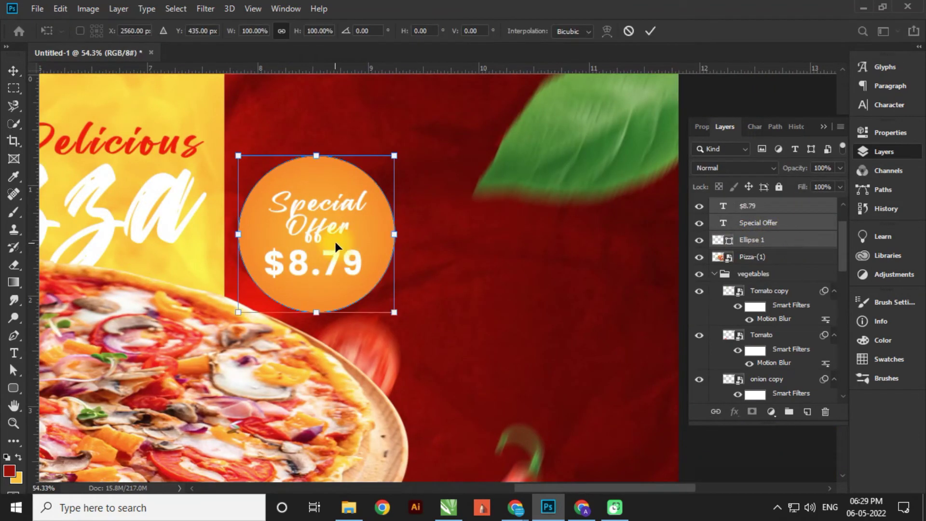
left_click_drag(335, 246, 357, 242)
key("Return")
left_click(789, 412)
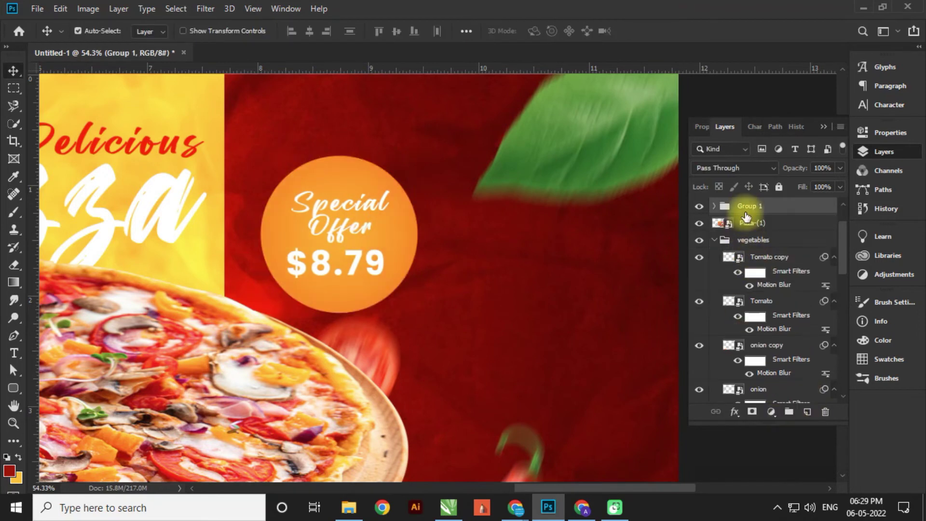
double_click(746, 207)
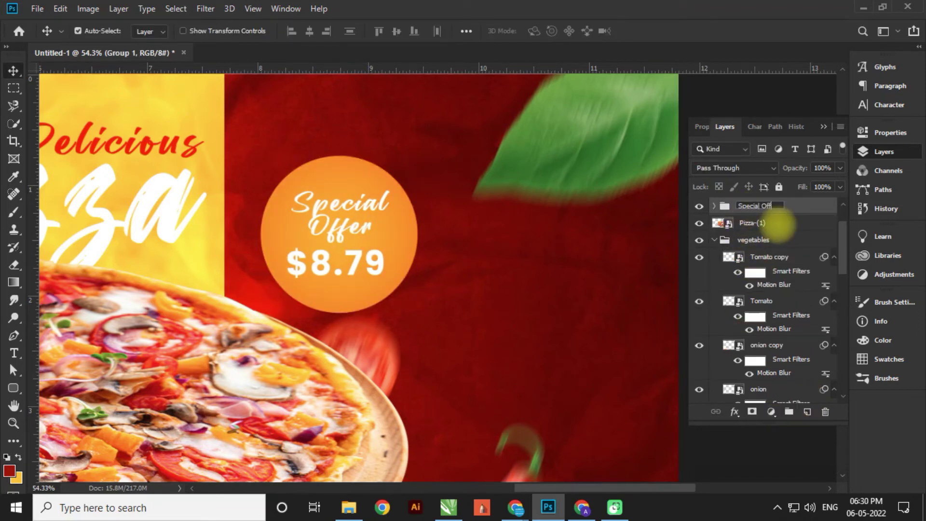
- Confirm the offer group's name as Special Offer
left_click(312, 154)
scroll(314, 157, "down", 8)
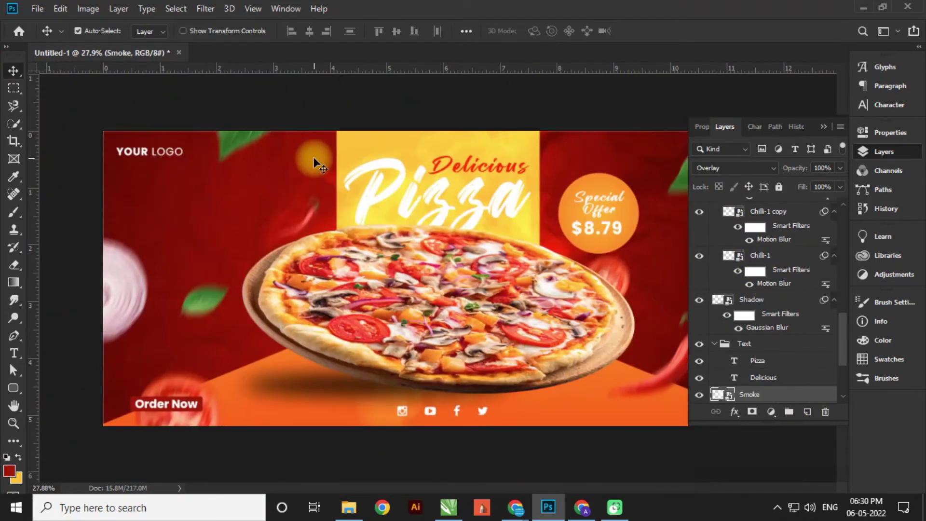
scroll(263, 369, "up", 3)
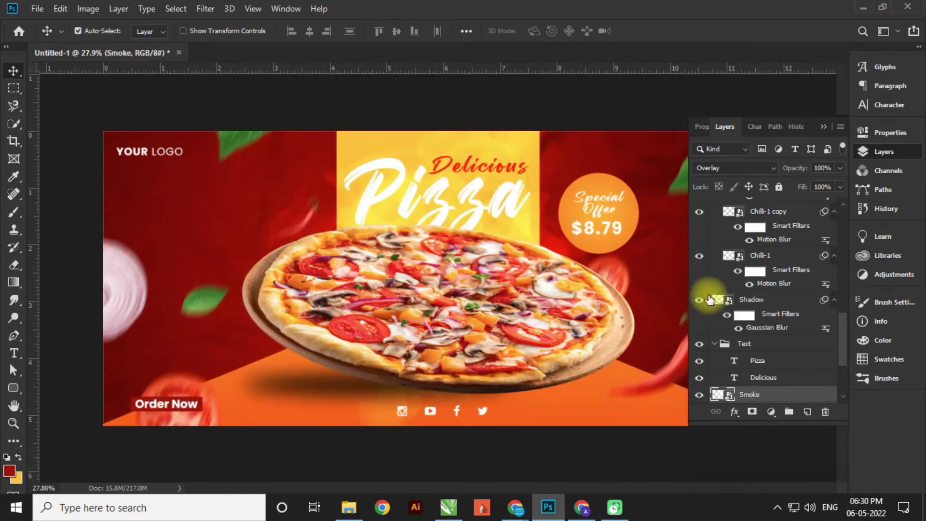
scroll(748, 262, "up", 10)
- Move the Order Noe button group slightly left
left_click(753, 205)
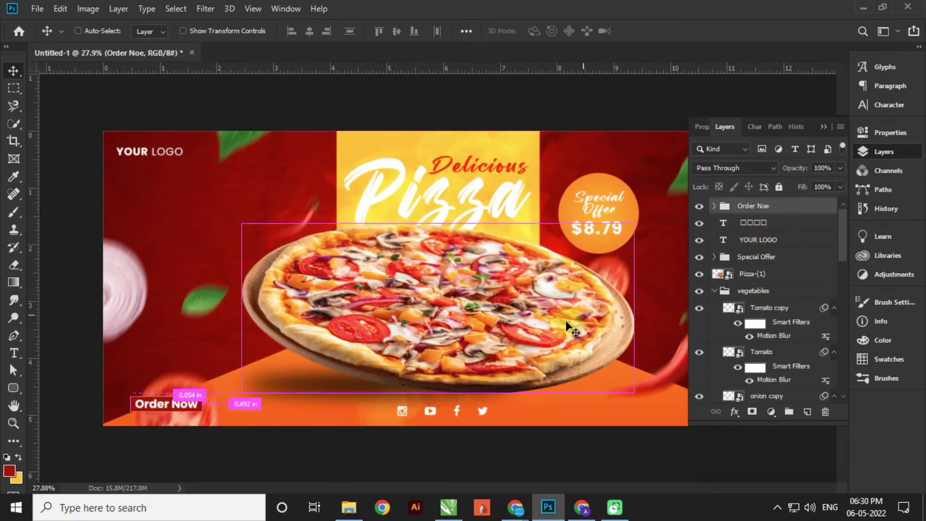
key("ctrl+t")
left_click_drag(184, 401, 171, 405)
key("Return")
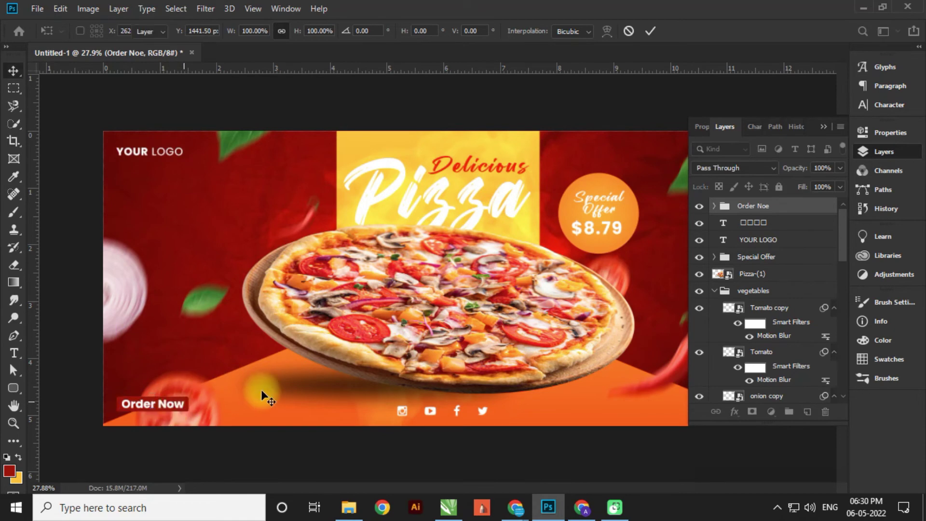
- Copy the YOUR LOGO text to the banner's lower-right corner
scroll(229, 312, "down", 2)
scroll(631, 380, "up", 3)
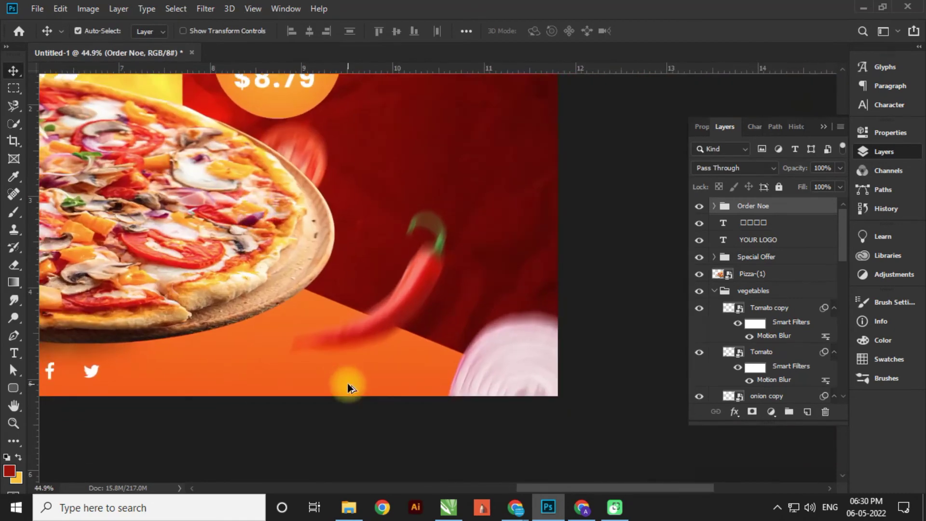
scroll(195, 365, "down", 3)
left_click(218, 183)
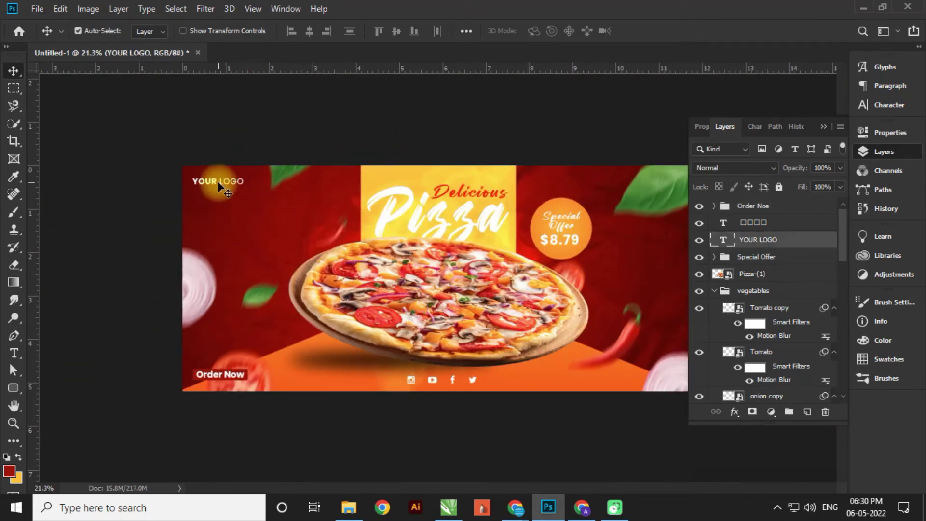
left_click_drag(222, 181, 666, 381)
scroll(681, 384, "up", 2)
scroll(681, 383, "up", 4)
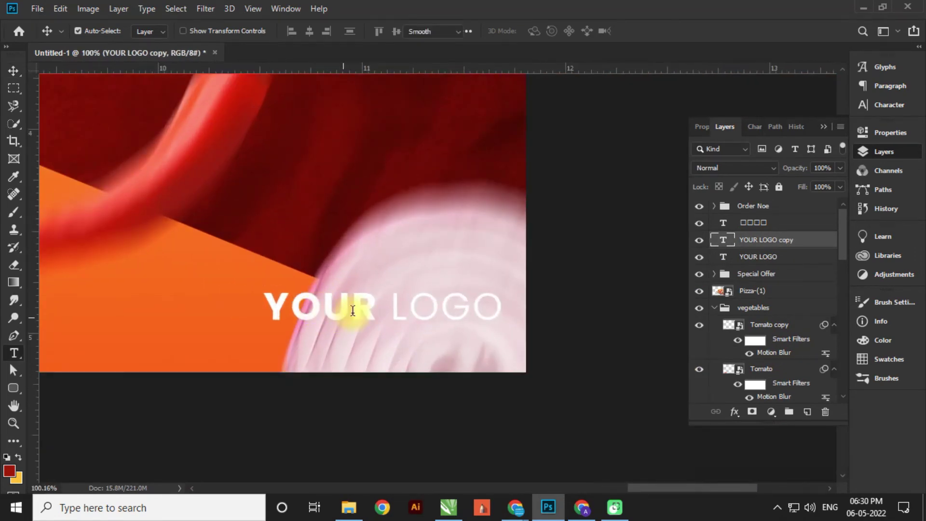
- Replace the copied logo text with a phone number and shift it left along the guides
left_click(353, 310)
key("ctrl+a")
type("+91")
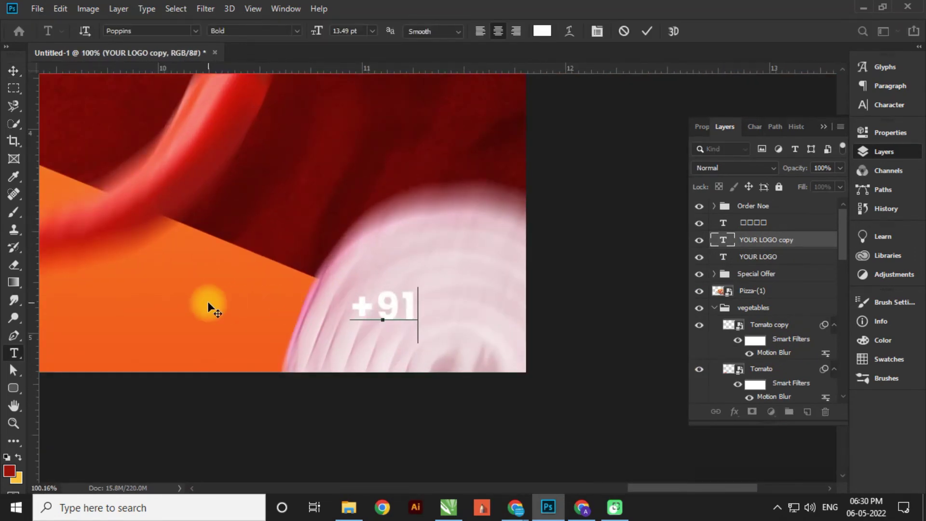
type(" 98765432")
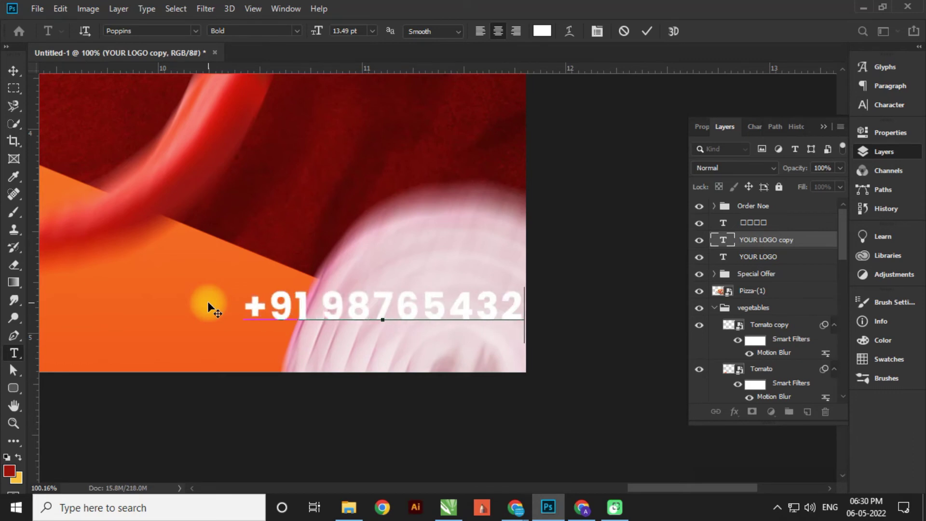
type("10")
left_click(429, 309)
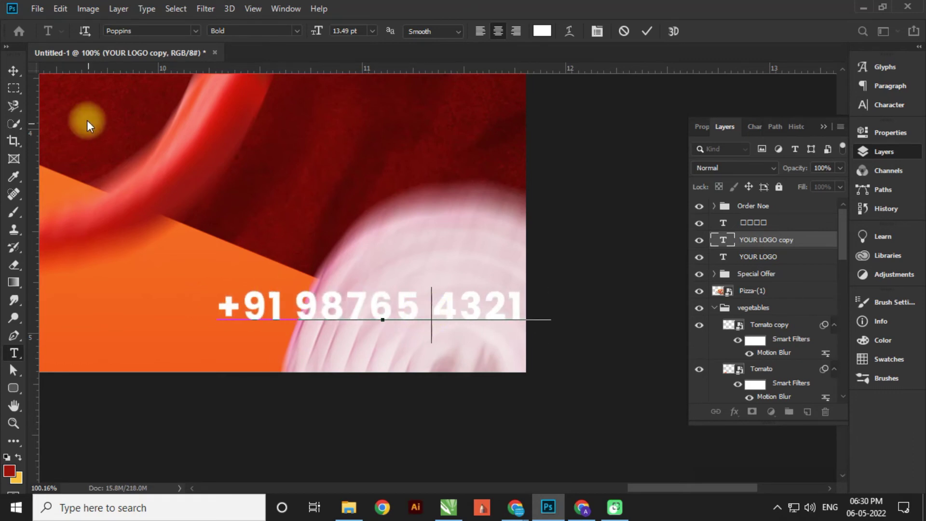
left_click(14, 71)
left_click_drag(274, 306, 241, 296)
- Enlarge the YOUR LOGO text to about 139%
key("ctrl+0")
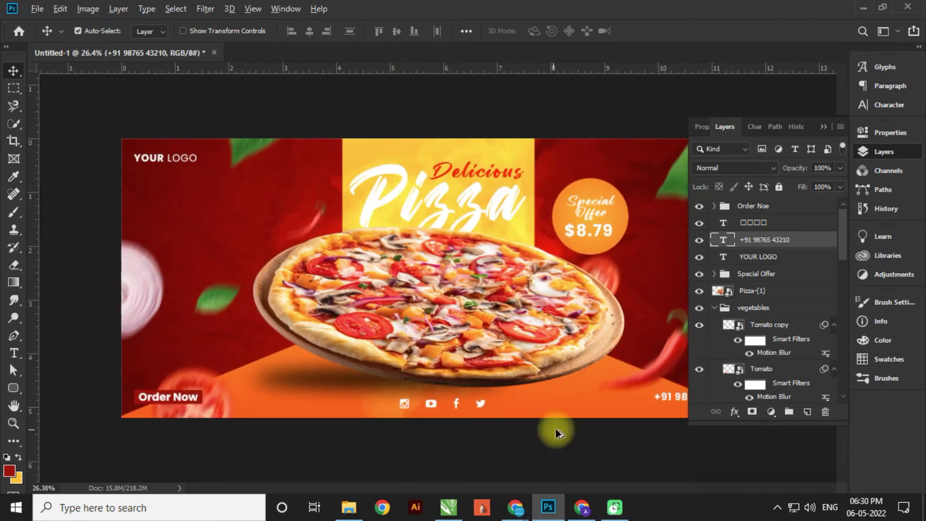
scroll(304, 296, "down", 3)
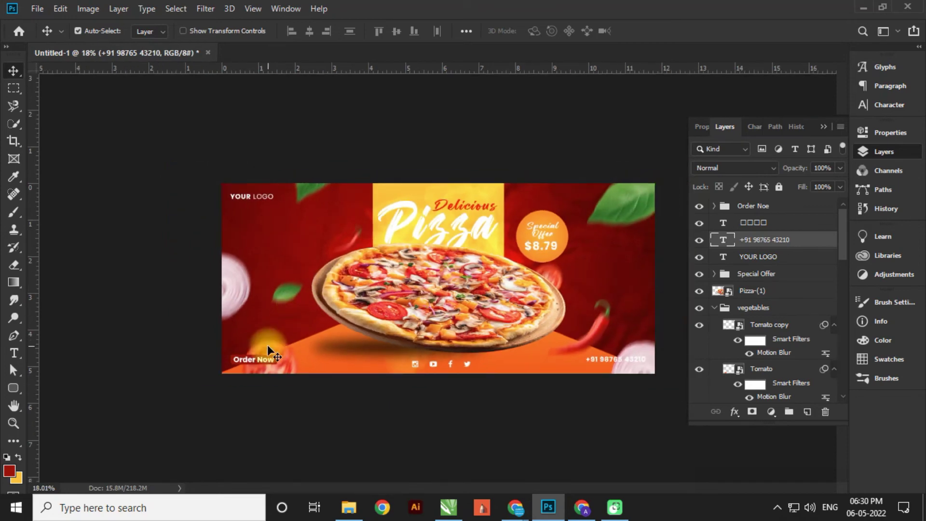
scroll(305, 239, "up", 5)
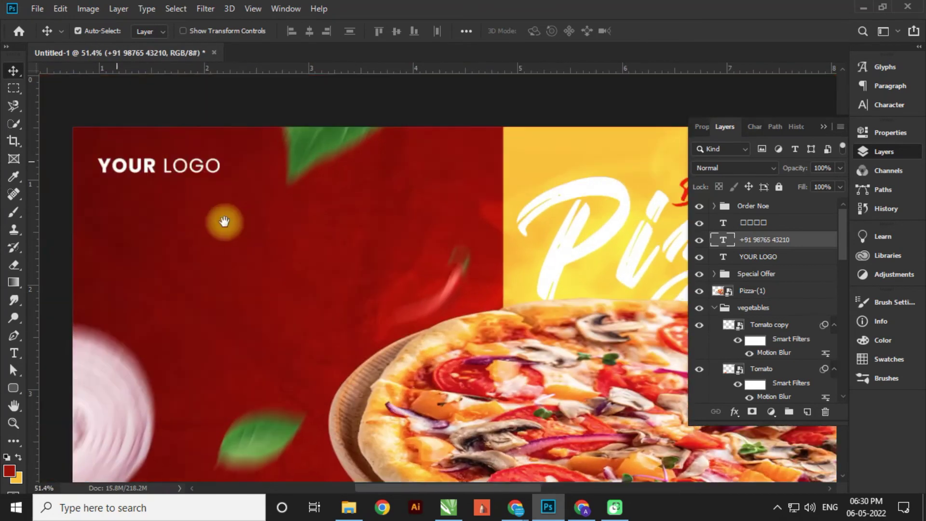
left_click_drag(214, 184, 220, 190)
key("ctrl+t")
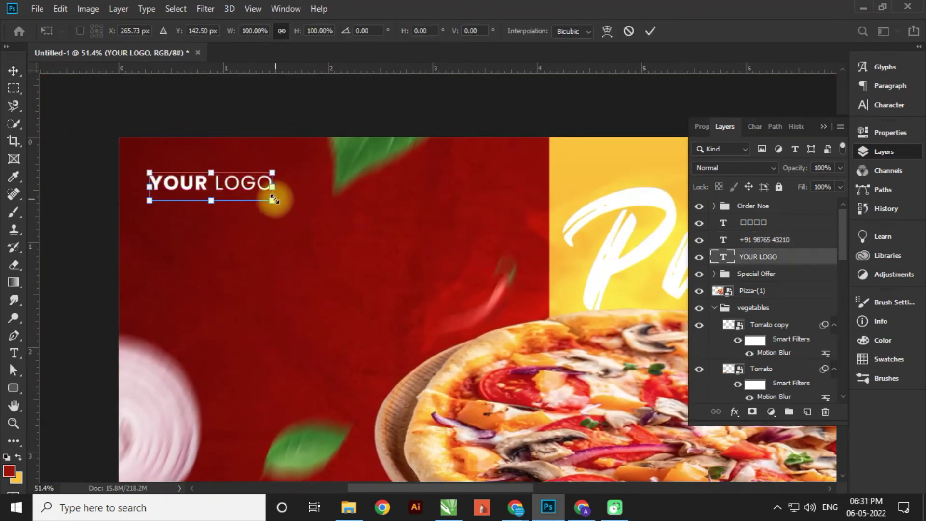
left_click_drag(274, 199, 321, 211)
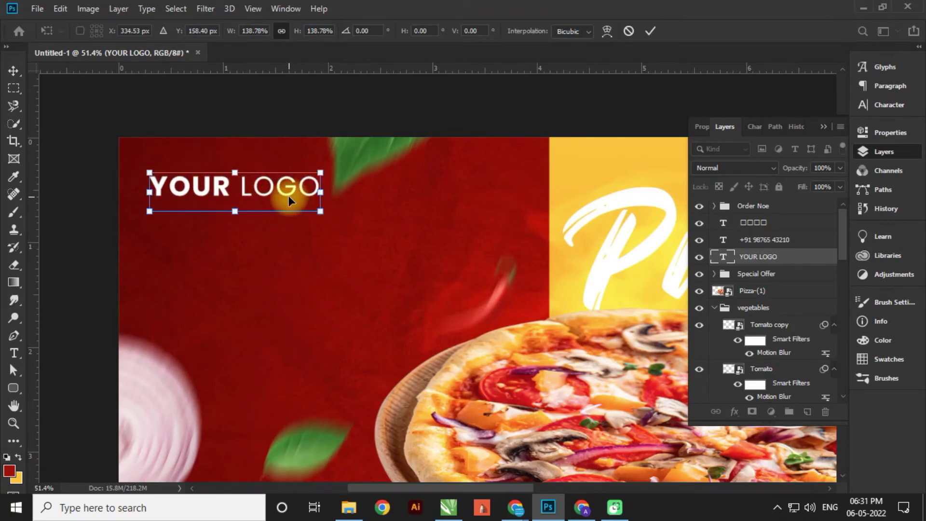
key("Return")
scroll(268, 176, "down", 4)
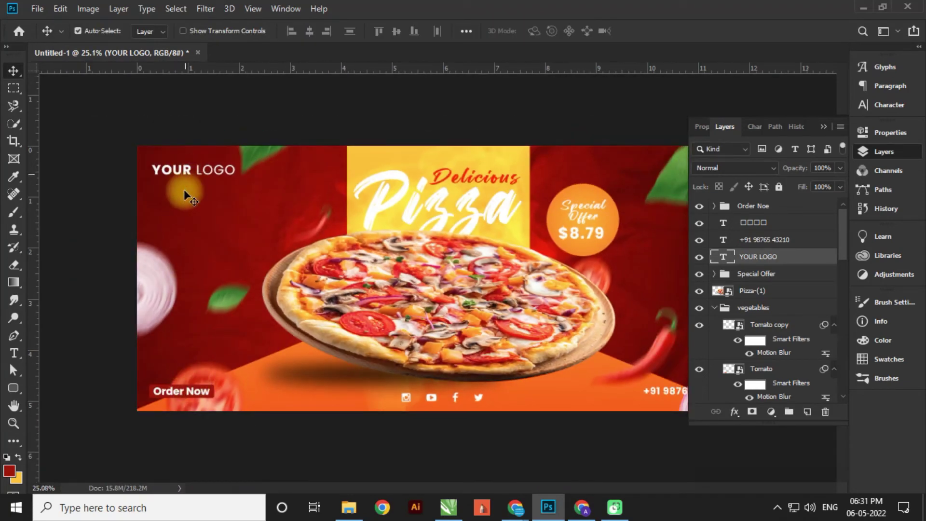
scroll(168, 403, "up", 6)
- Scale the Order Noe button group to about 127% and left-align it with YOUR LOGO
left_click(299, 296)
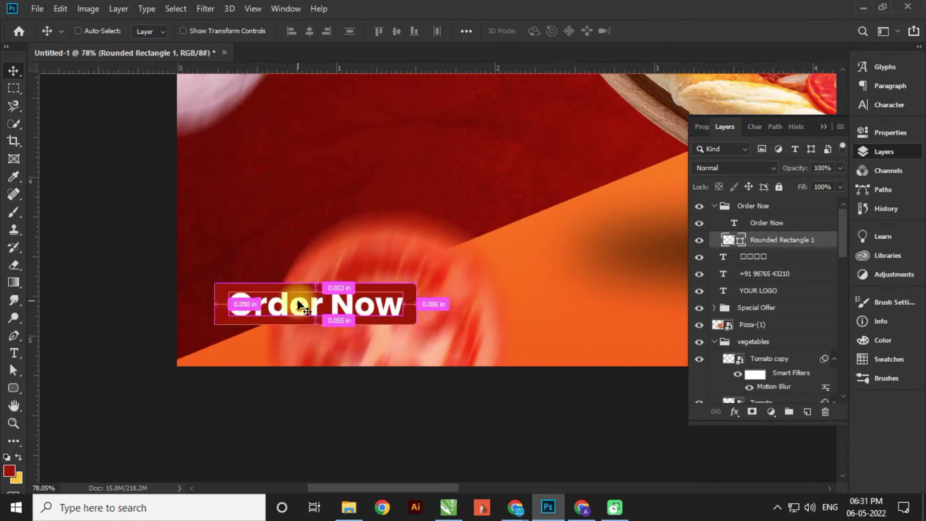
left_click(742, 208)
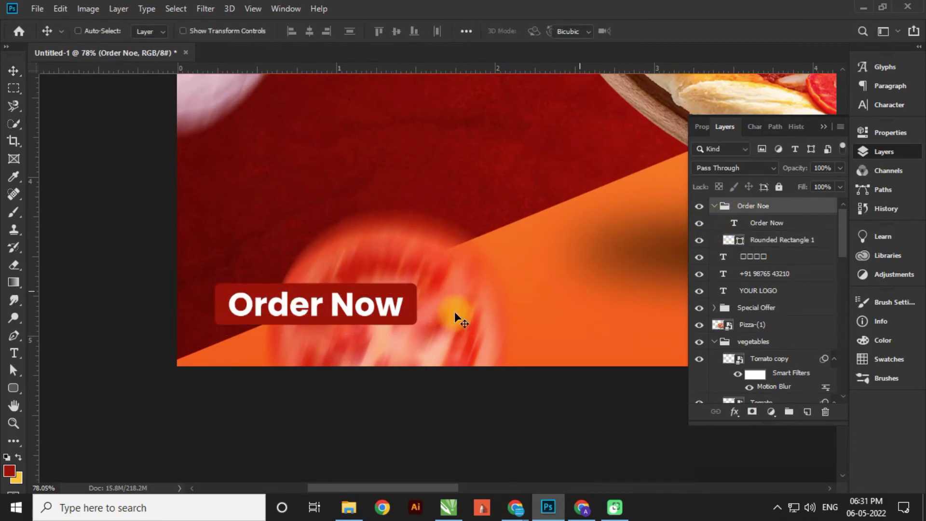
key("ctrl+t")
left_click_drag(331, 311, 331, 304)
left_click_drag(417, 325, 454, 307)
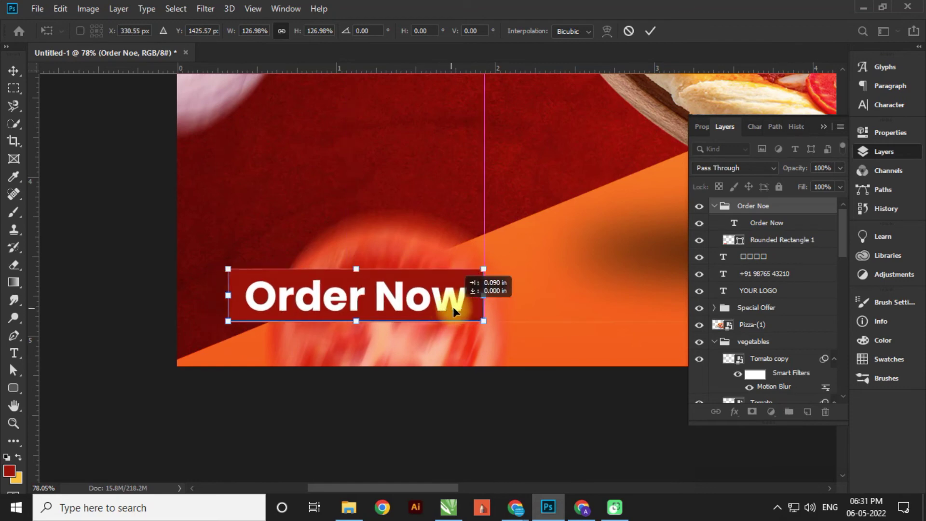
scroll(453, 307, "down", 5)
left_click_drag(154, 395, 147, 396)
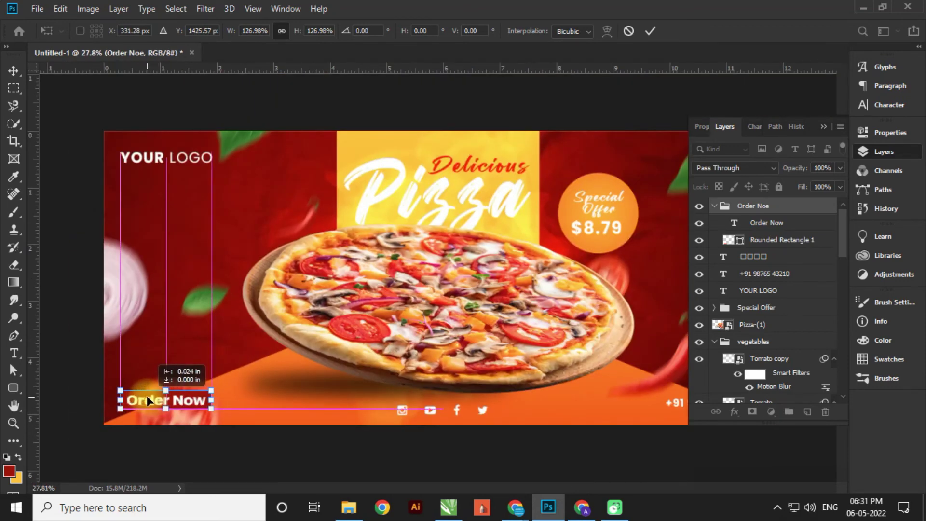
left_click(172, 356)
scroll(171, 355, "down", 2)
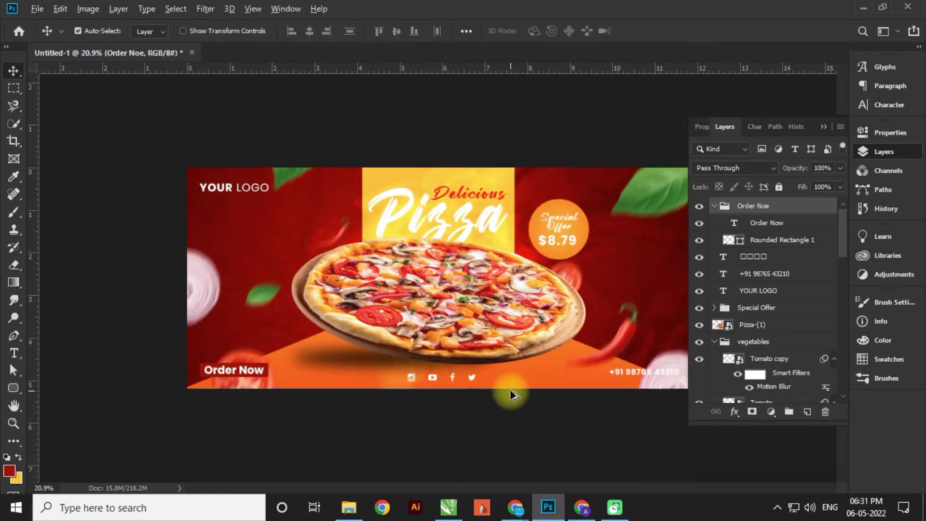
scroll(464, 340, "down", 2)
scroll(621, 351, "up", 4)
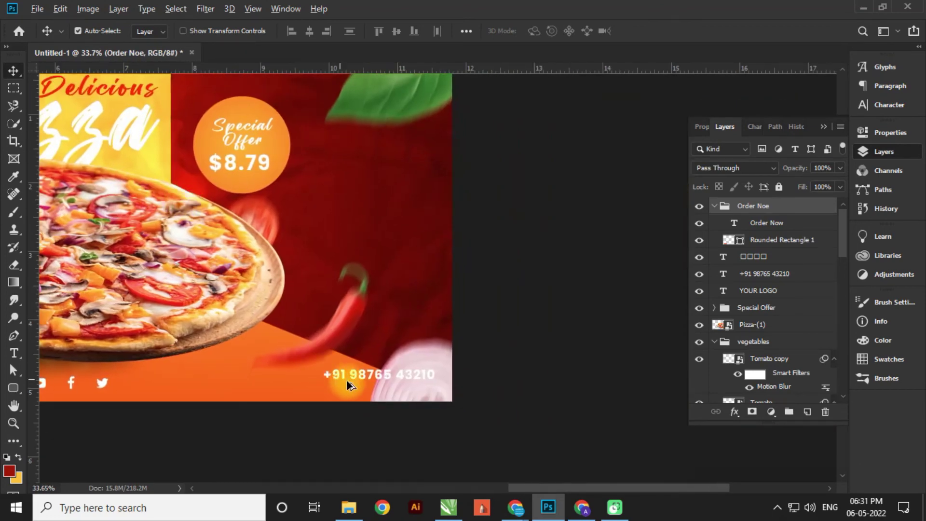
- Add a contact e-mail address line after the phone number
scroll(348, 385, "up", 5)
left_click(383, 369)
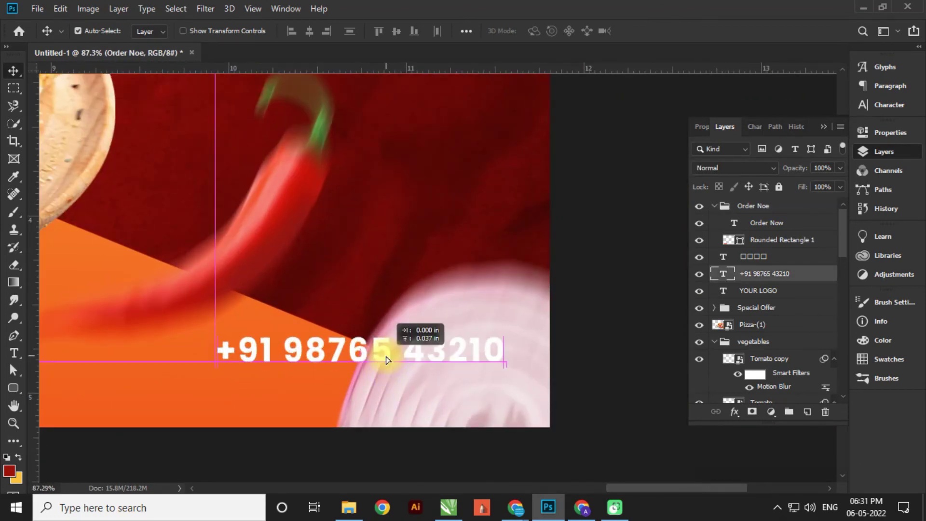
key("t")
left_click(506, 355)
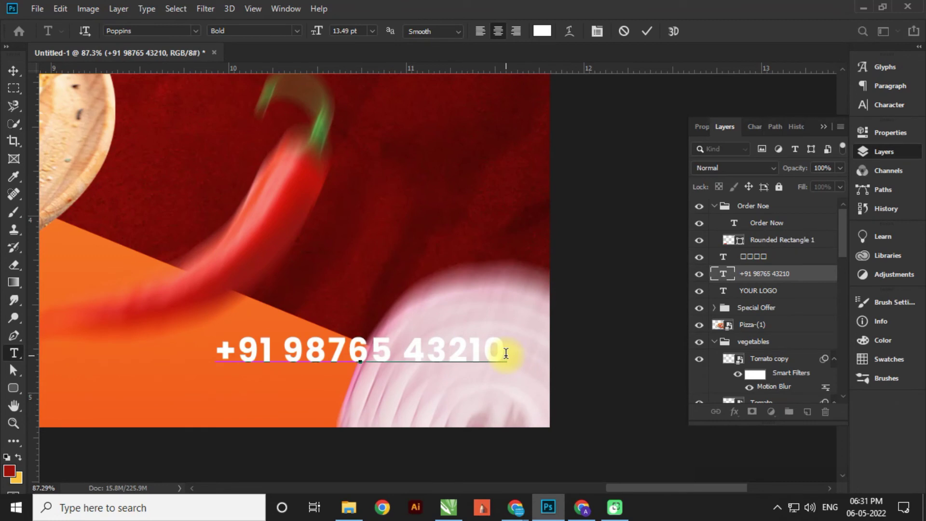
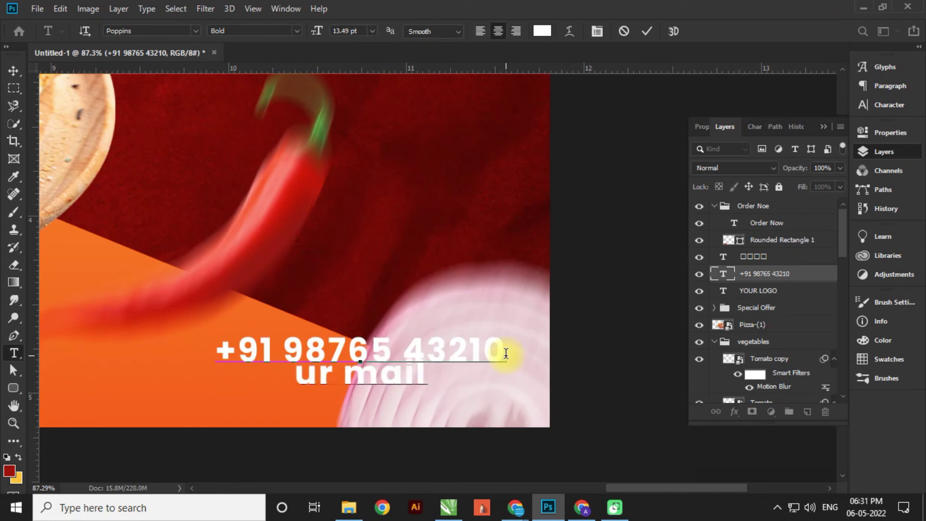
key("BackSpace")
key("BackSpace")
key("BackSpace")
key("BackSpace")
key("BackSpace")
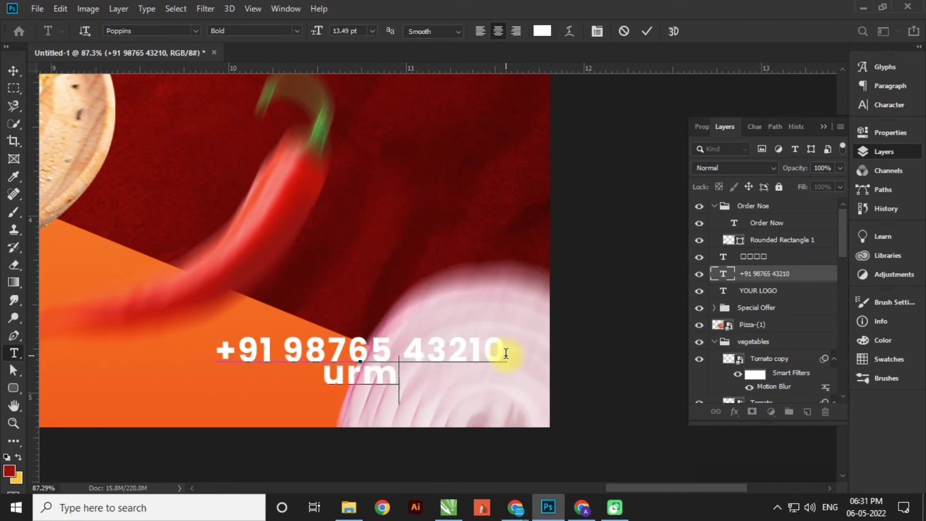
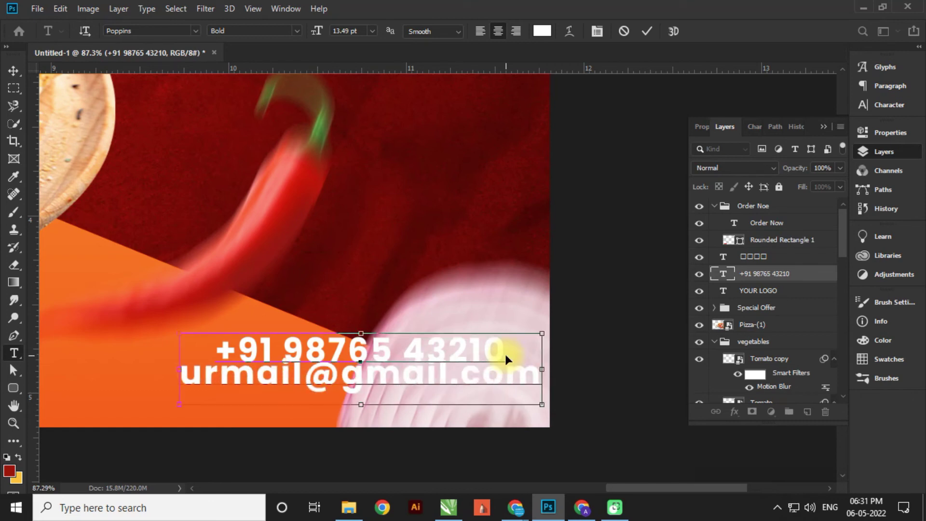
- Right-align the phone and e-mail lines and move them into the bottom-right corner
key("ctrl+a")
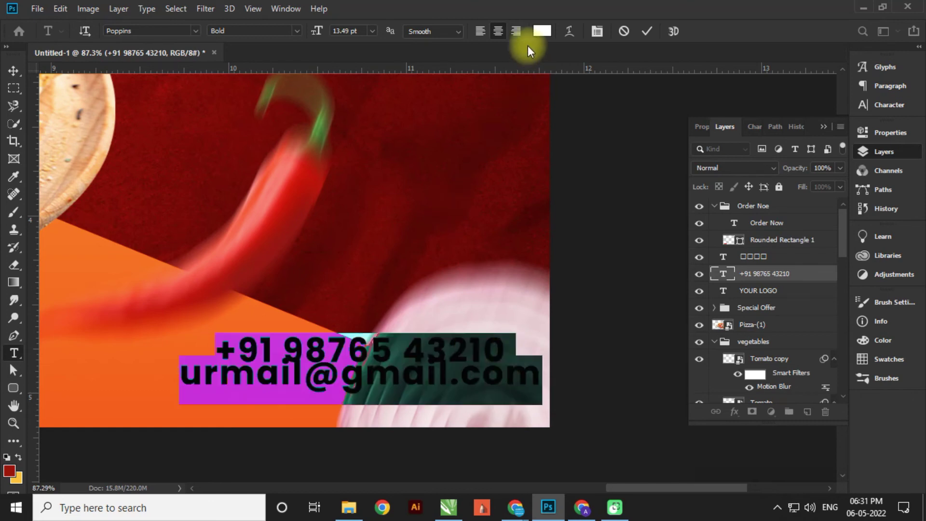
left_click(516, 31)
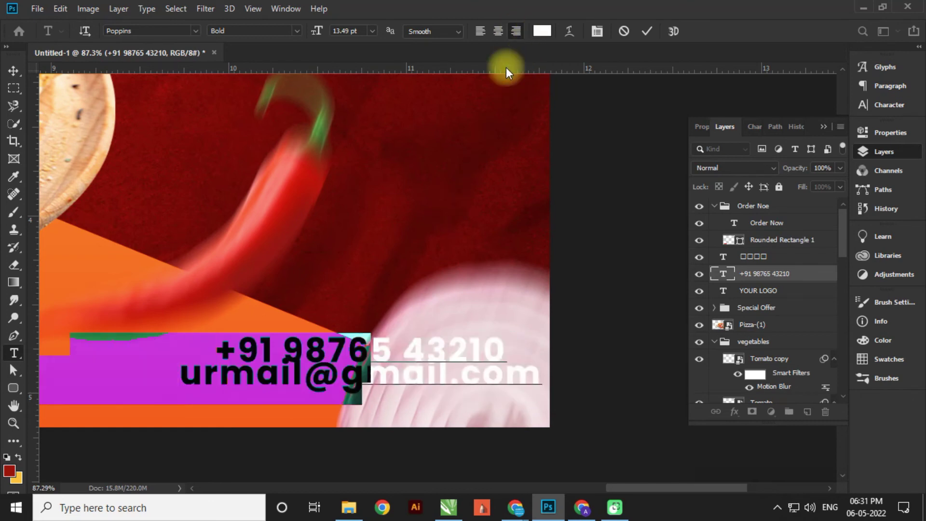
left_click(10, 71)
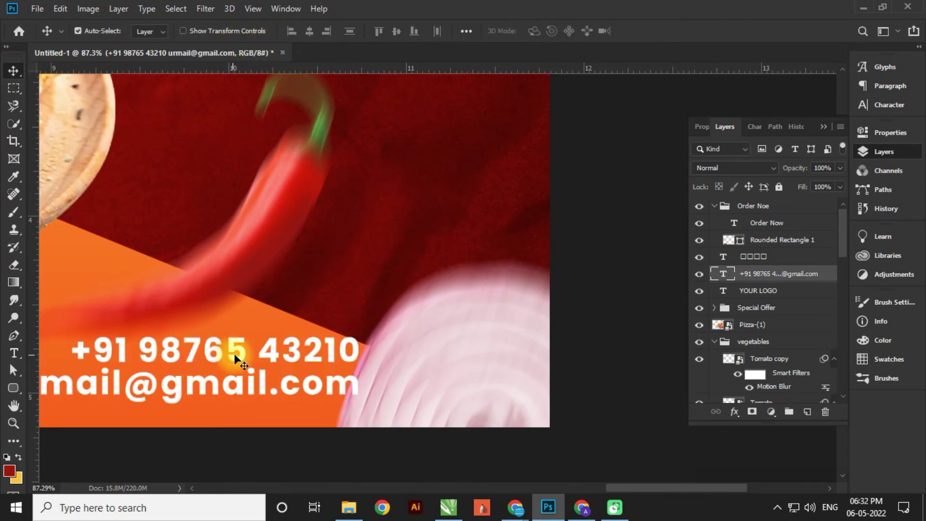
left_click_drag(233, 354, 382, 409)
scroll(383, 405, "down", 5)
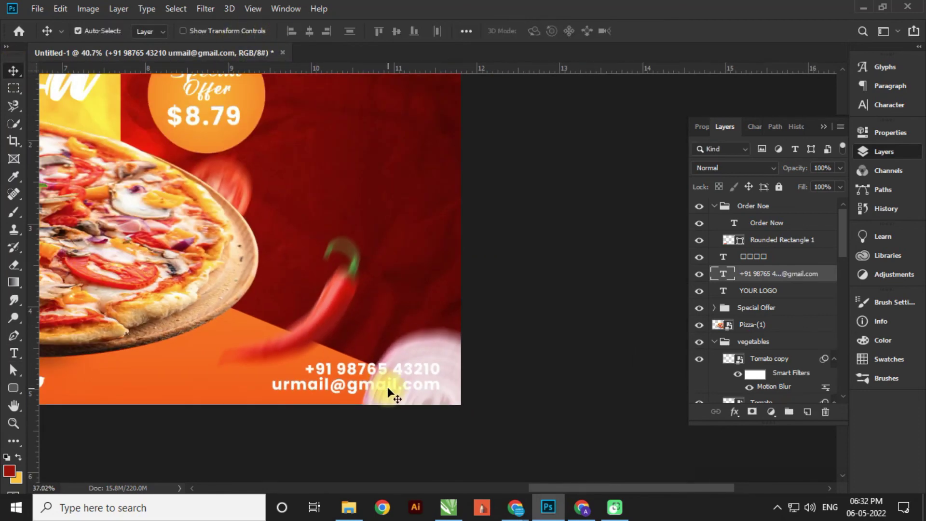
scroll(387, 387, "down", 3)
scroll(493, 386, "up", 2)
- Duplicate the blurred onion toward the banner's right side
left_click(824, 126)
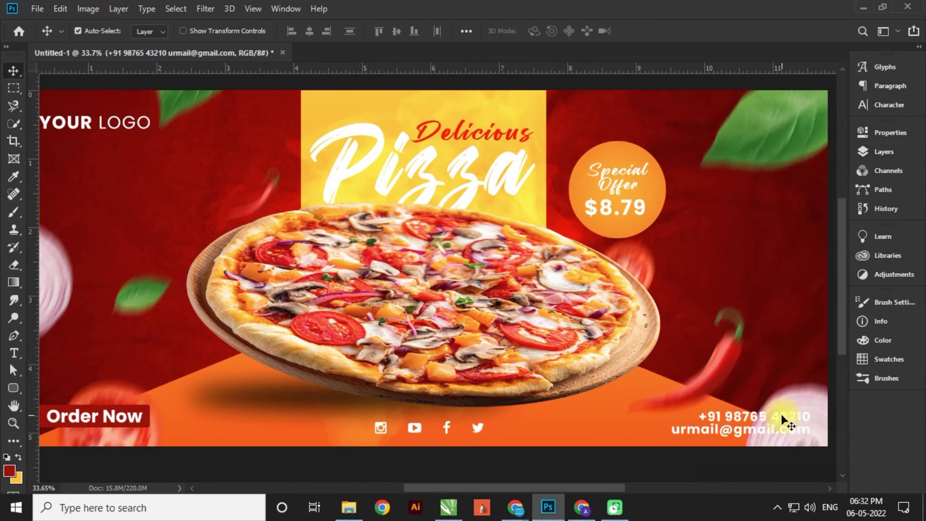
scroll(581, 397, "down", 1)
left_click_drag(100, 262, 827, 242)
- Shrink the onion copy to about 15% at the right edge and add a tomato copy there
key("ctrl+t")
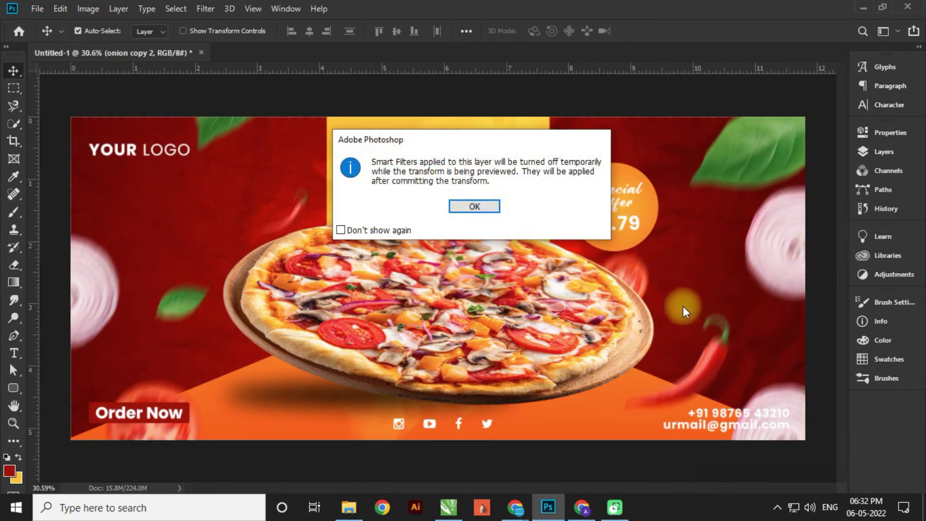
key("Return")
left_click_drag(687, 354, 752, 225)
left_click_drag(791, 179, 809, 204)
key("Return")
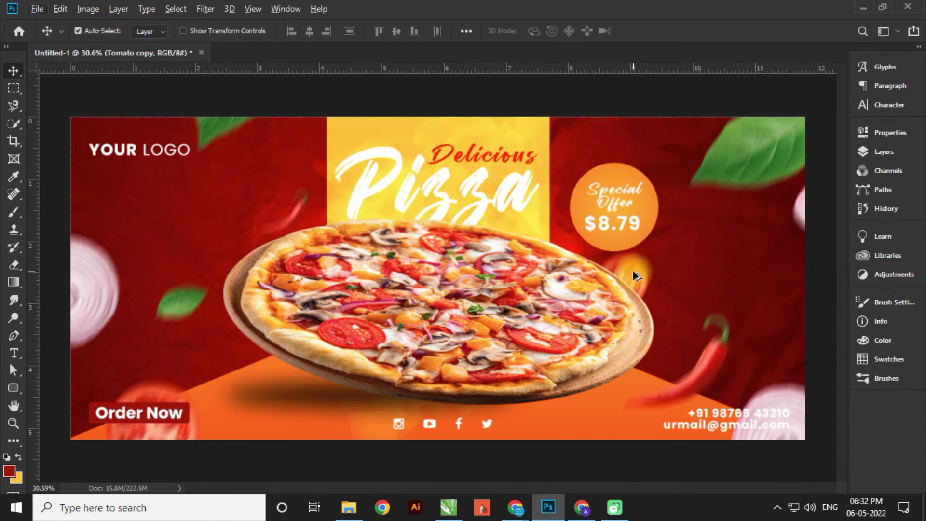
left_click_drag(632, 270, 833, 299)
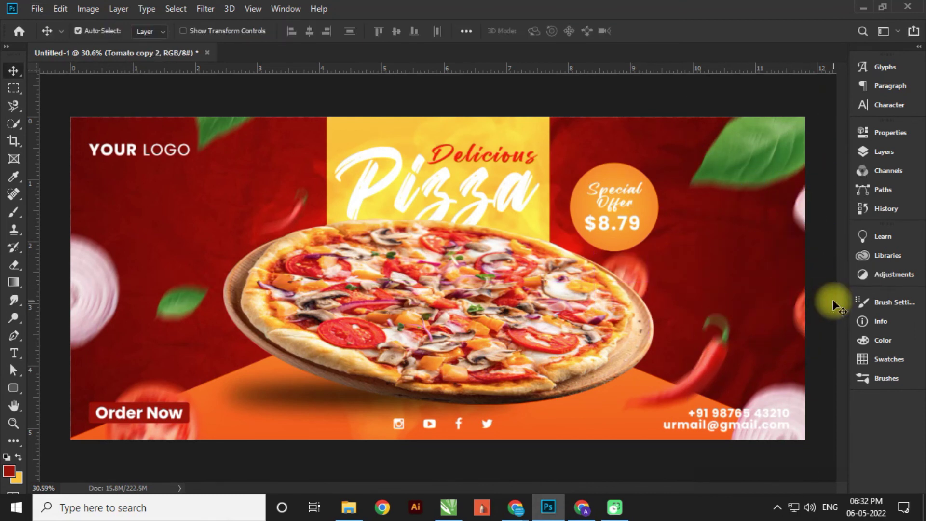
- Copy the chili pepper to the top edge beside the title, rotated about 24°
left_click_drag(718, 370, 531, 116)
key("ctrl+minus")
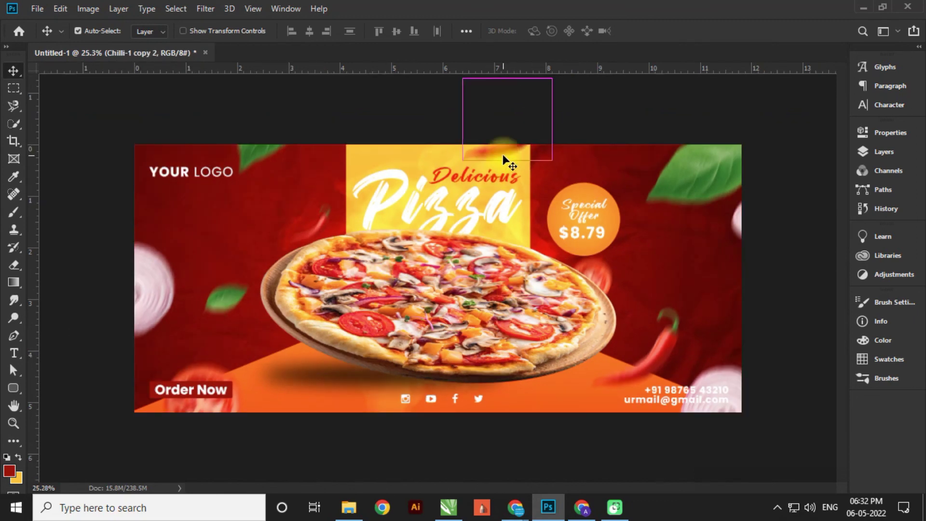
key("ctrl+t")
key("Return")
left_click_drag(598, 142, 557, 235)
left_click_drag(531, 154, 592, 154)
key("Return")
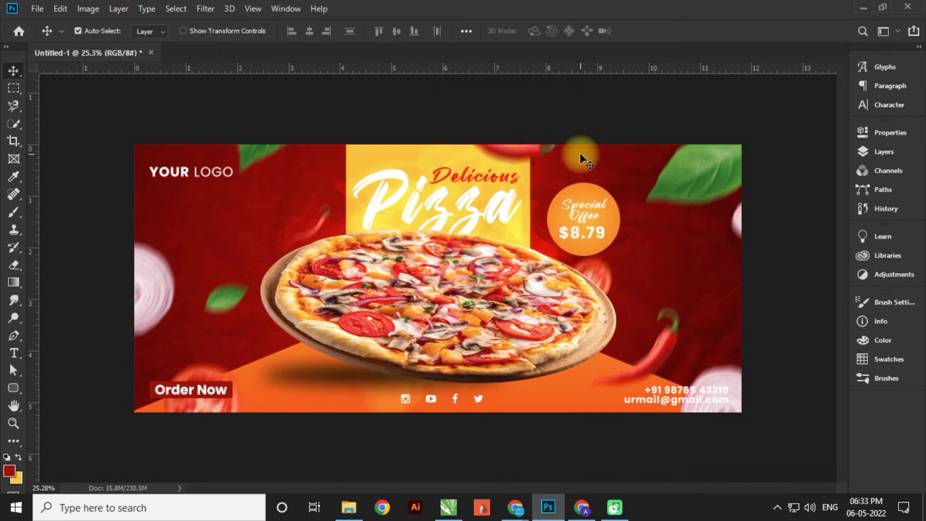
left_click(145, 403)
- Scale the Order Now text down to about 86% so it fits inside the red button
scroll(145, 404, "up", 5)
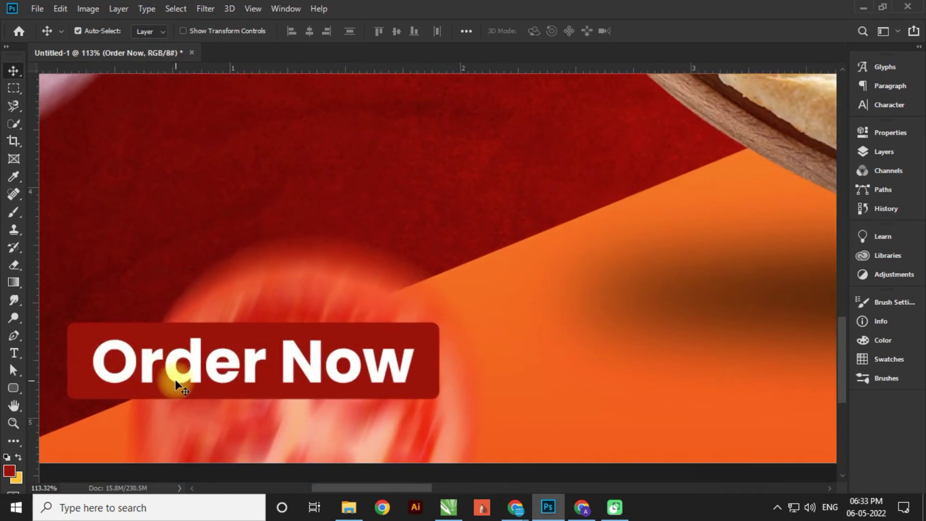
key("ctrl+t")
left_click_drag(91, 331, 119, 337)
left_click_drag(204, 373, 201, 363)
scroll(204, 376, "up", 2)
key("Return")
scroll(325, 310, "down", 4)
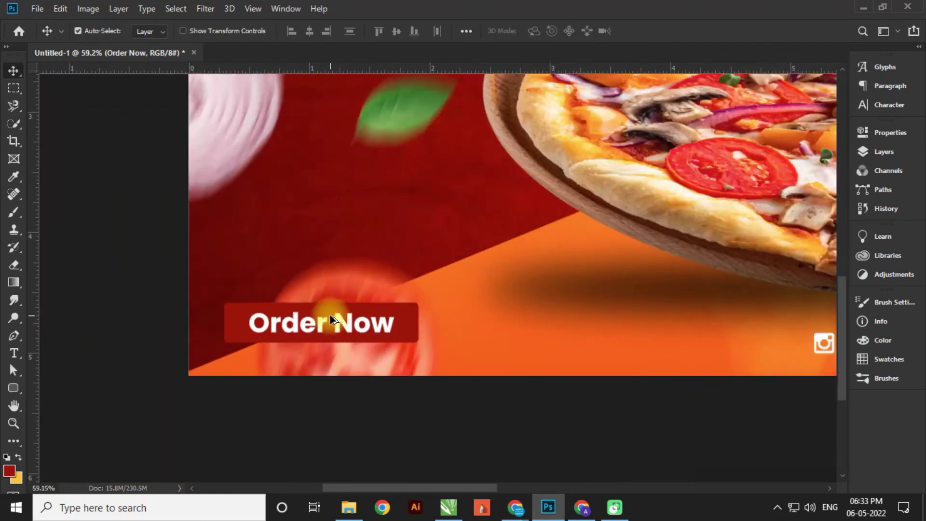
scroll(332, 320, "down", 6)
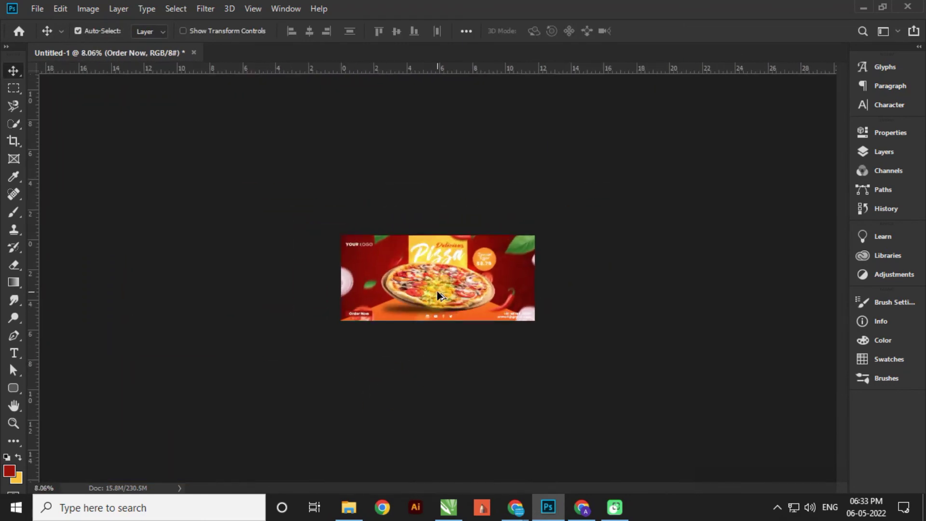
scroll(439, 295, "up", 2)
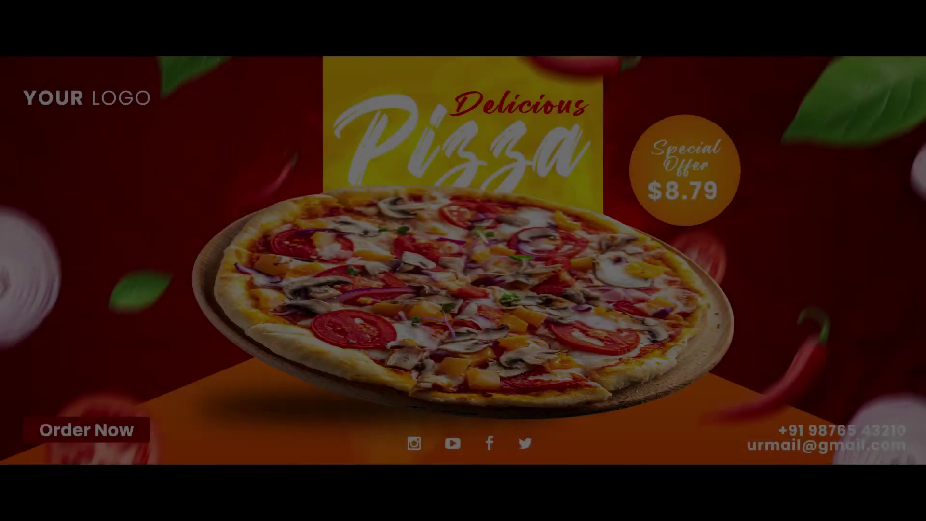